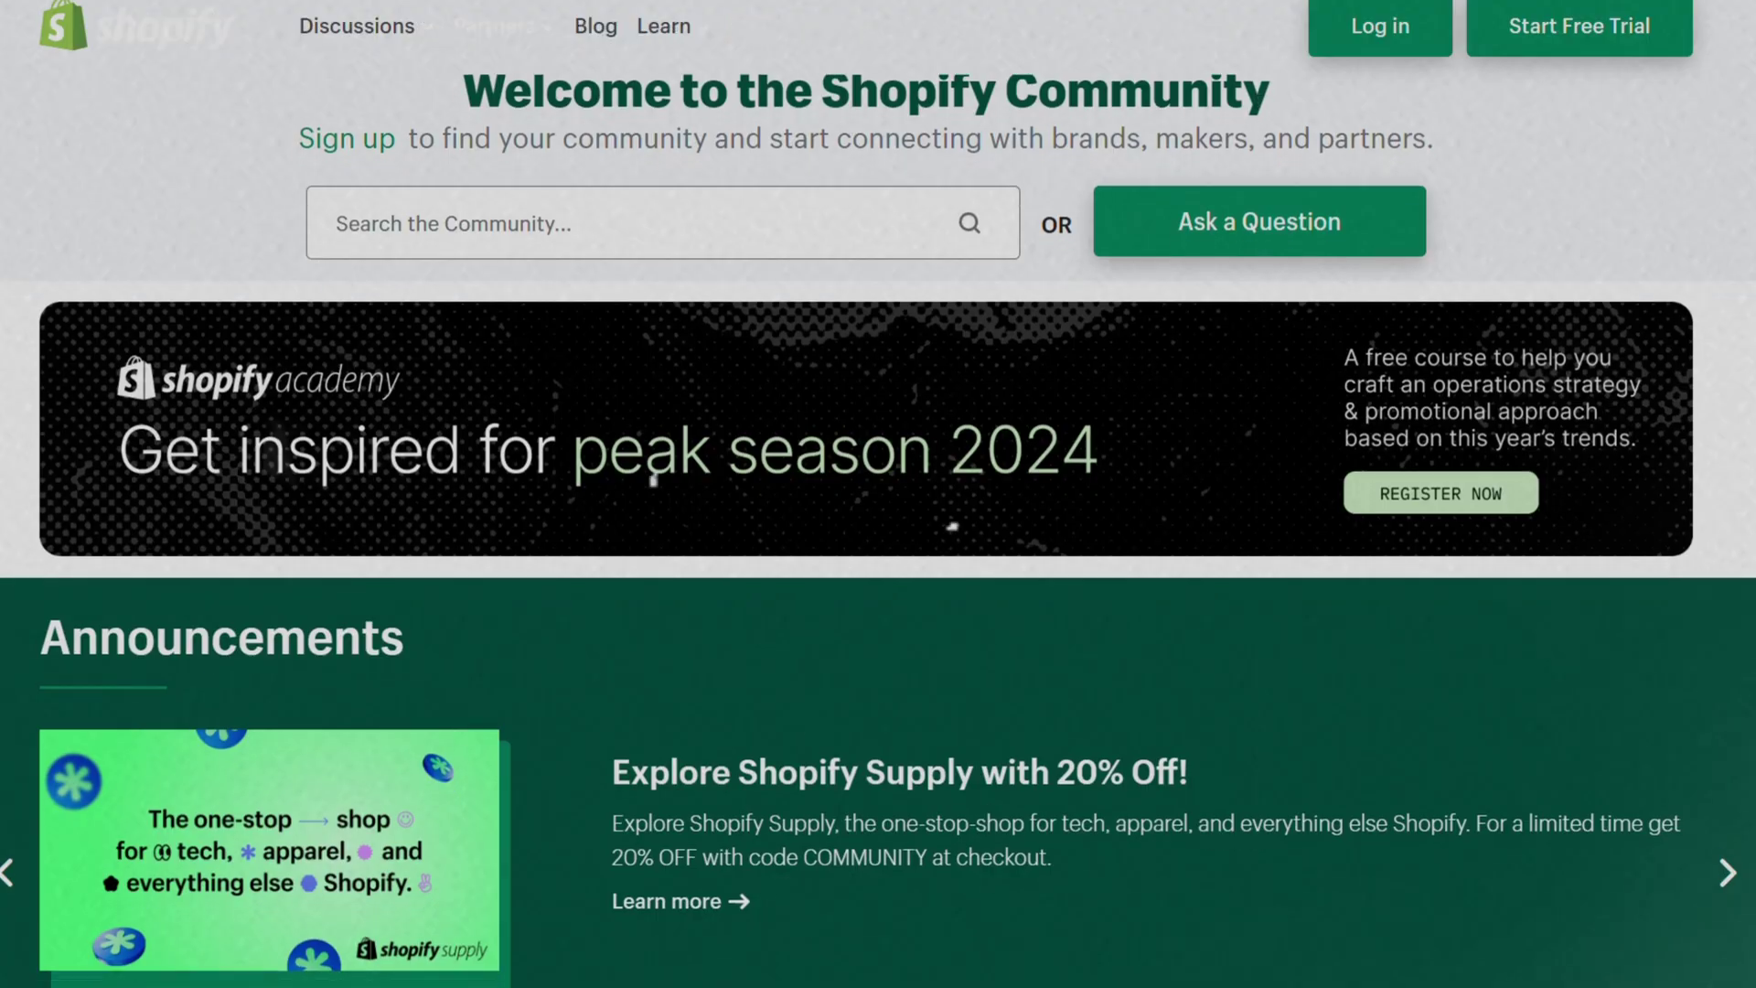
# Scroll down through the Shopify Community page
pyautogui.scroll(-2, 949, 527)
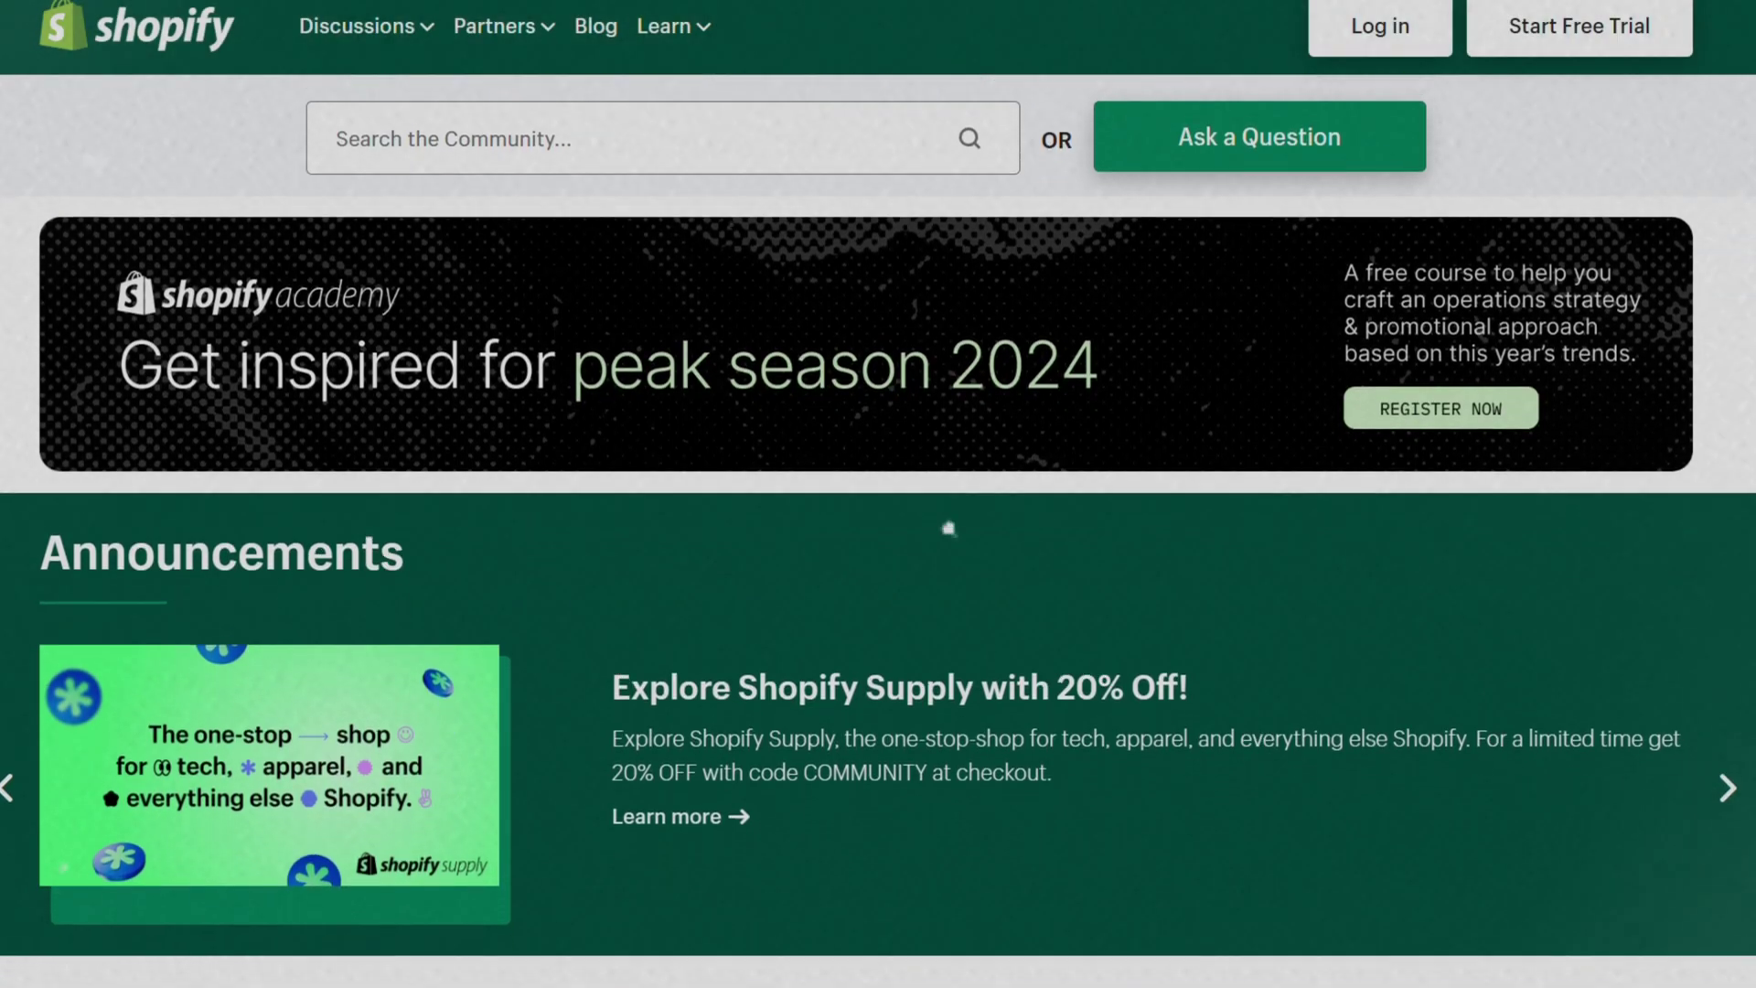
pyautogui.scroll(-2, 878, 494)
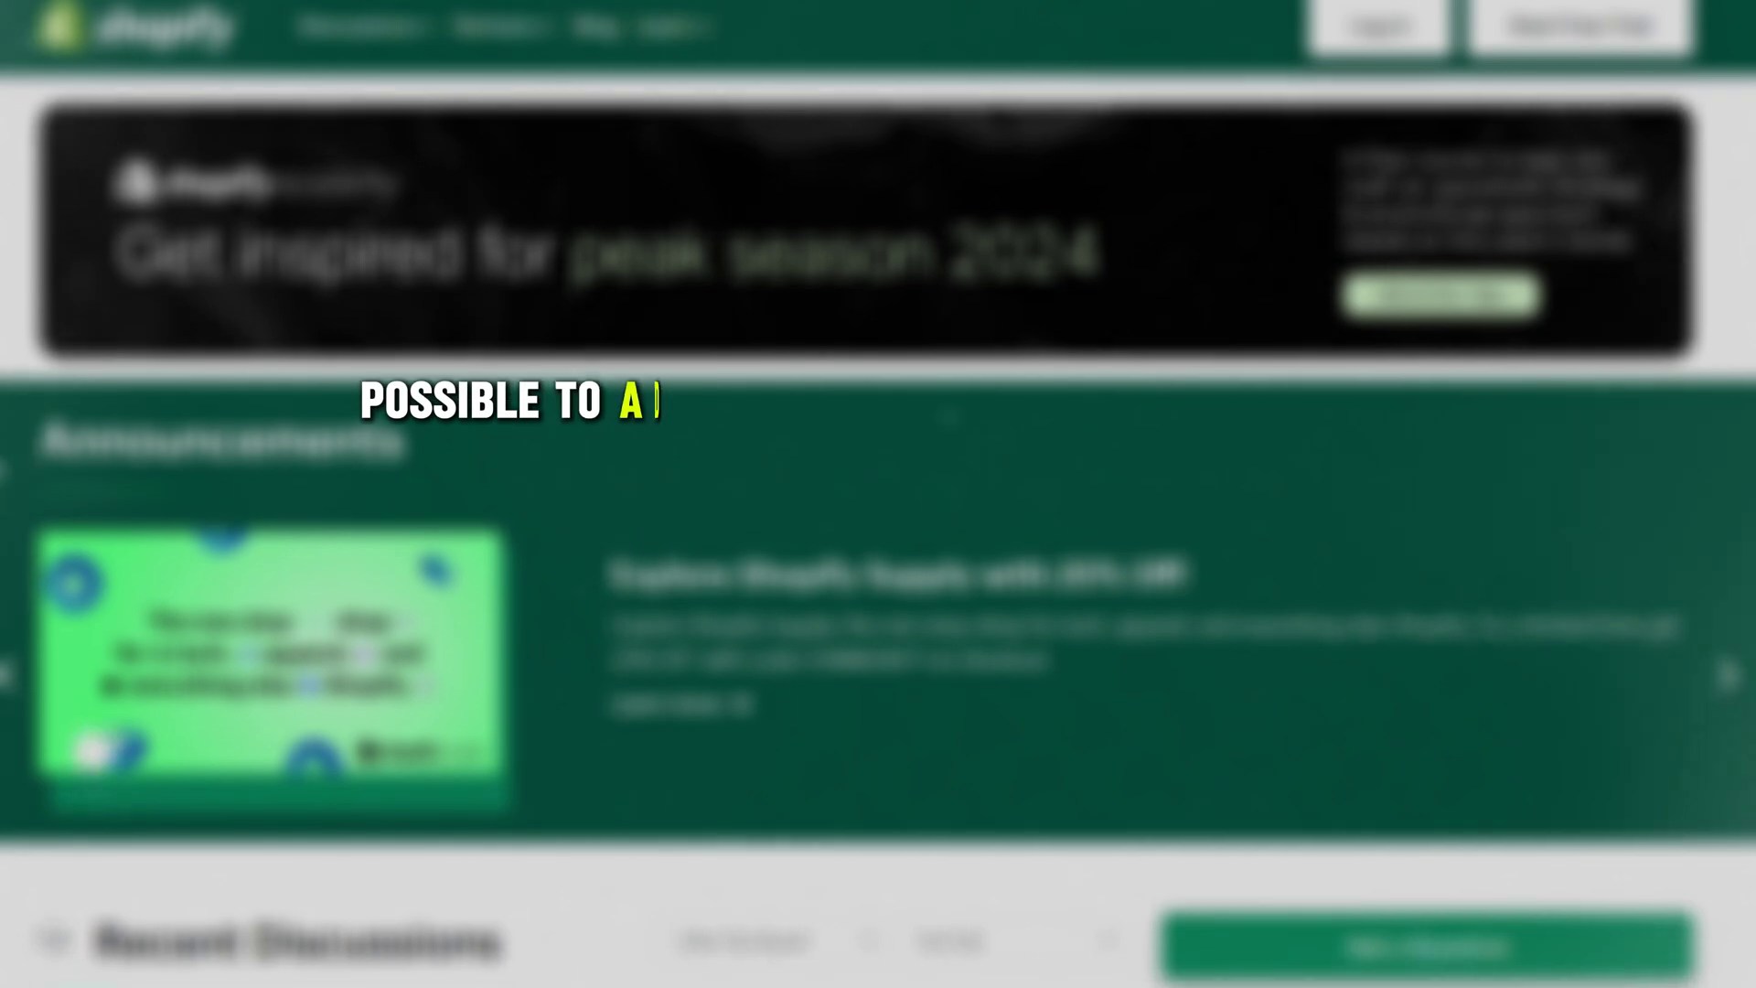
pyautogui.scroll(-2, 878, 494)
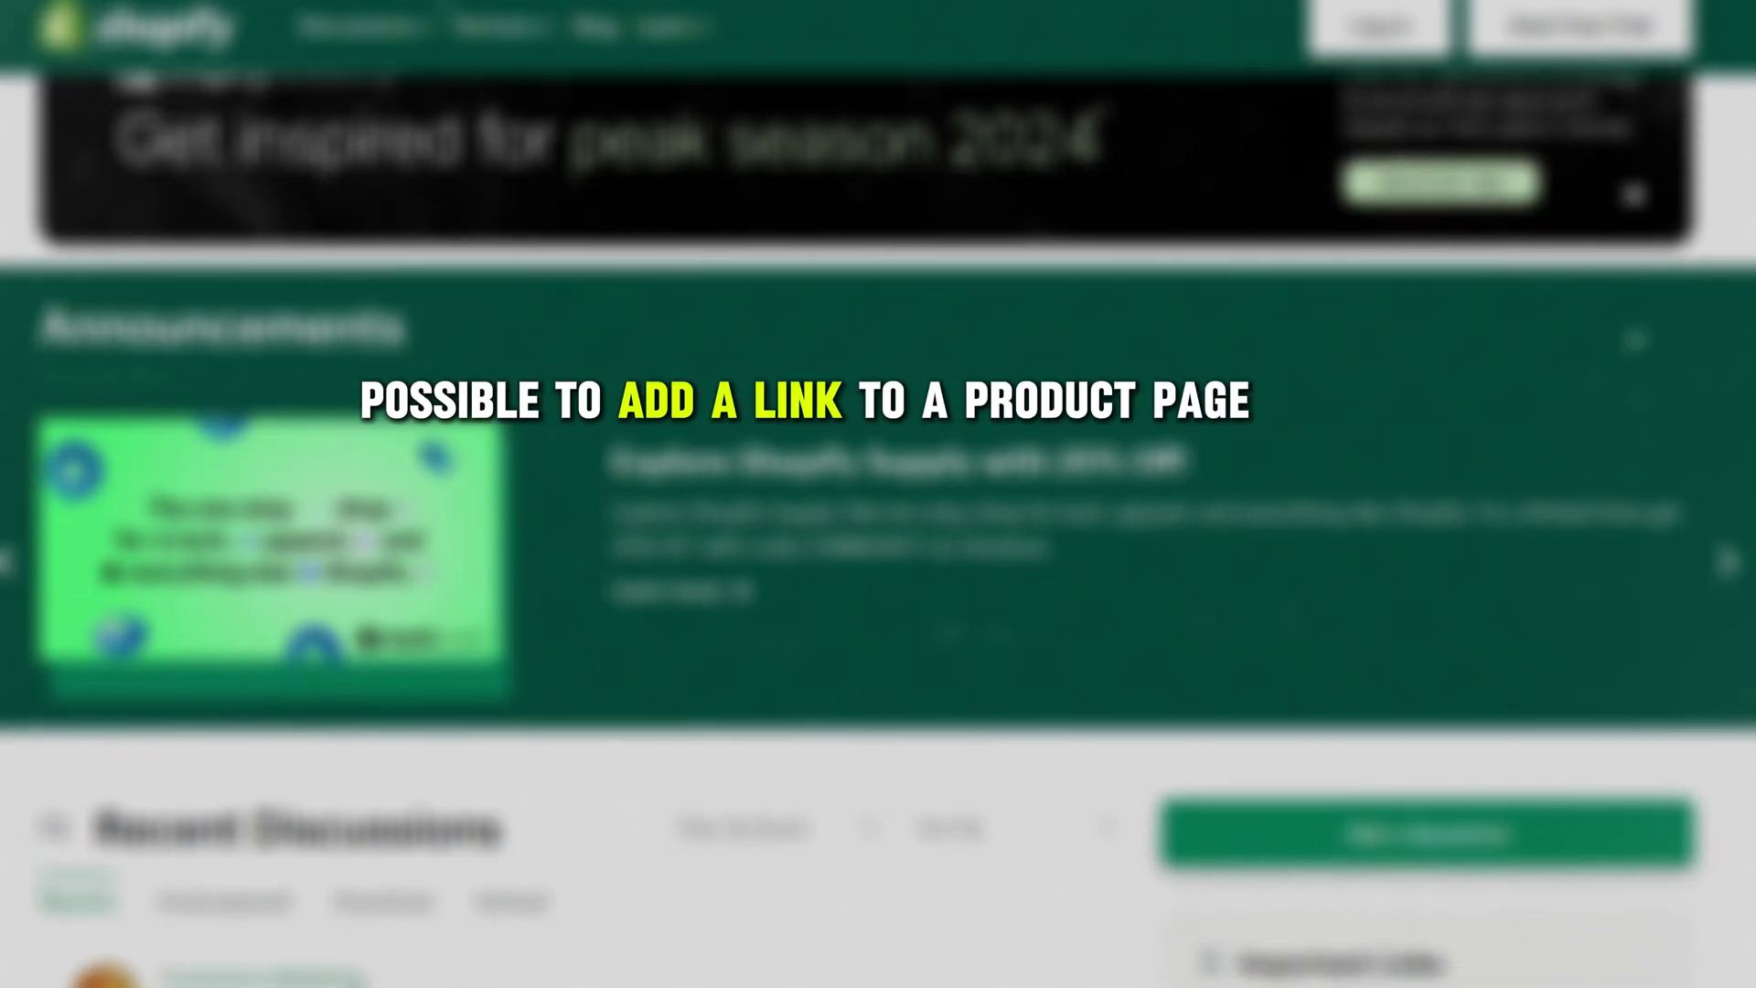
pyautogui.scroll(-2, 878, 494)
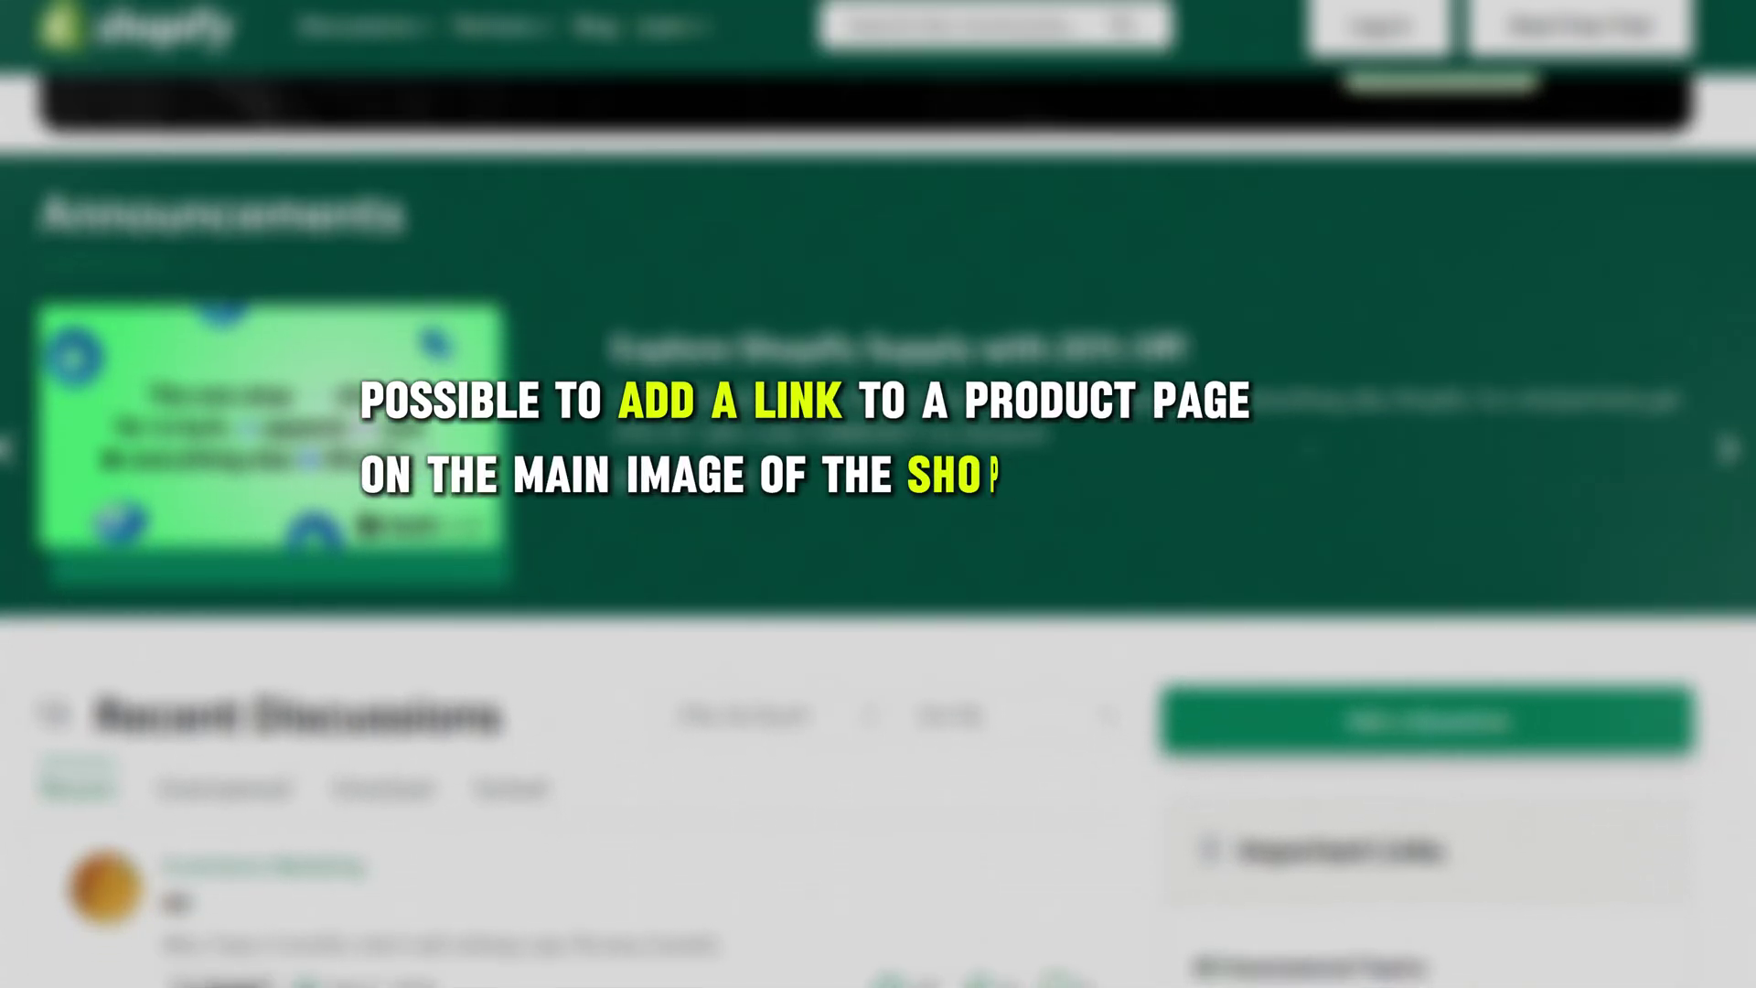
pyautogui.scroll(-2, 878, 494)
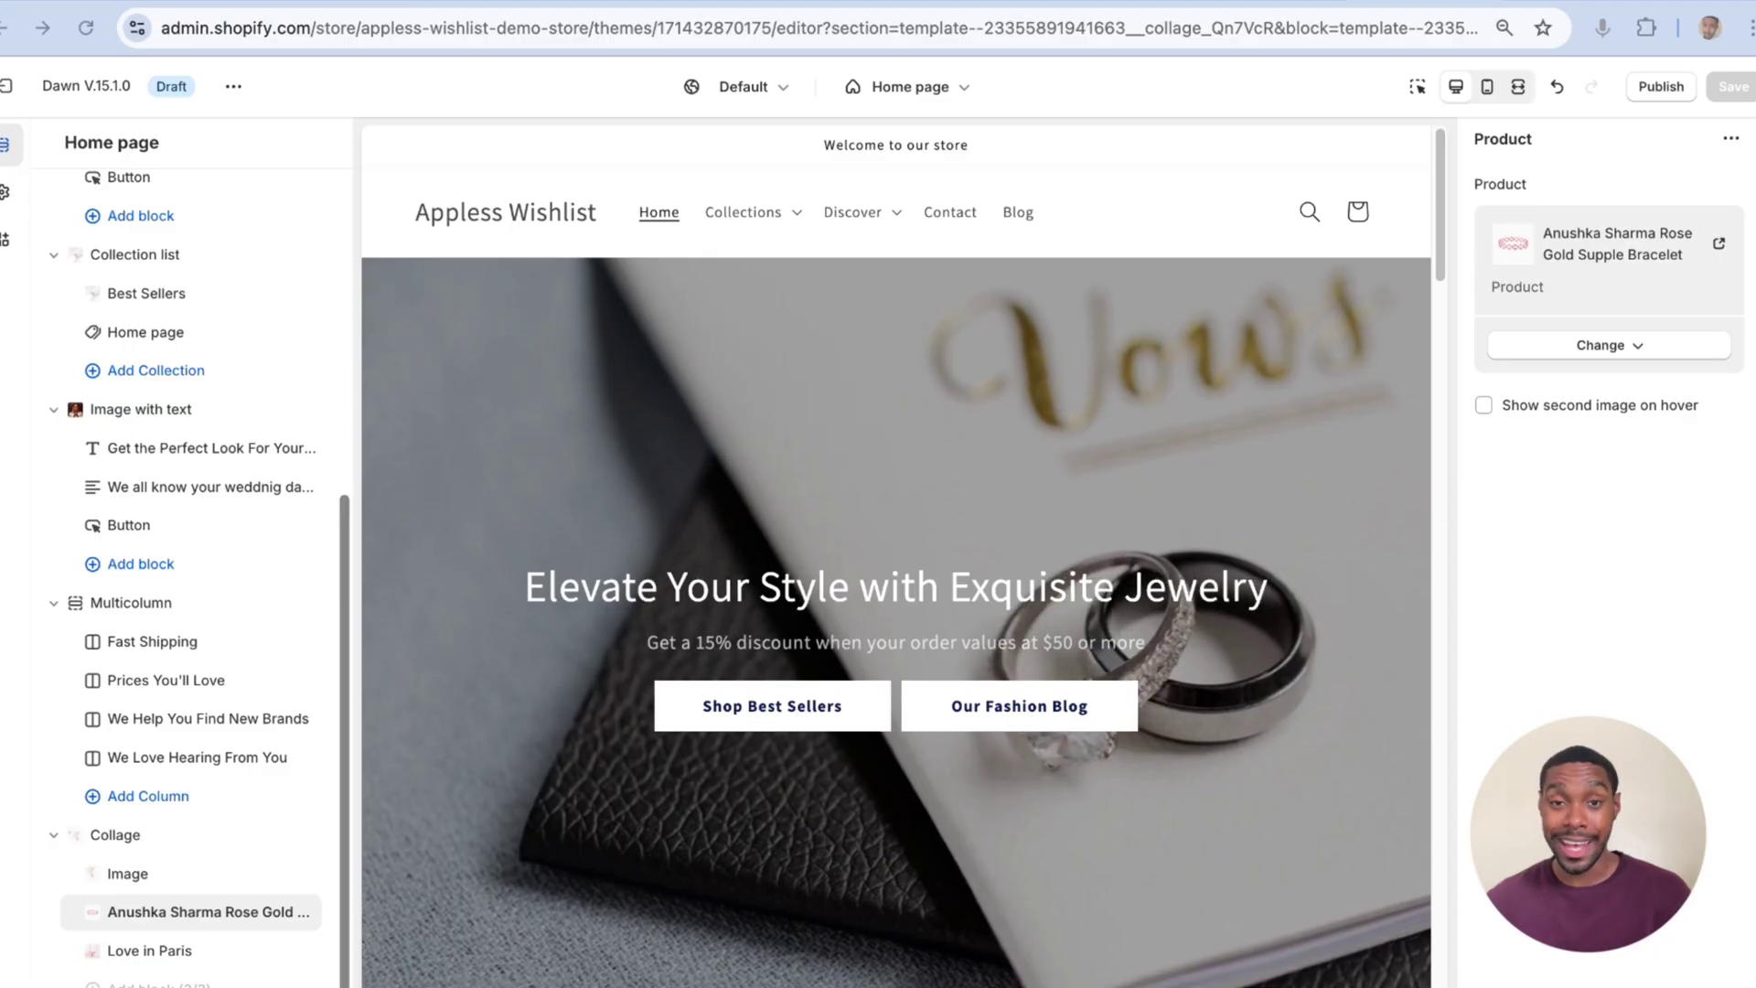
# Scroll the preview to the Multimedia collage and select the Collage section in the sidebar
pyautogui.scroll(-2, 896, 563)
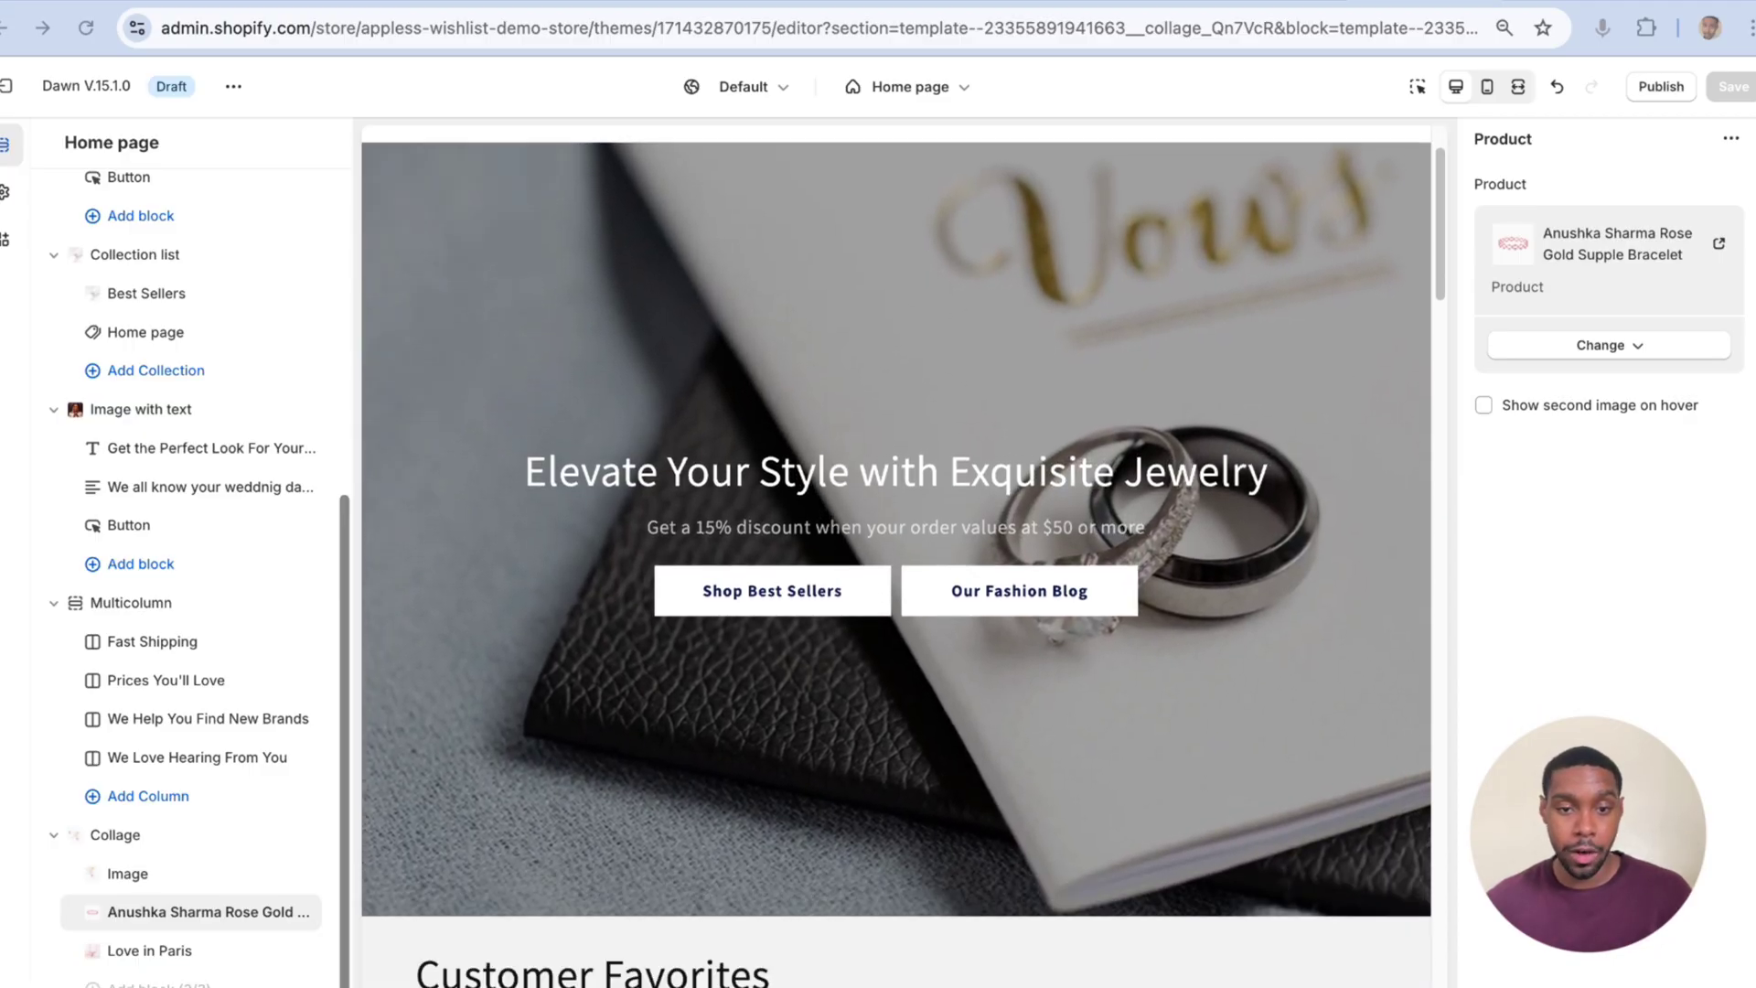
pyautogui.scroll(-20, 897, 556)
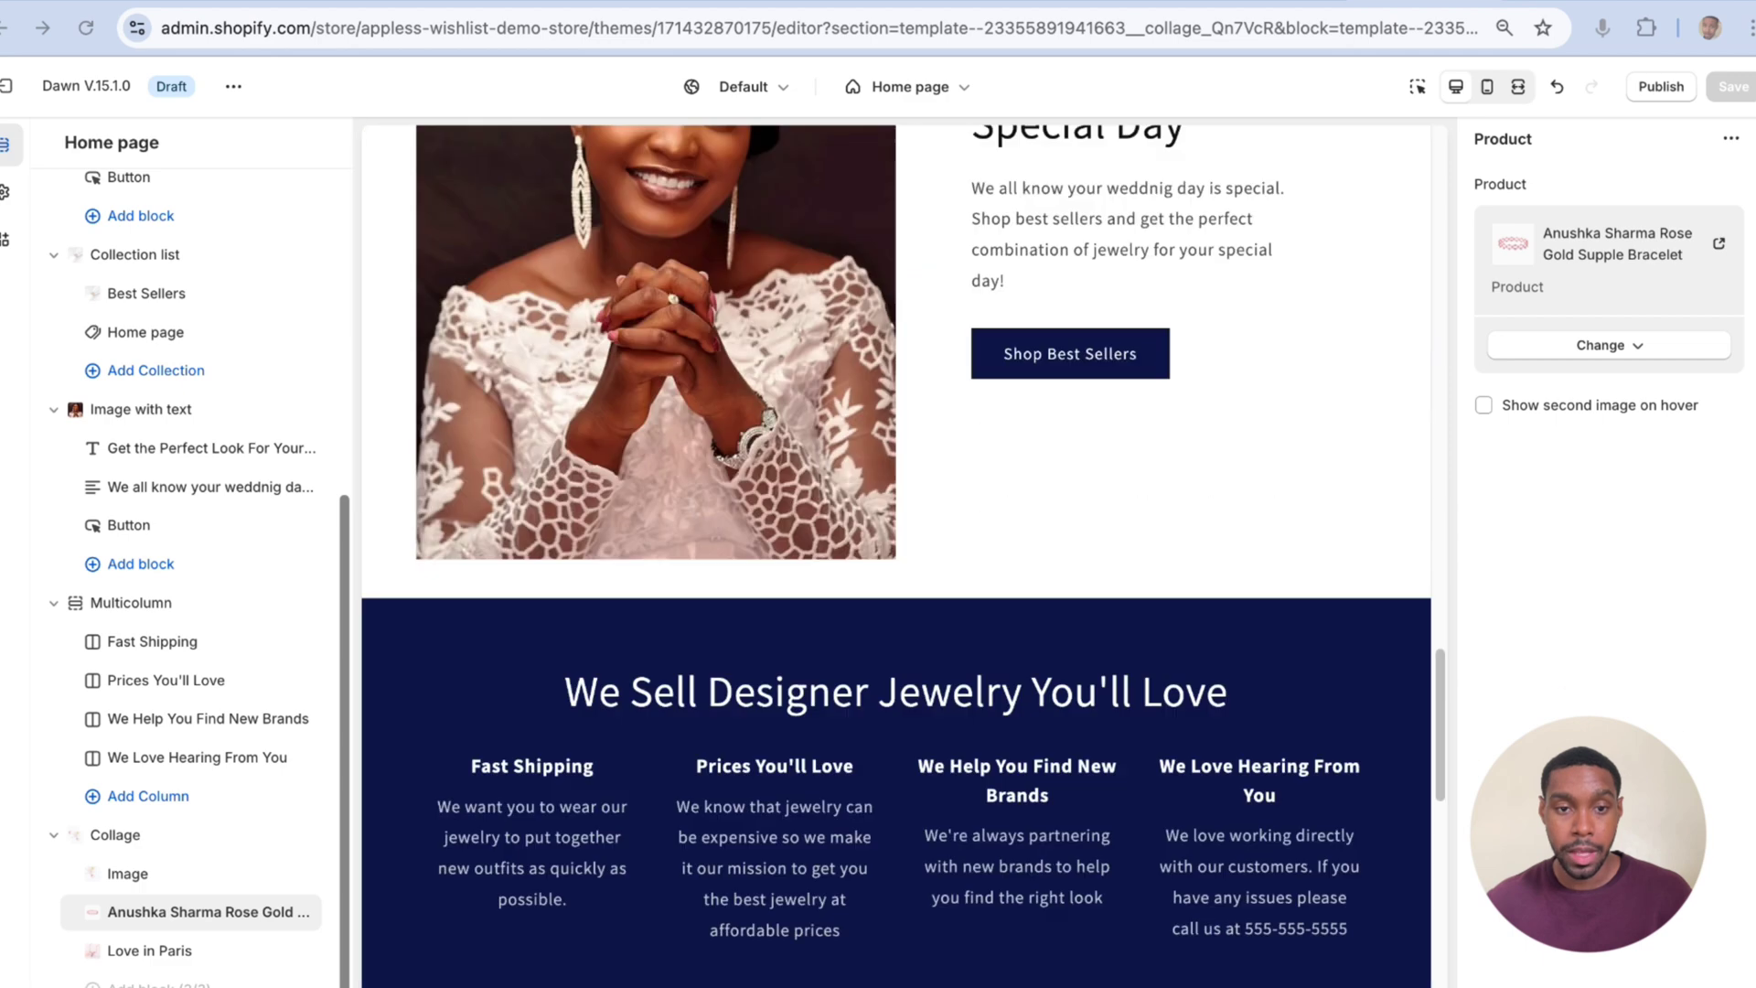
pyautogui.scroll(-10, 897, 556)
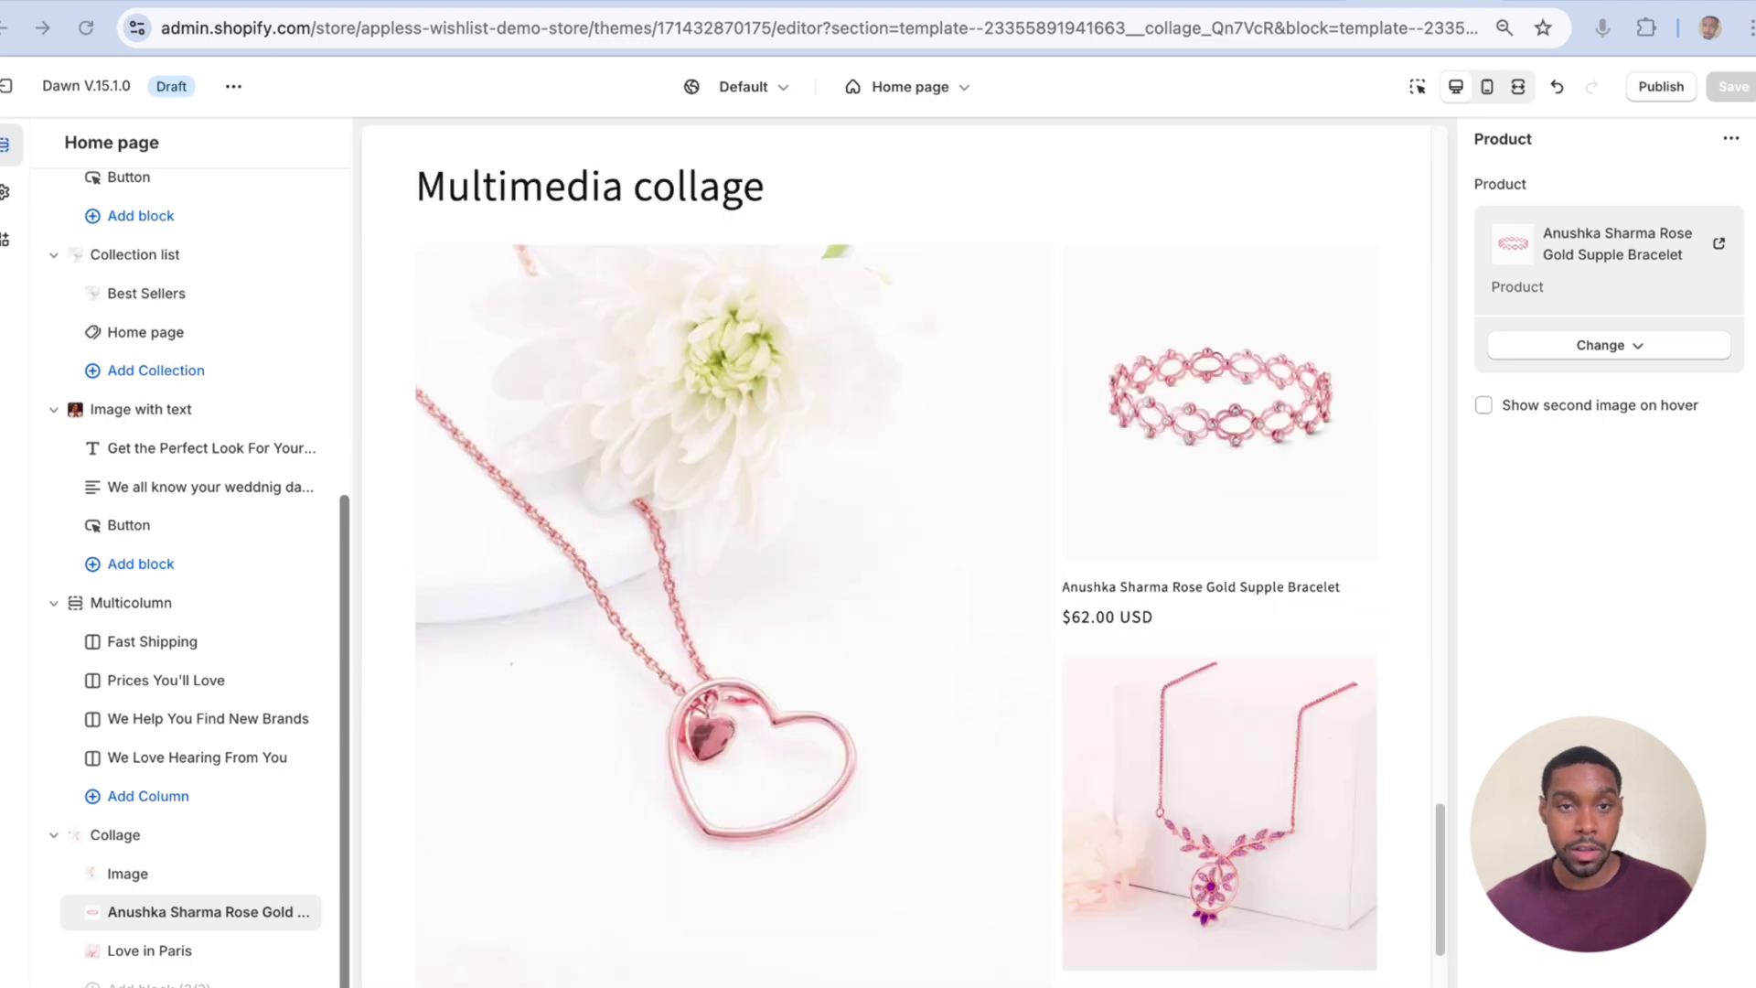
pyautogui.click(116, 834)
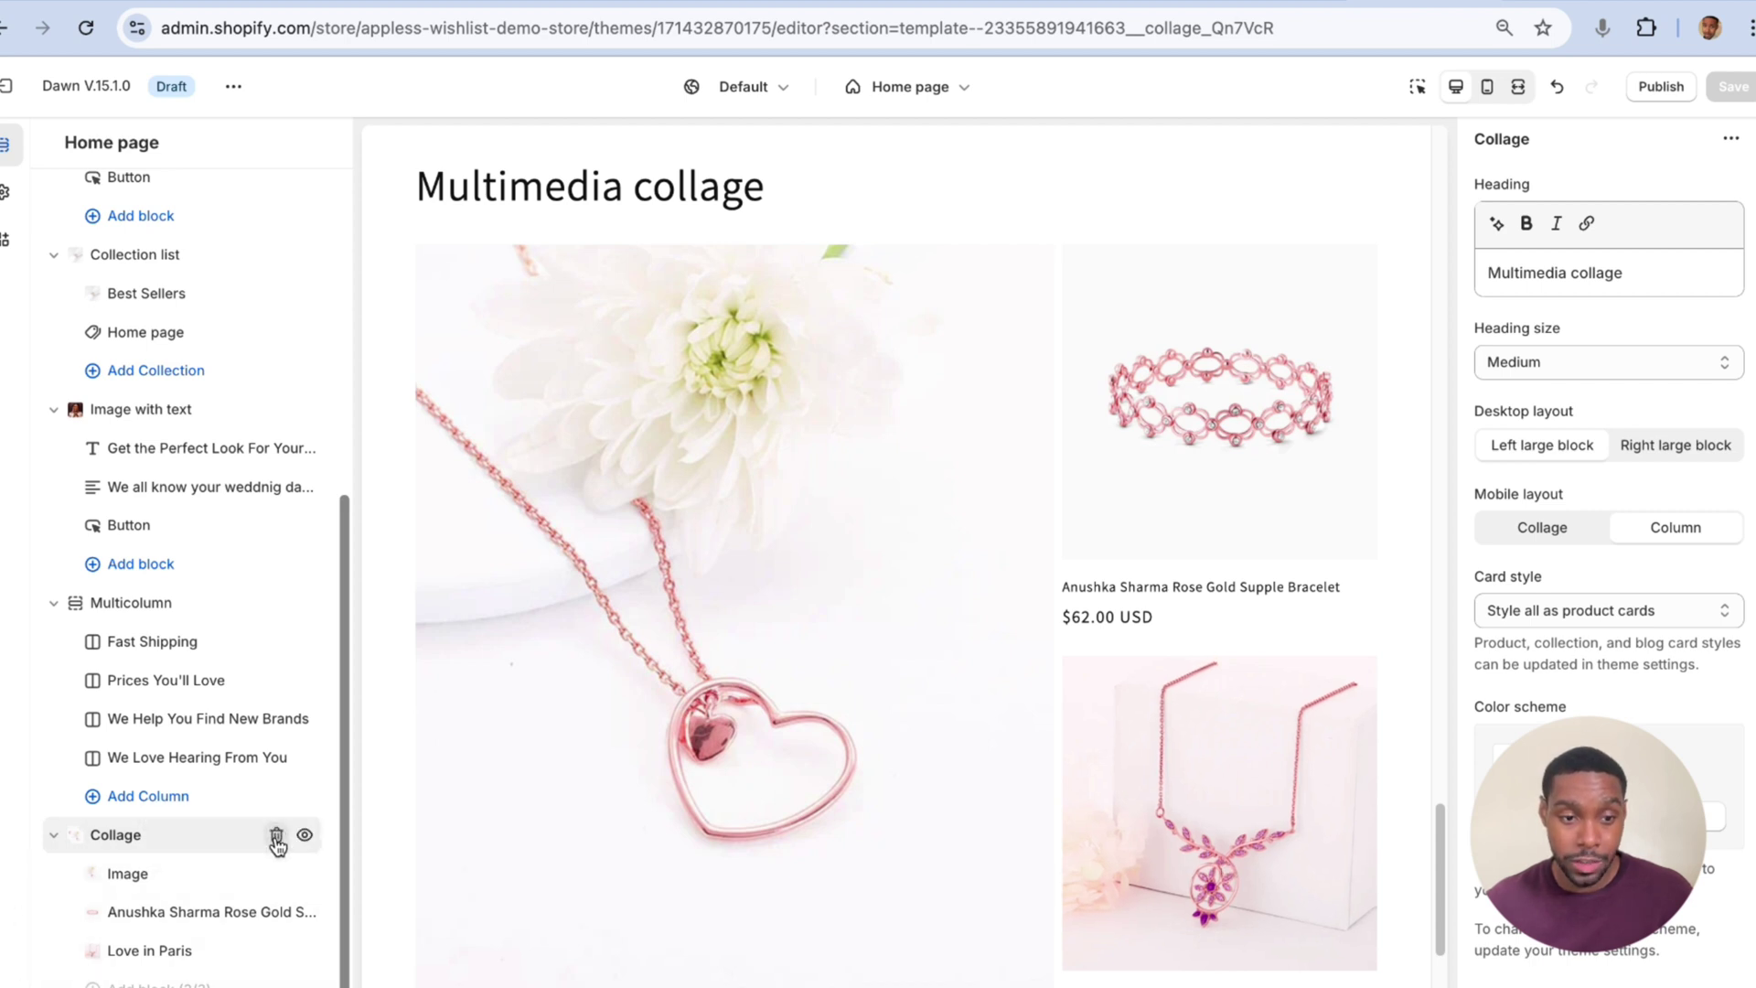
# Delete the old Collage section and add a new one found by searching 'collage'
pyautogui.click(277, 836)
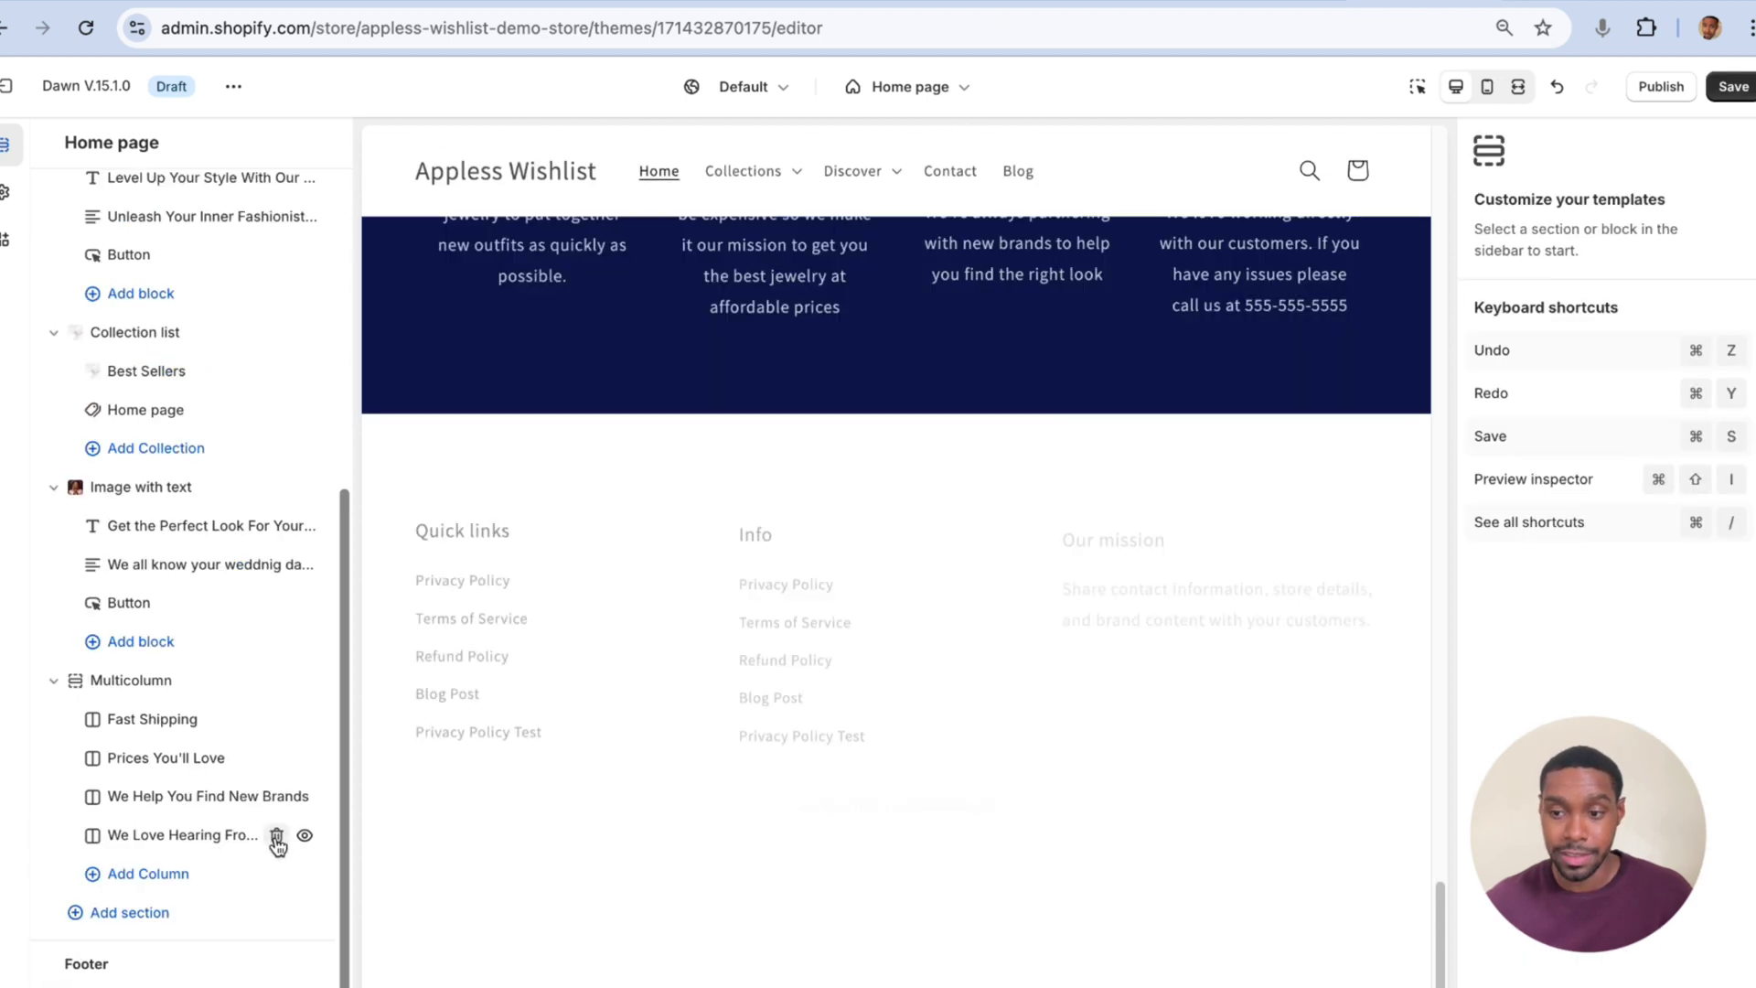
pyautogui.click(133, 913)
pyautogui.write('c')
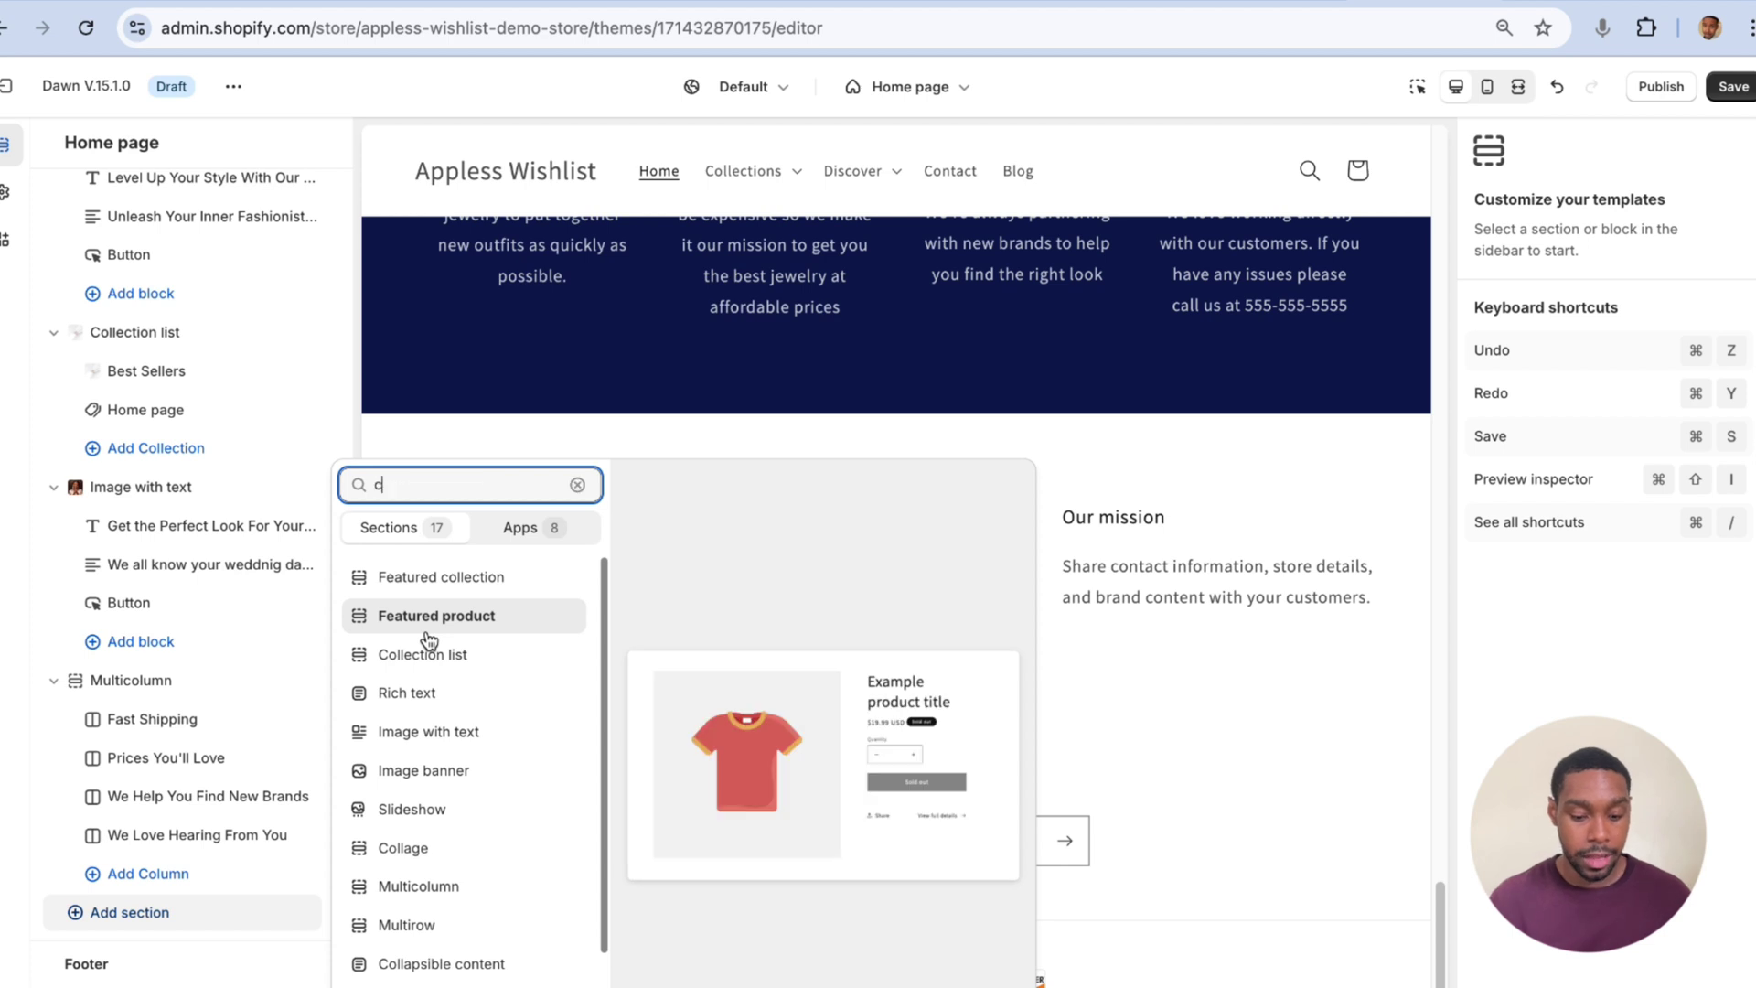
pyautogui.write('ollage')
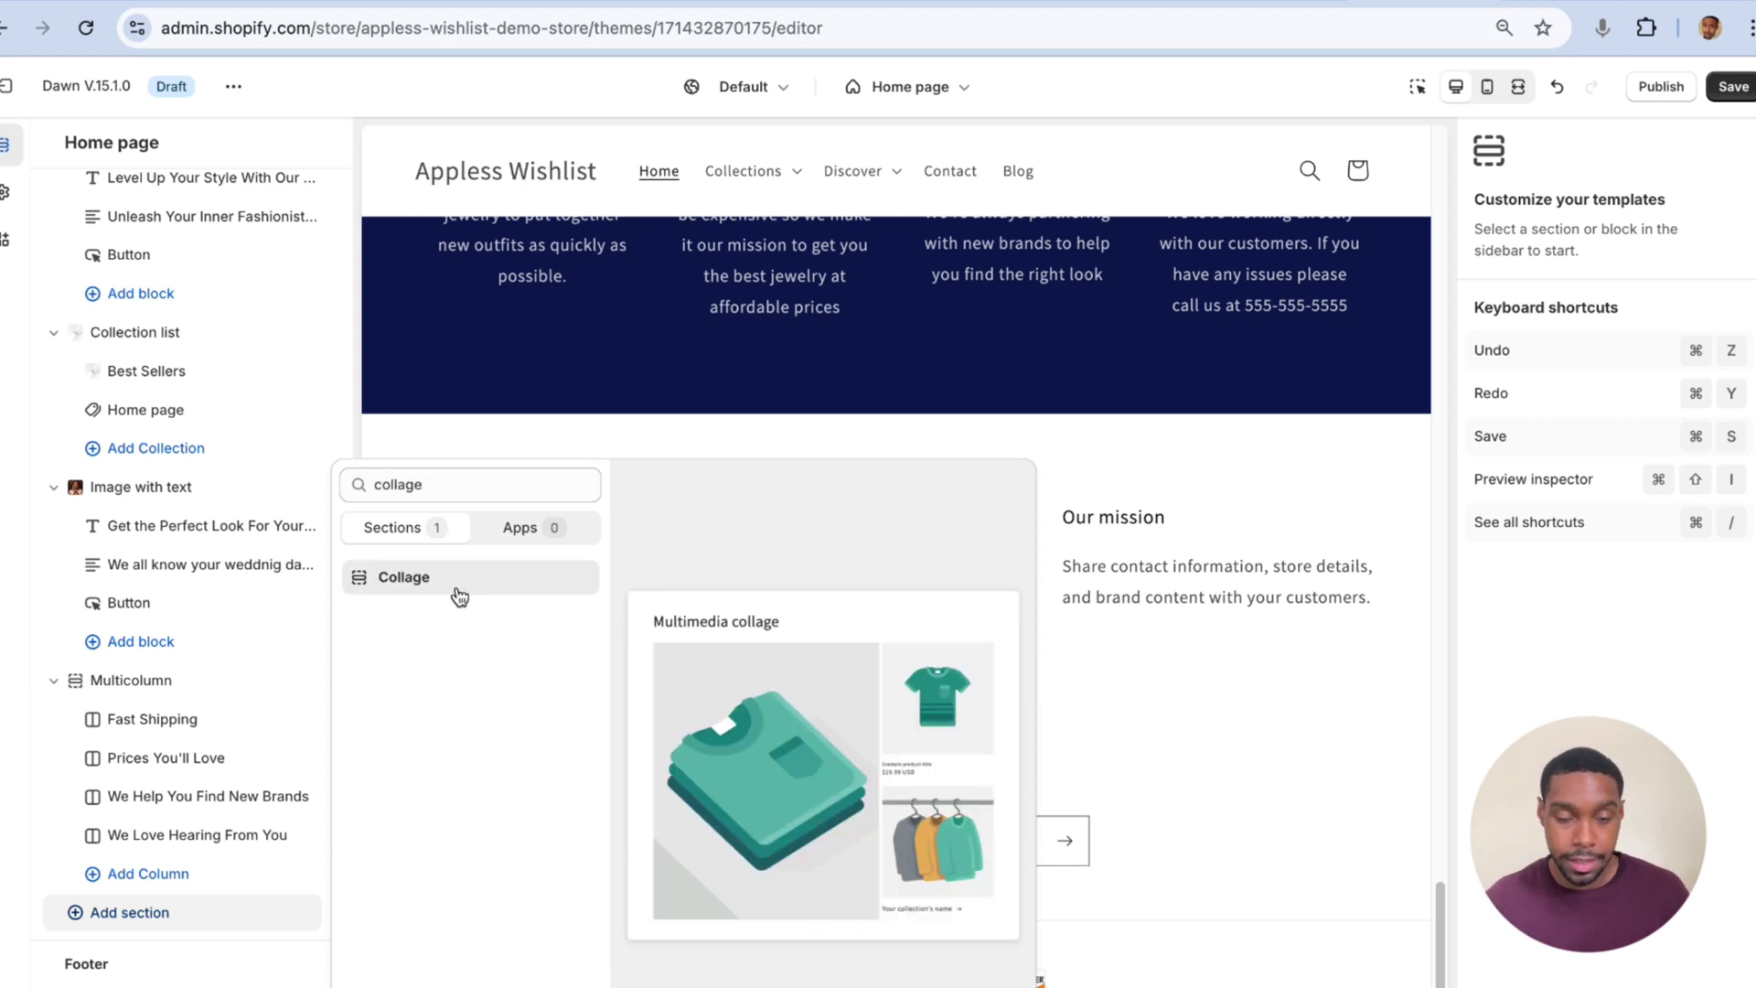
pyautogui.click(457, 578)
pyautogui.scroll(-5, 717, 822)
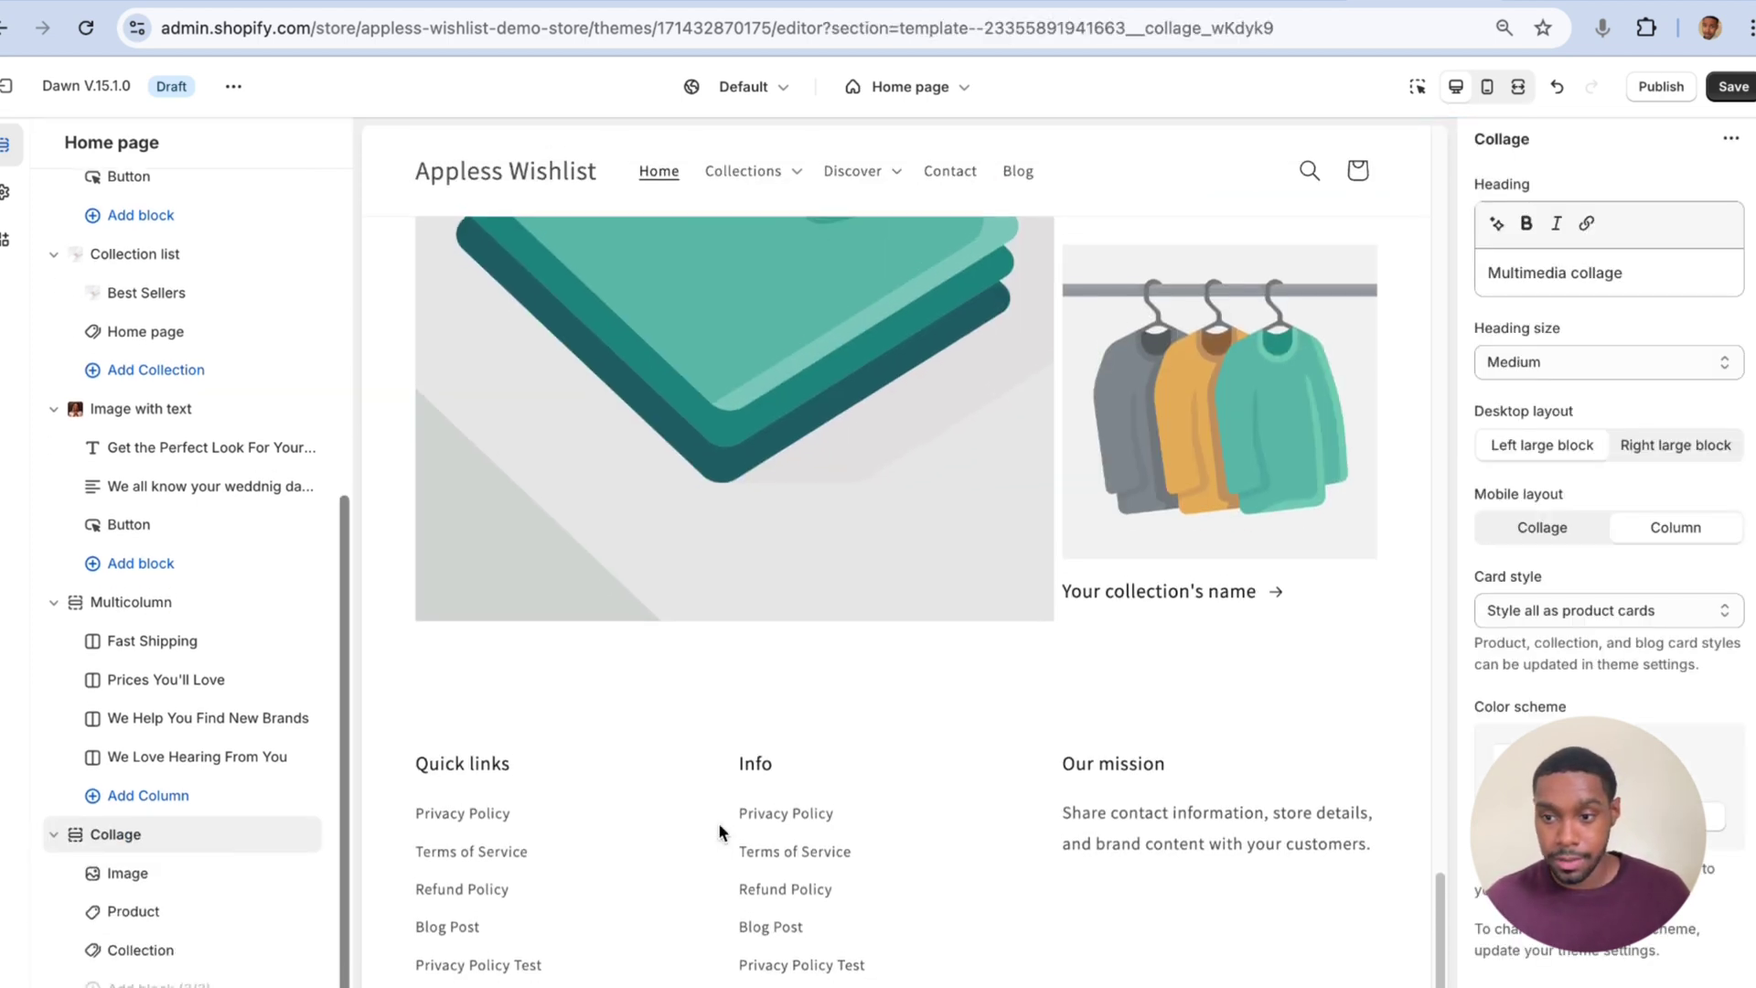
pyautogui.scroll(-2, 183, 906)
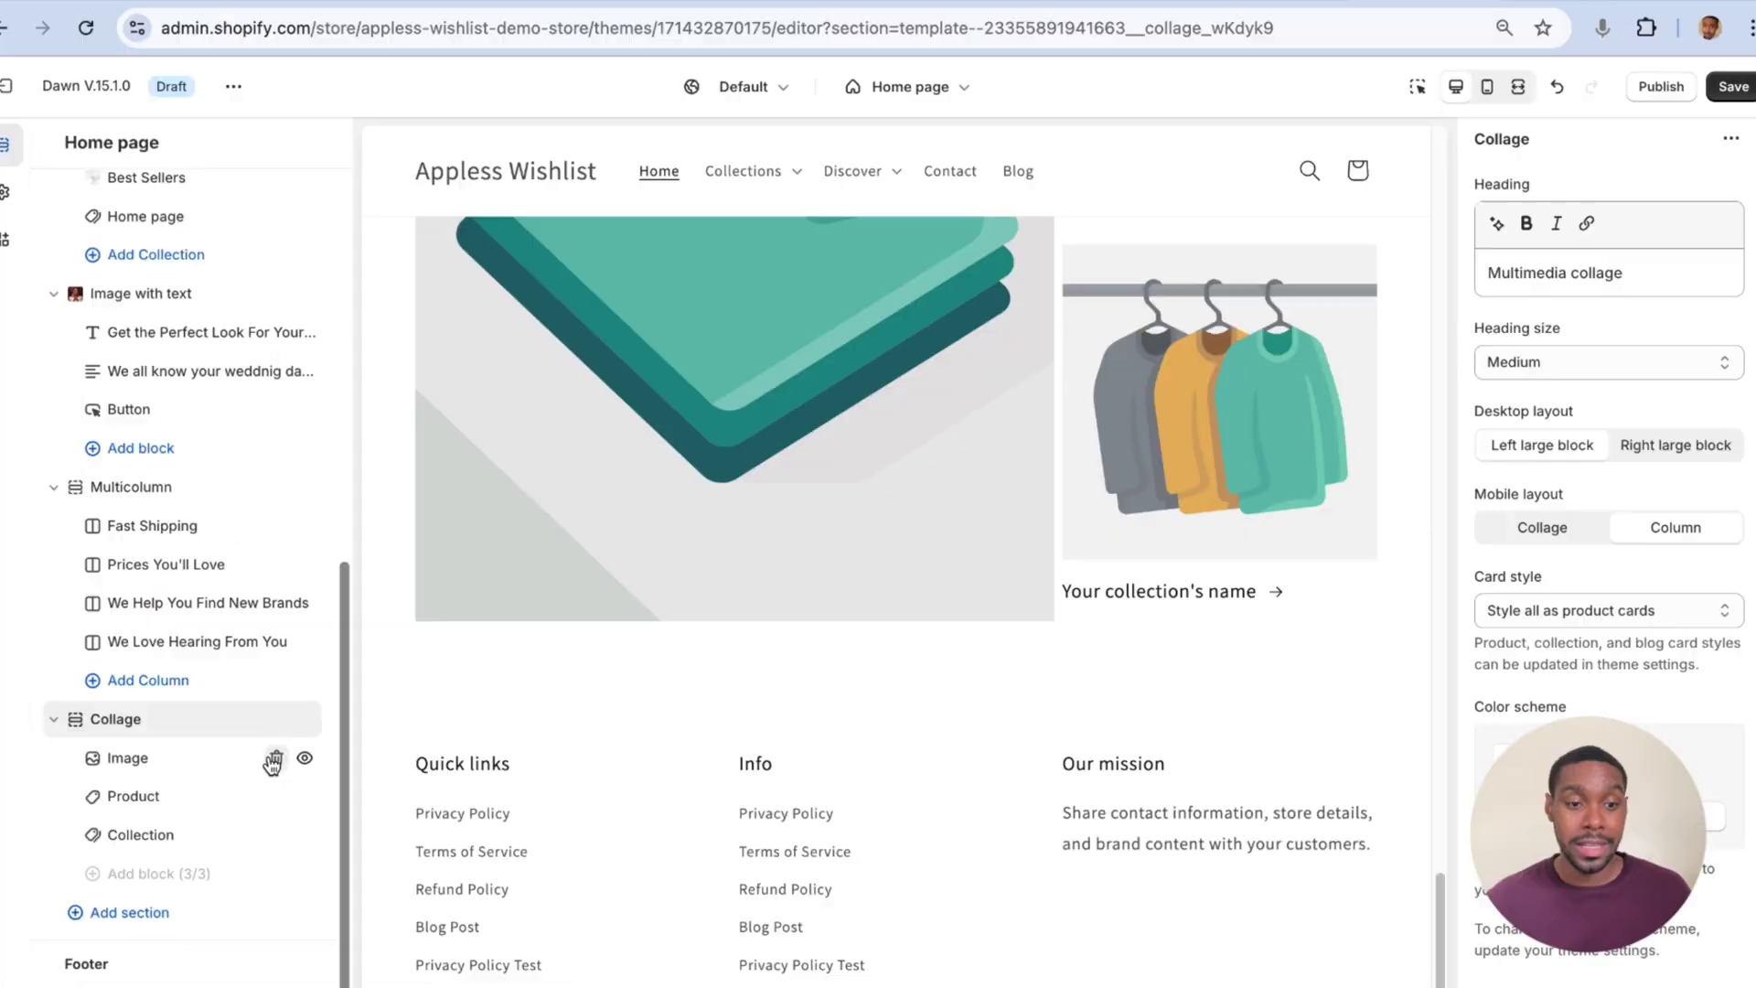
# Remove the Image, Product and Collection blocks, then bring up the Add block list
pyautogui.click(274, 761)
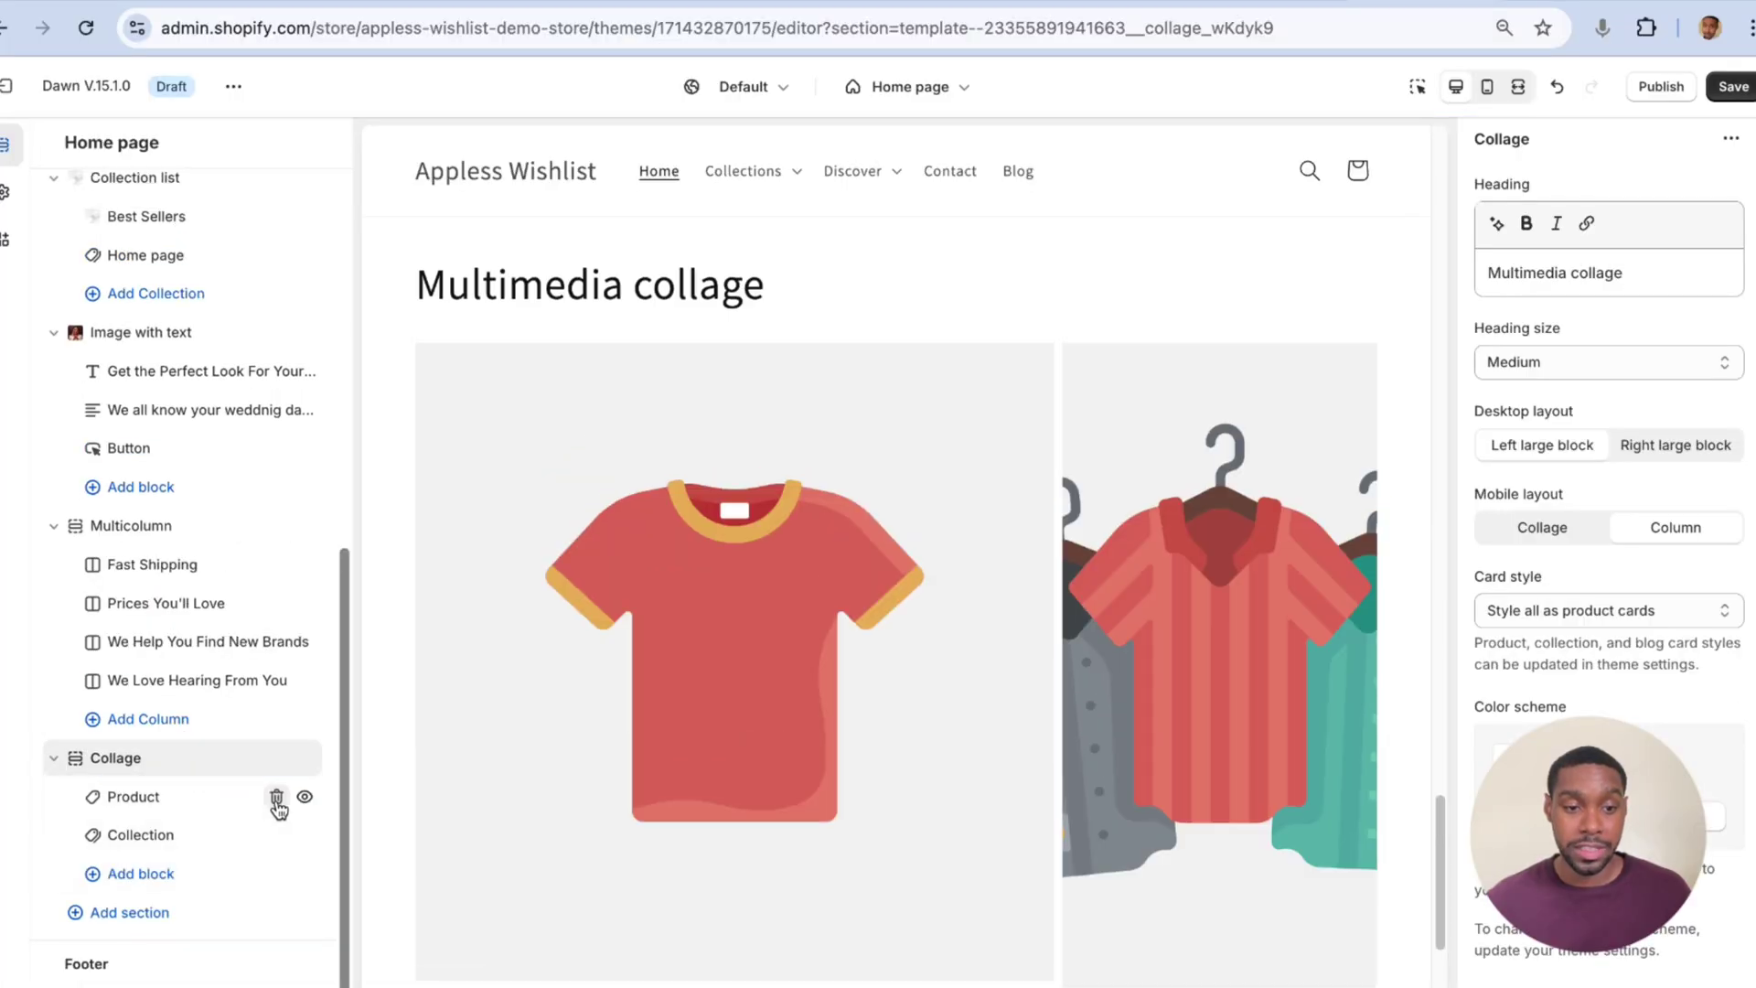
pyautogui.click(275, 800)
pyautogui.click(275, 838)
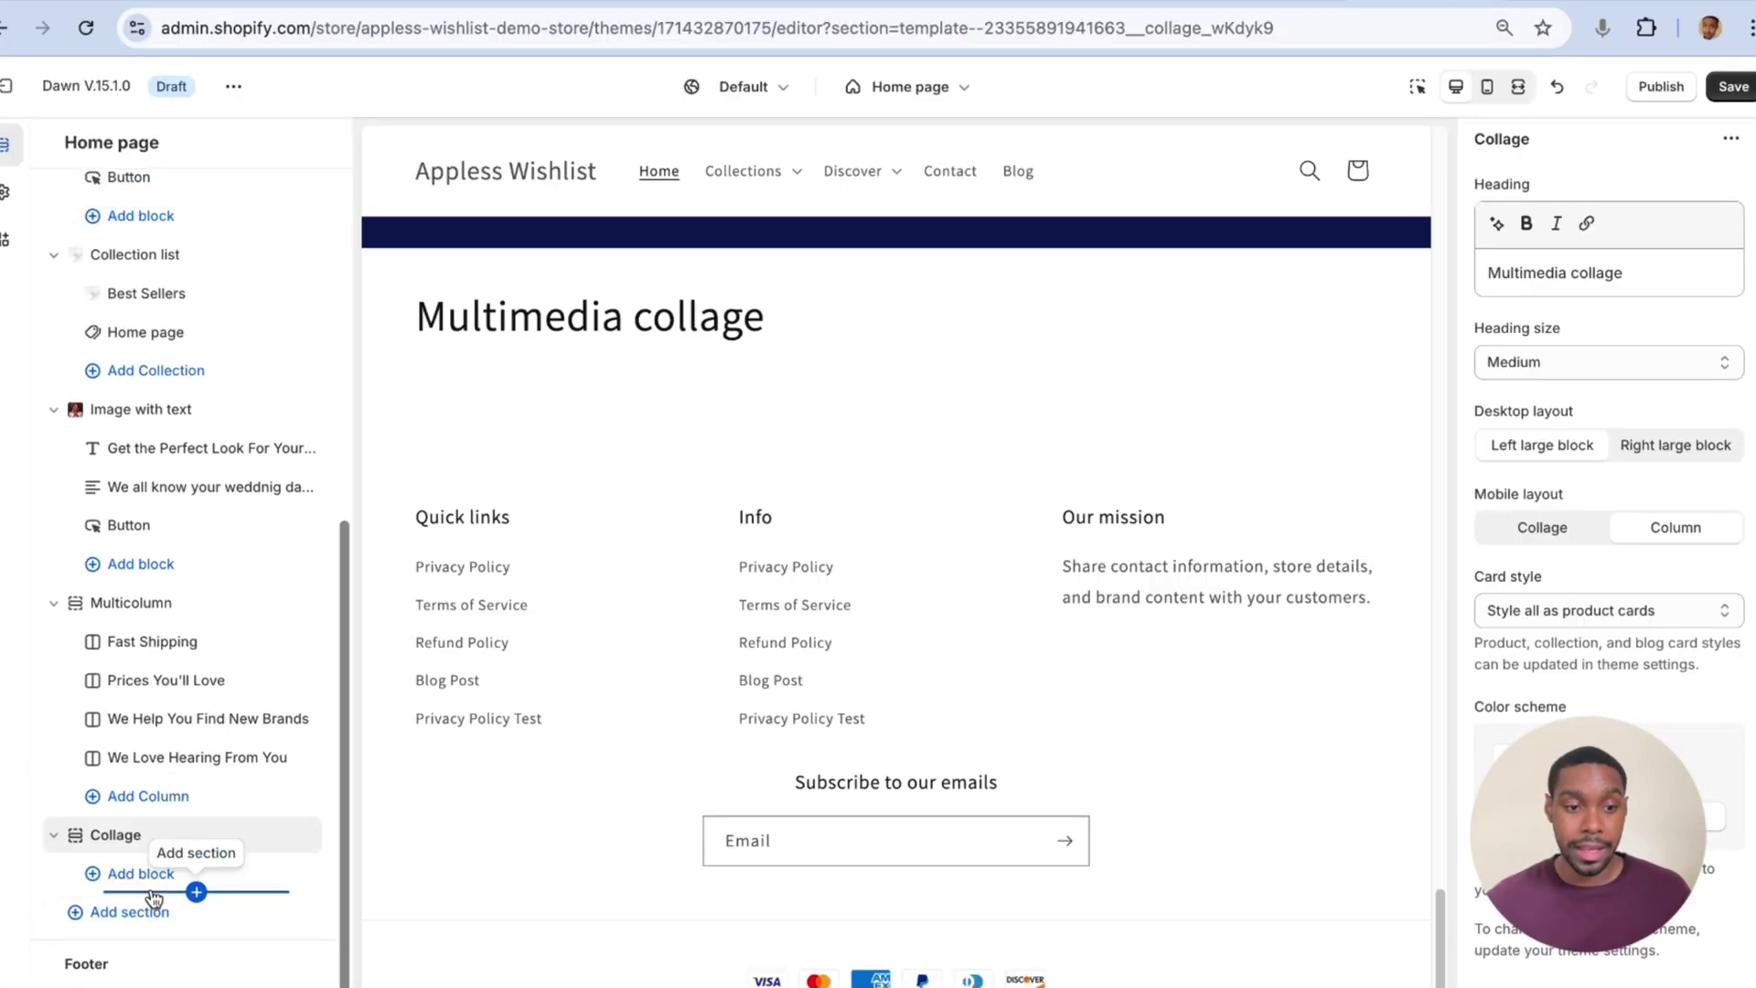
pyautogui.click(142, 874)
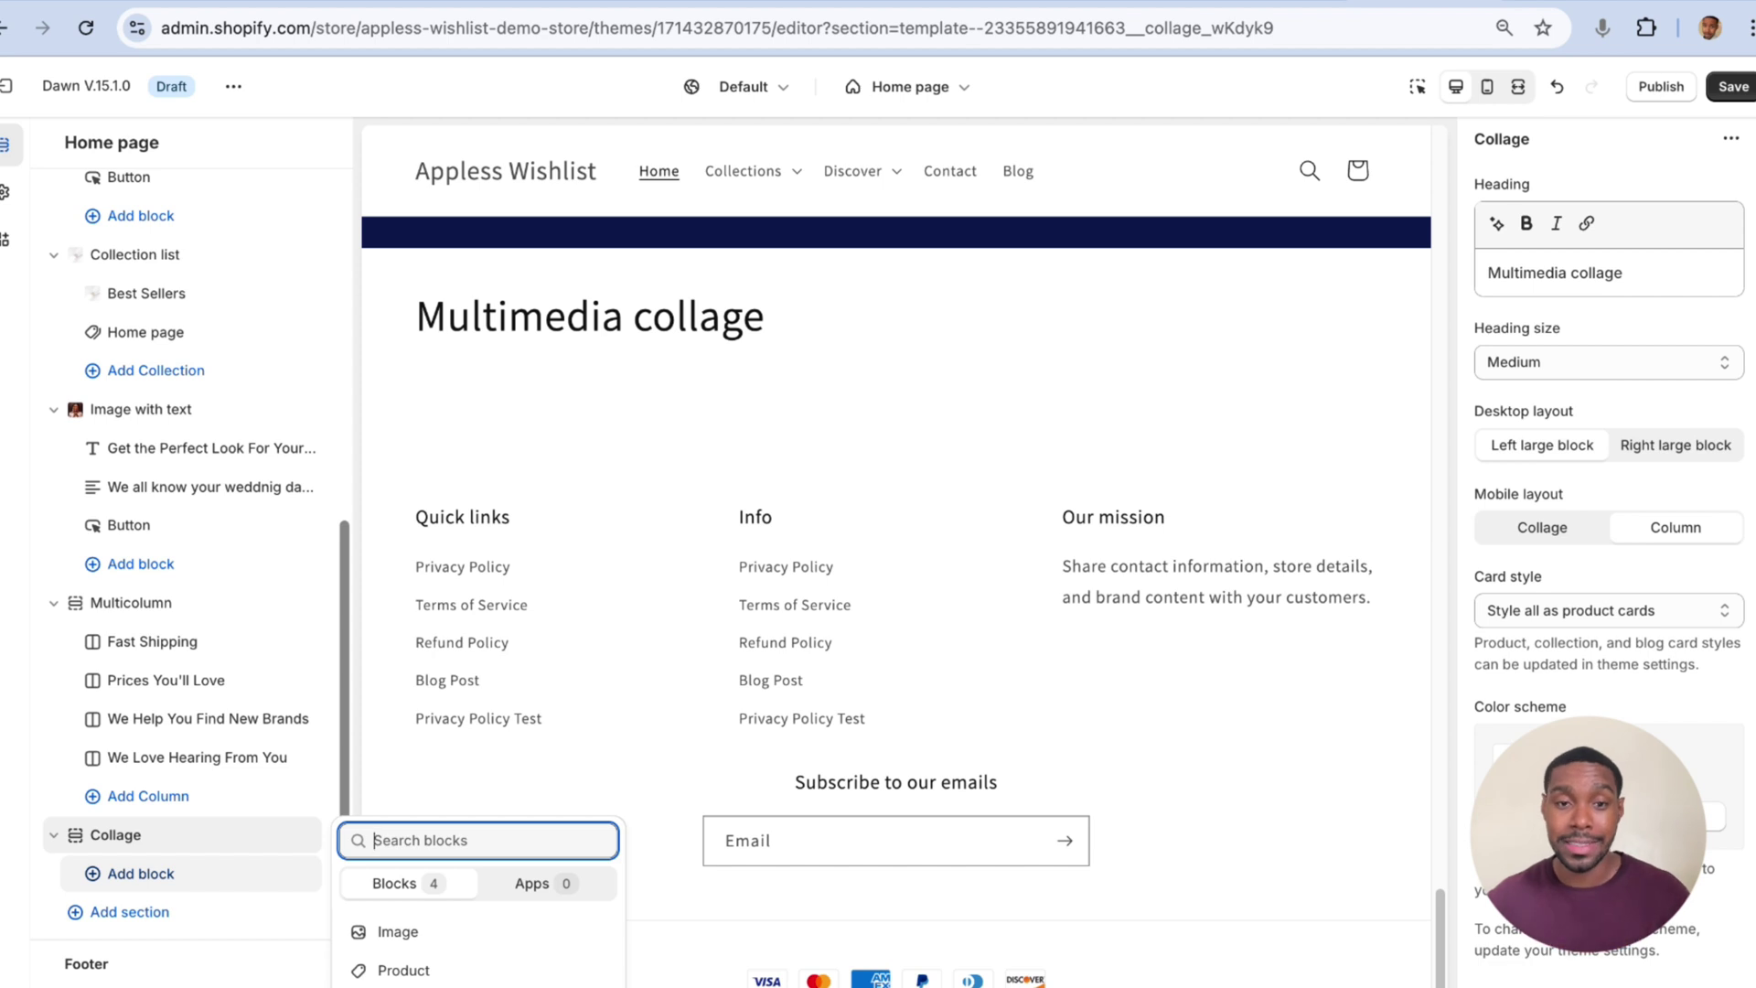
# Add Image, Product and Collection blocks to the Collage section
pyautogui.click(440, 945)
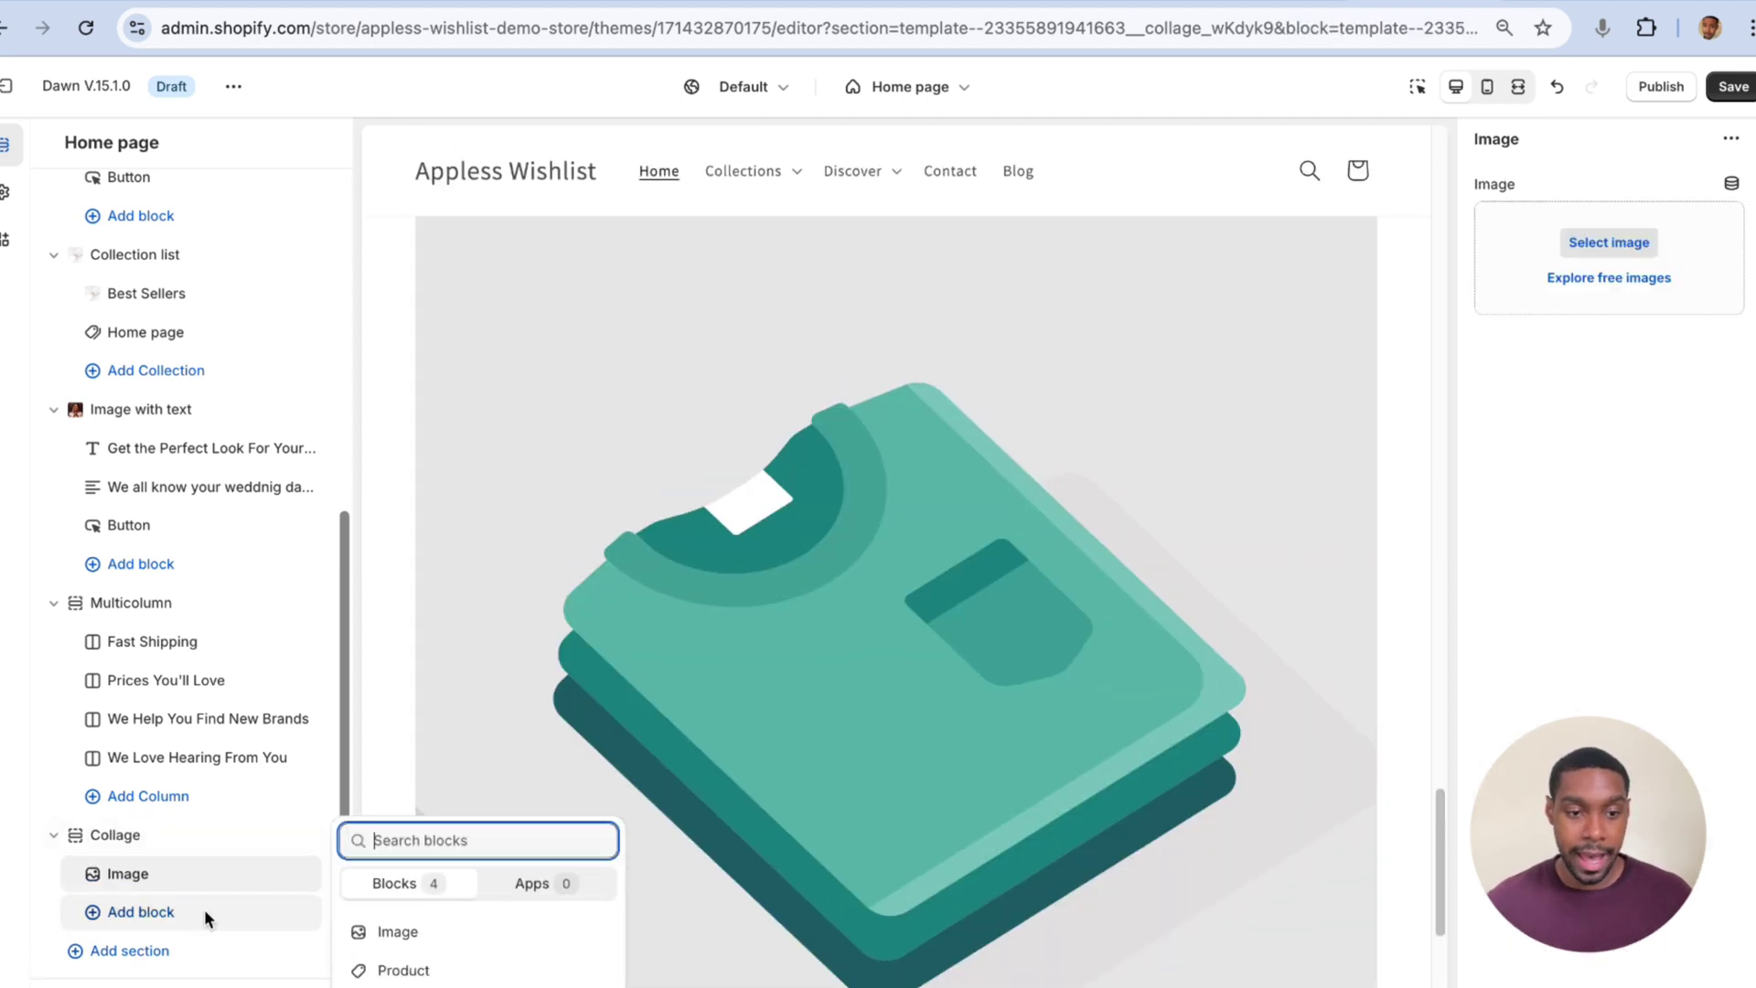
pyautogui.click(409, 971)
pyautogui.click(167, 948)
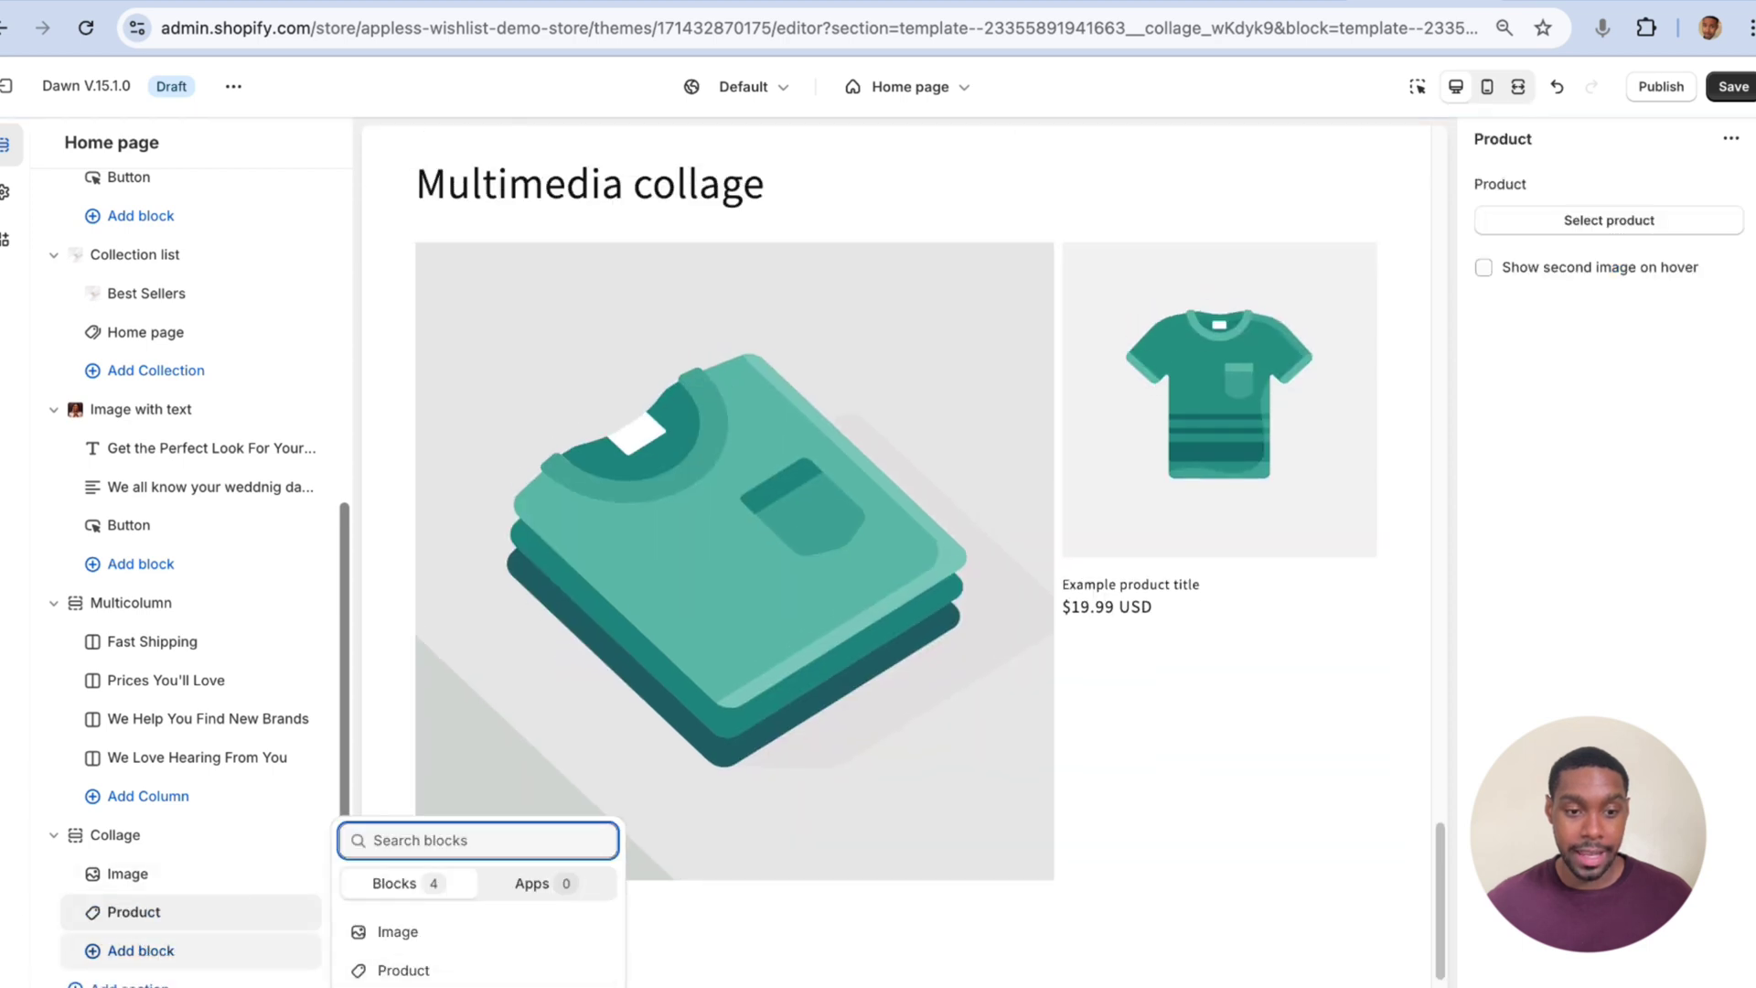
pyautogui.click(403, 983)
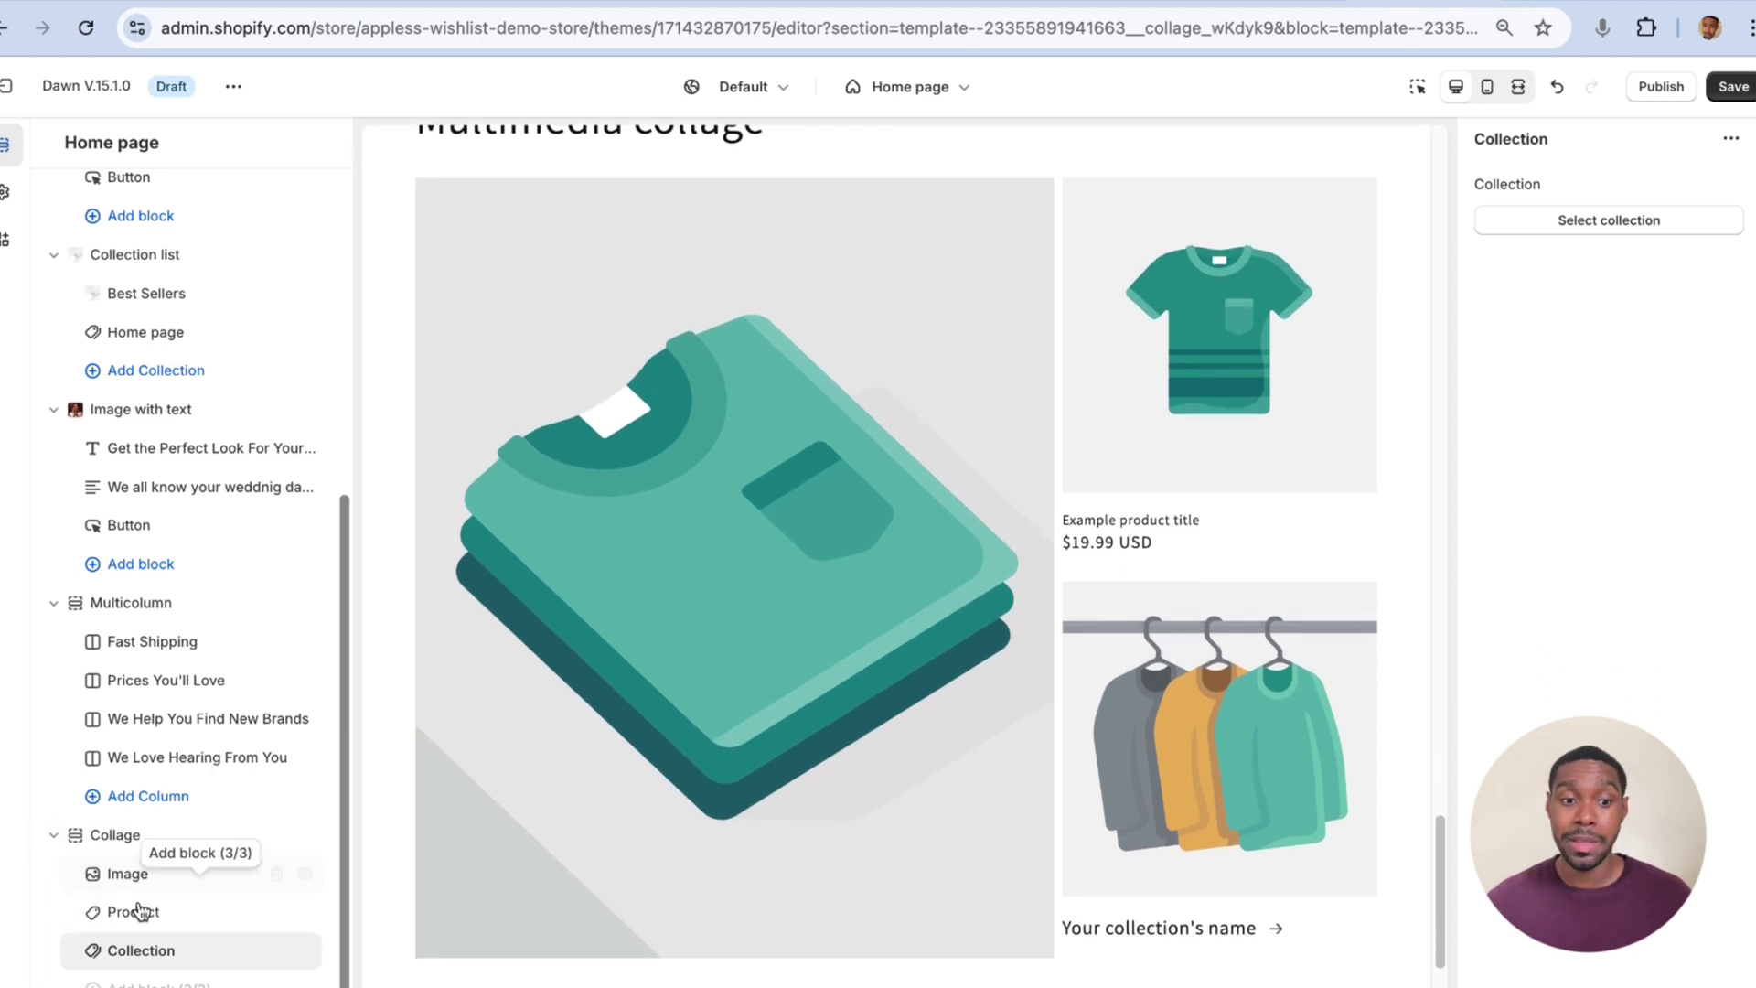
# Drag the block rows to reorder them, ending with Image at the top
pyautogui.moveTo(161, 952); pyautogui.dragTo(161, 876)
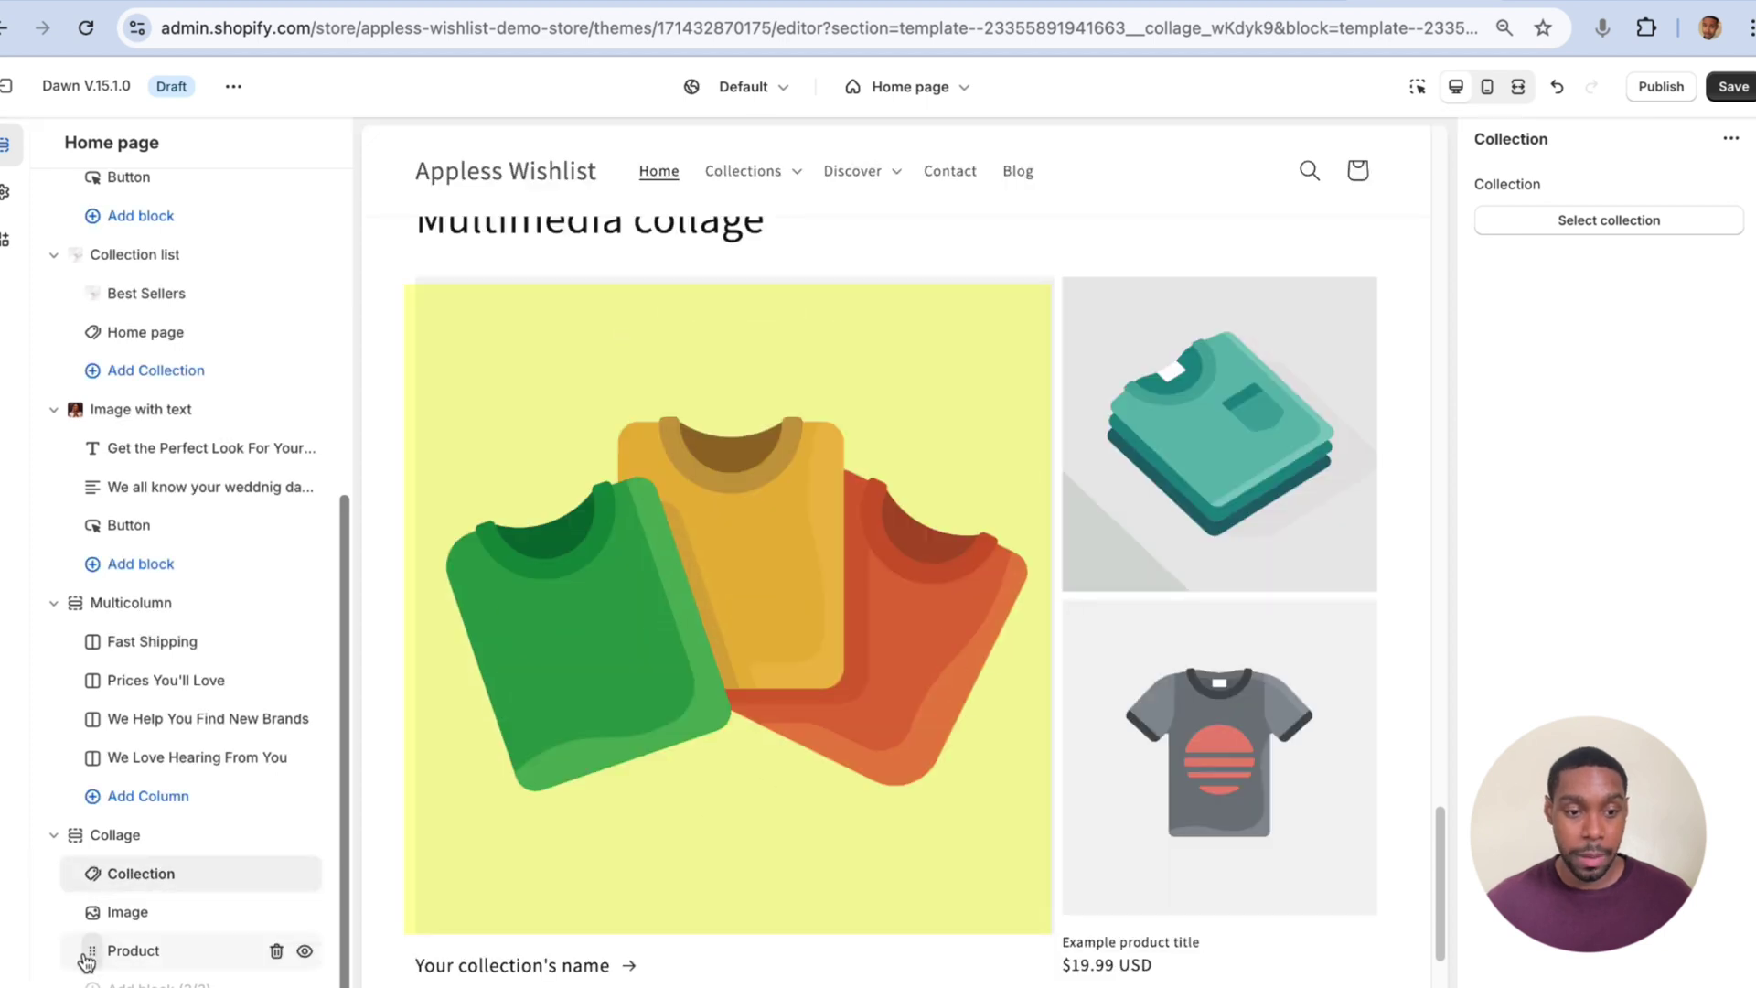
pyautogui.moveTo(92, 953); pyautogui.dragTo(91, 882)
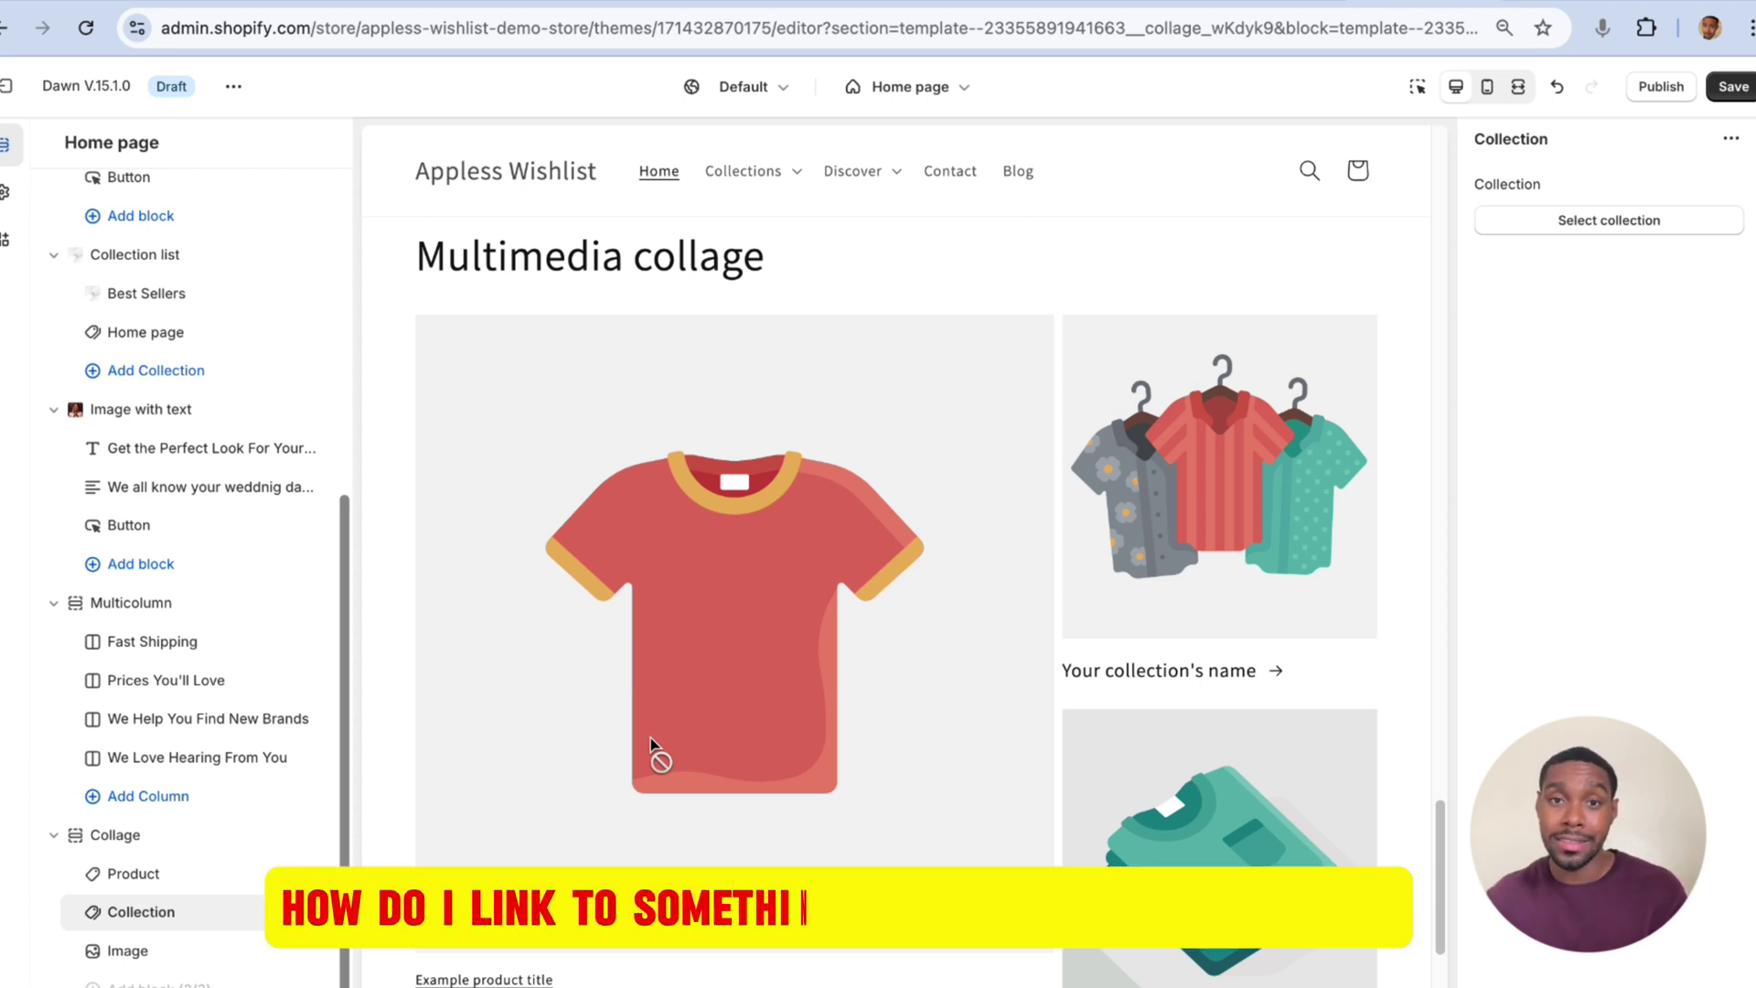
pyautogui.scroll(-1, 1187, 825)
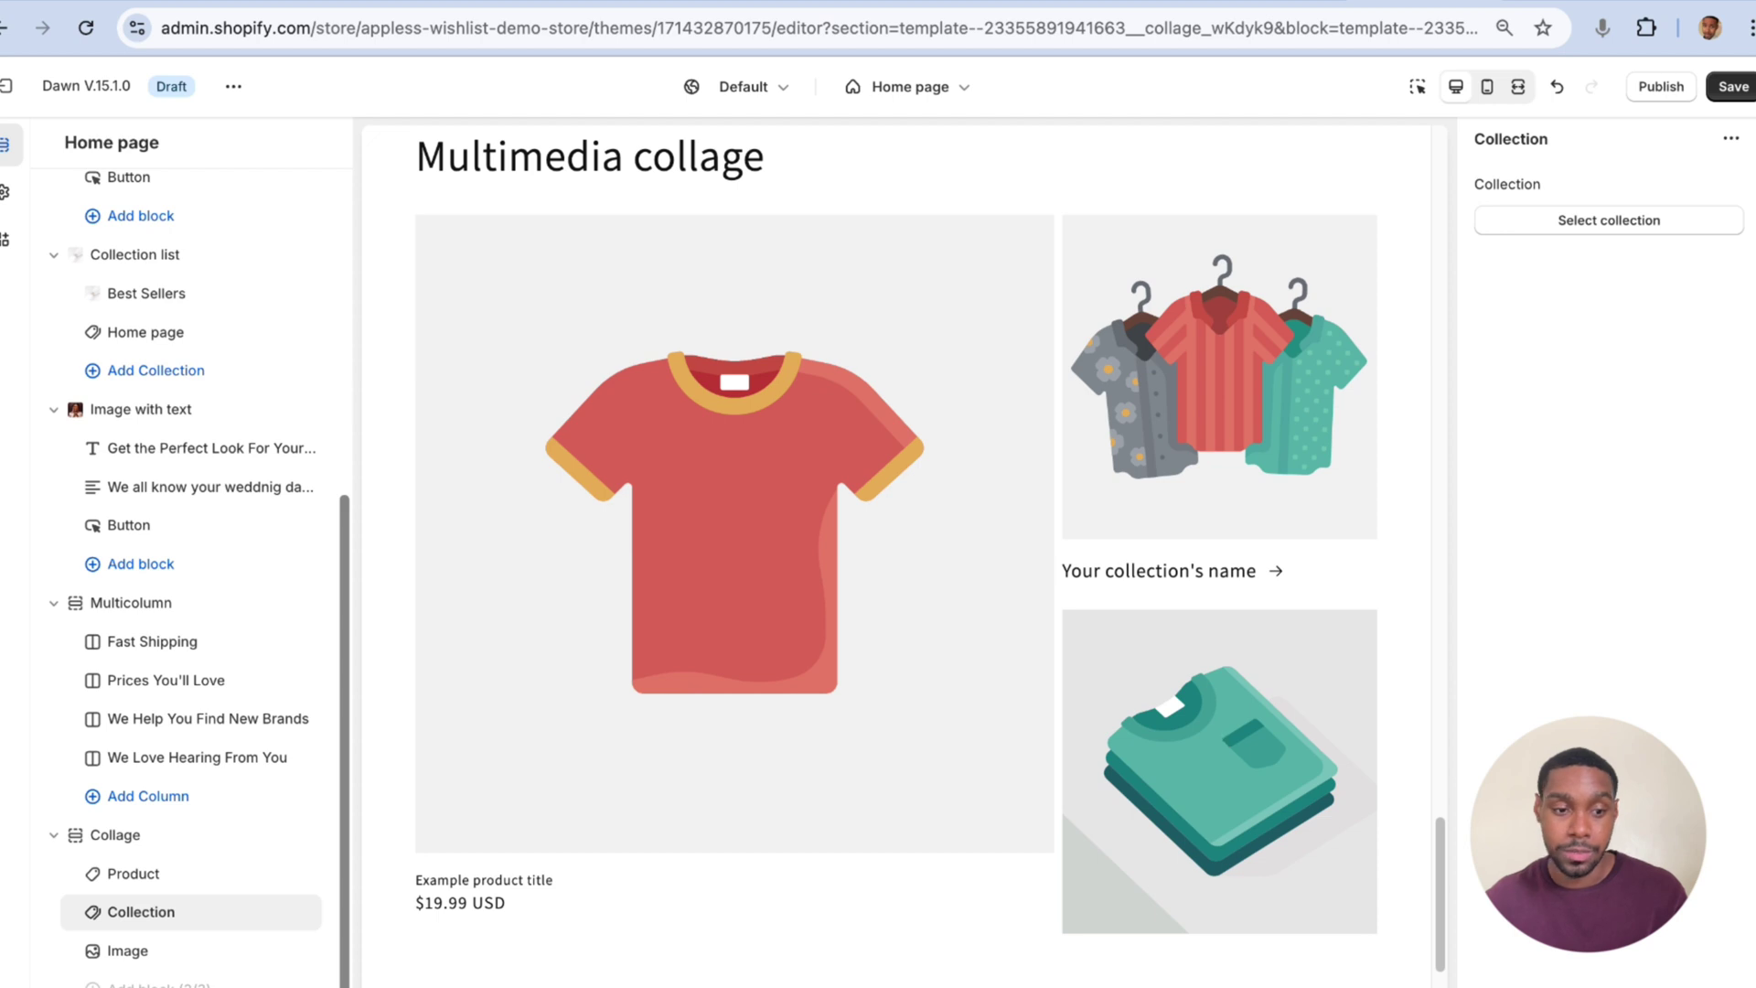
pyautogui.moveTo(95, 950); pyautogui.dragTo(101, 874)
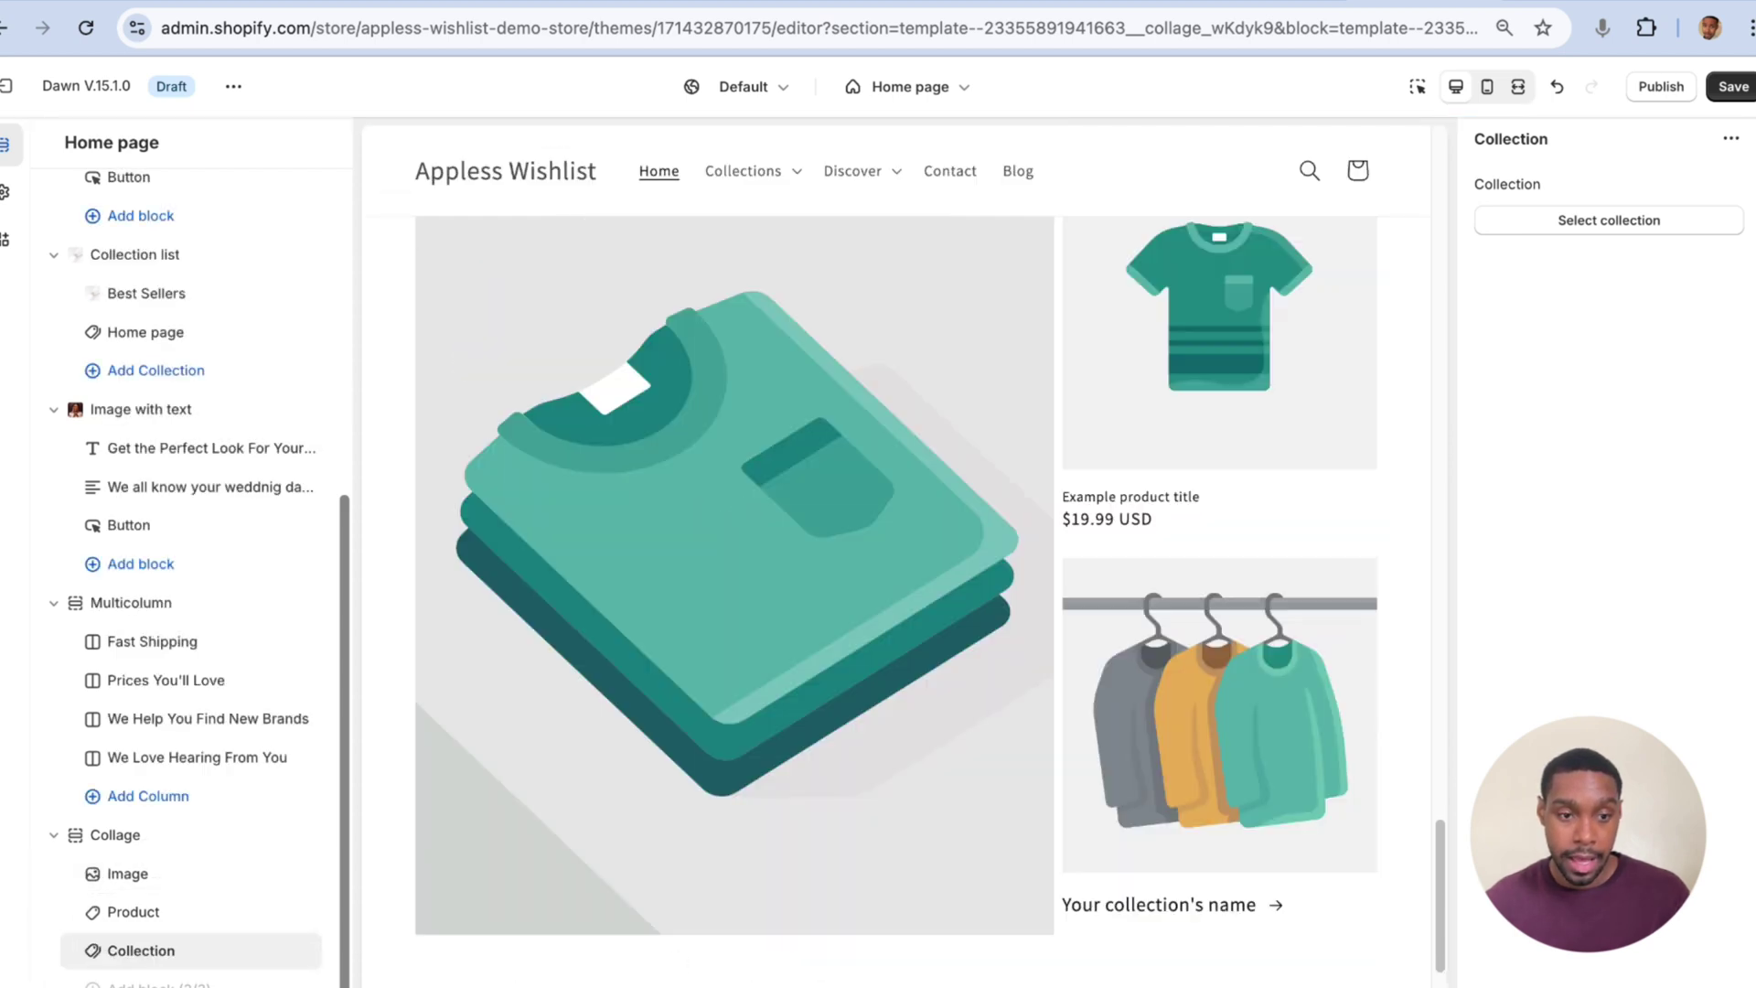
# Set the Image block's picture to Featured_Image
pyautogui.click(103, 876)
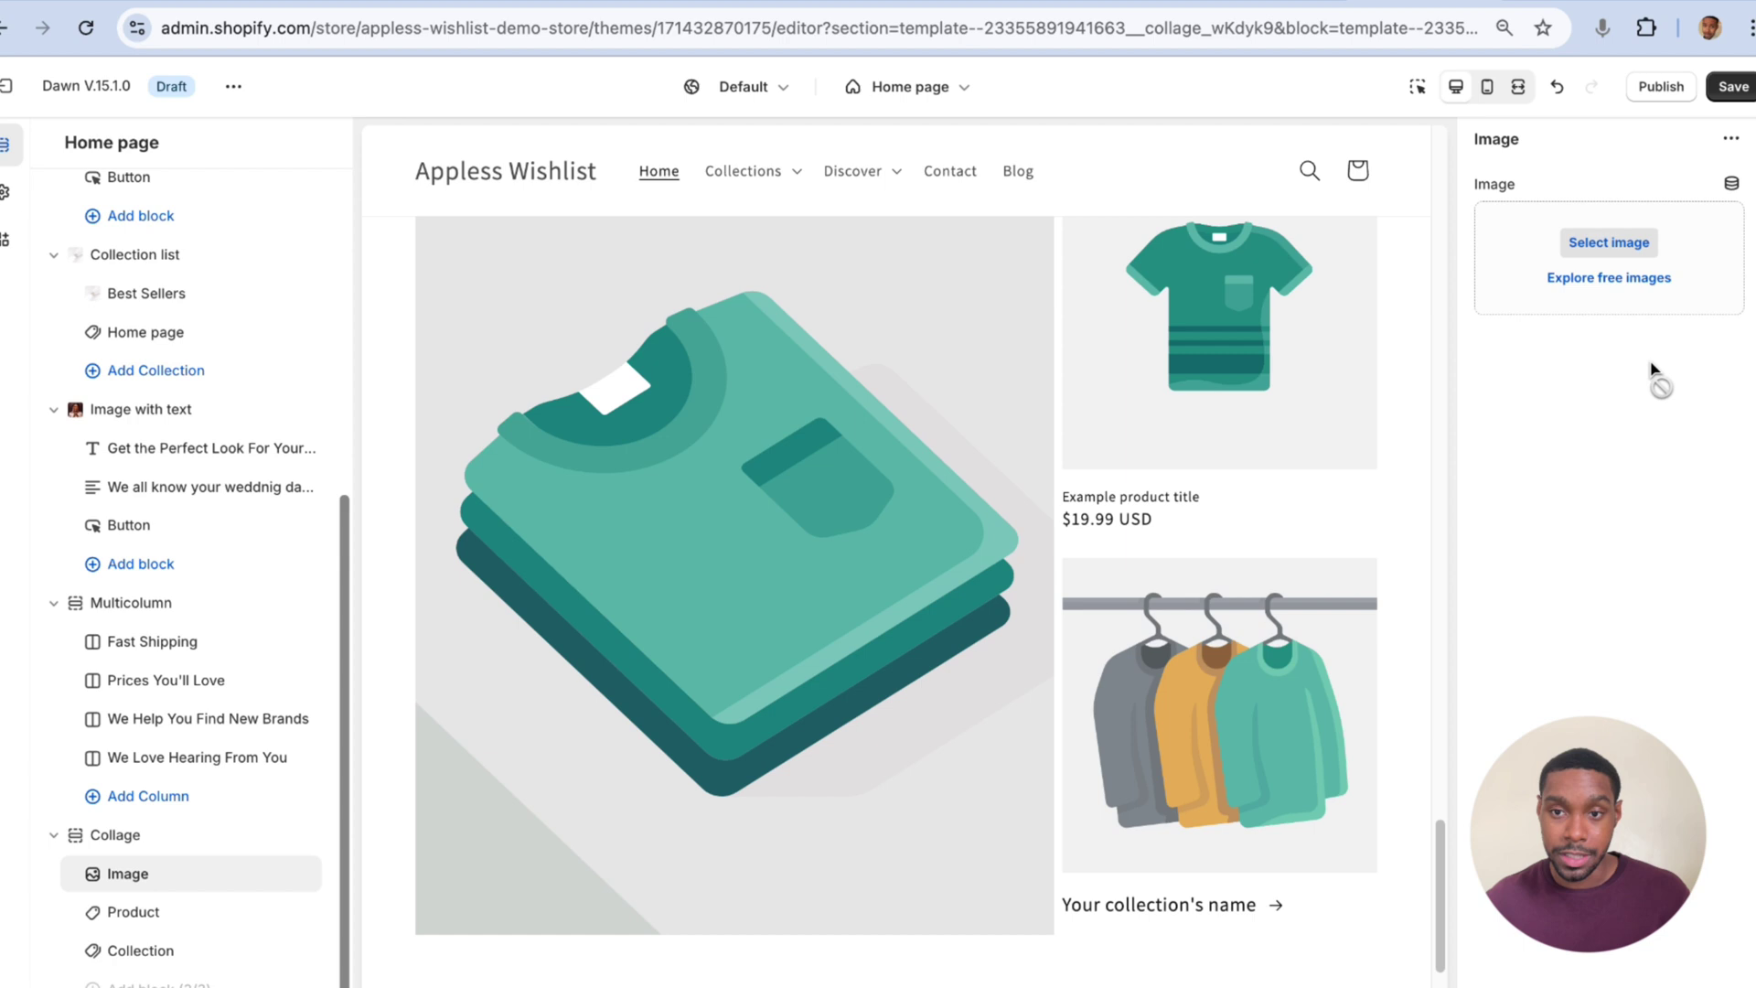
pyautogui.click(1612, 243)
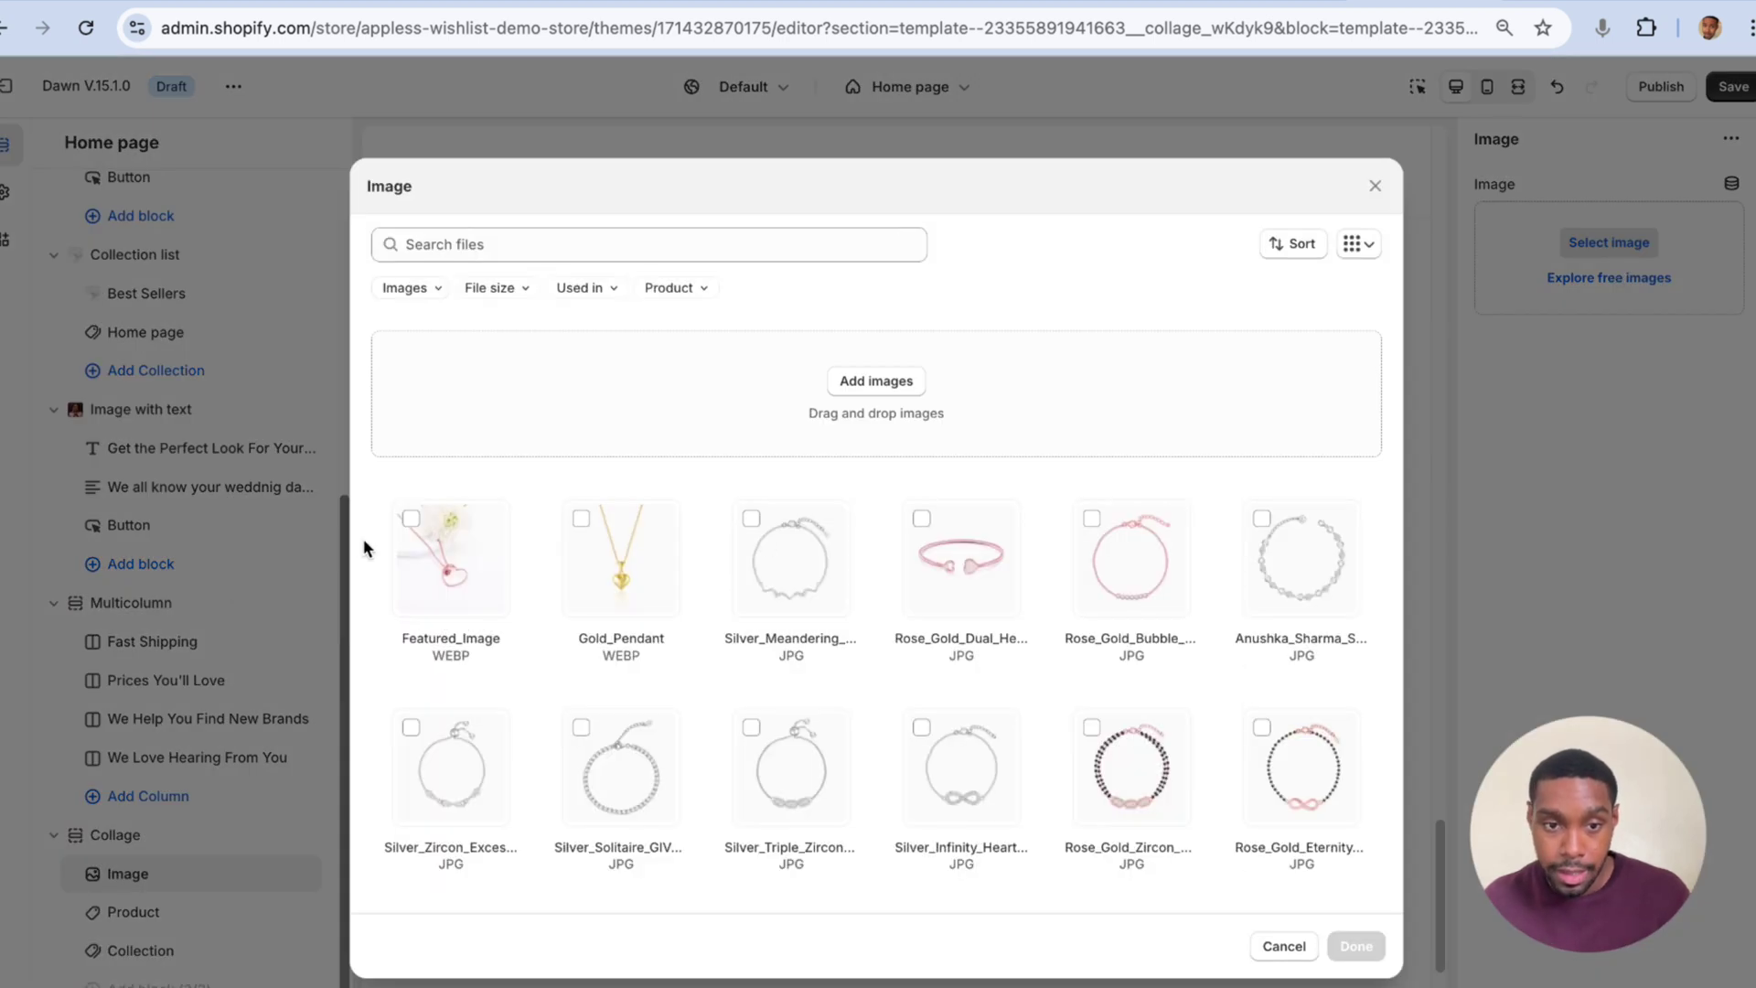
pyautogui.doubleClick(430, 558)
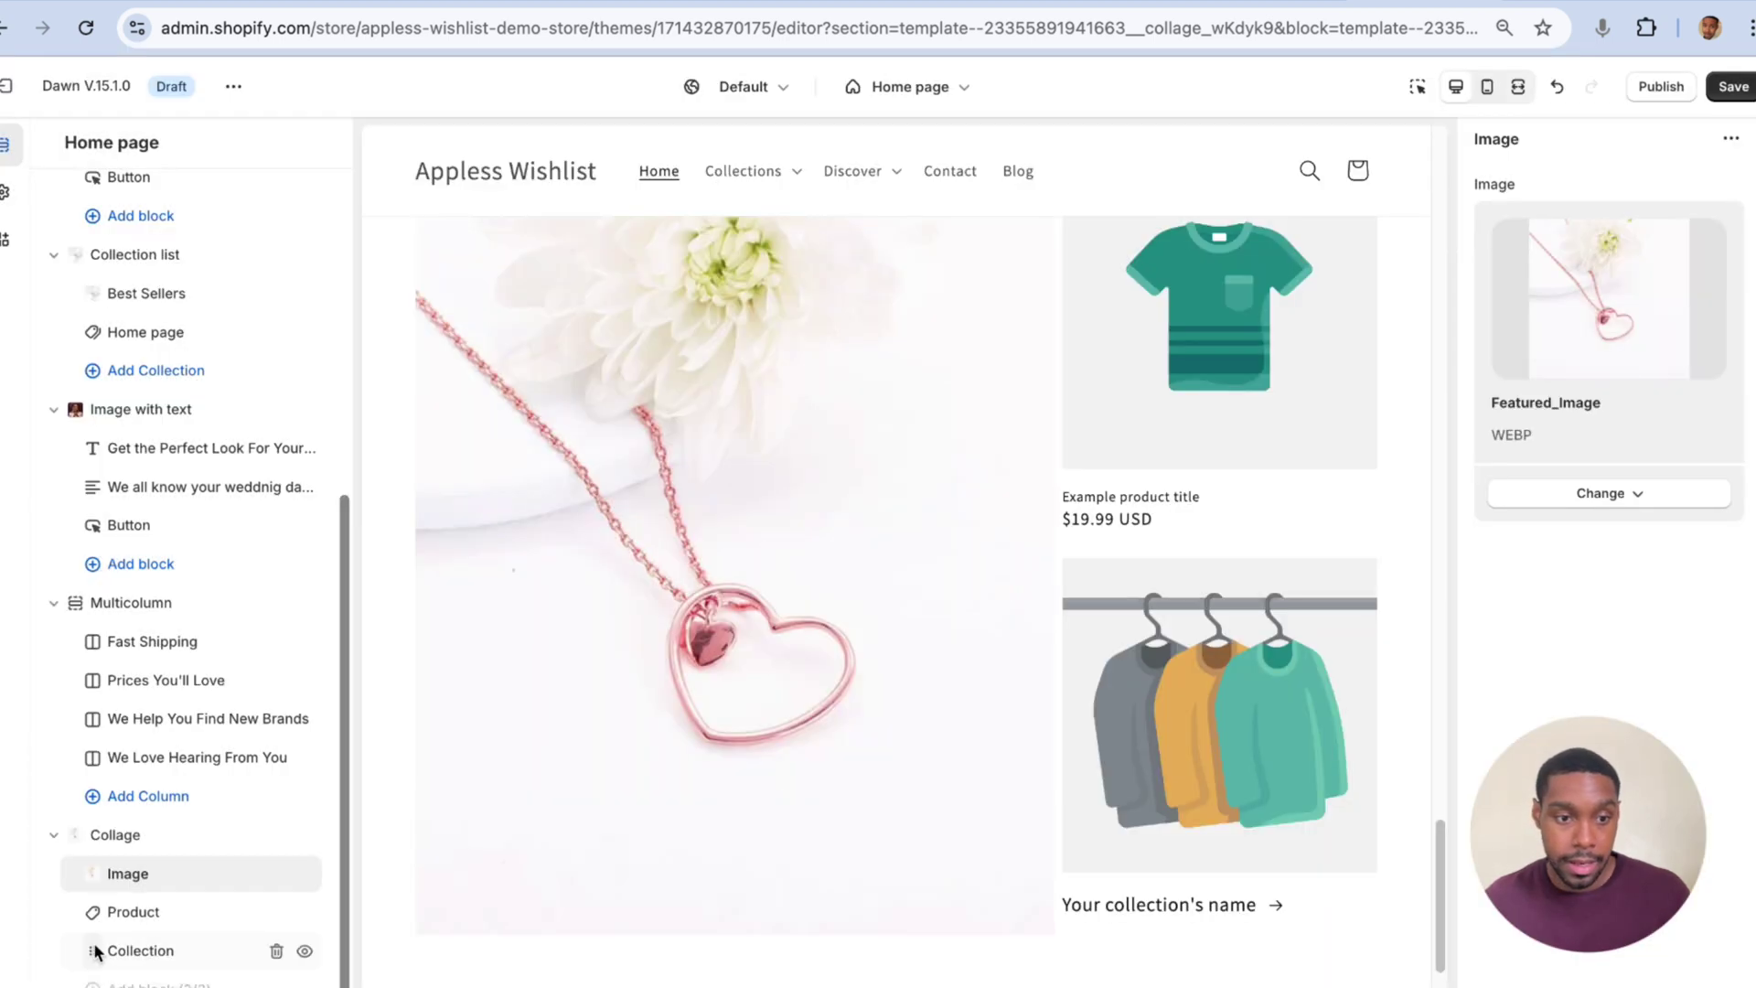
# Set the Product block to the rose gold supple bracelet
pyautogui.click(129, 912)
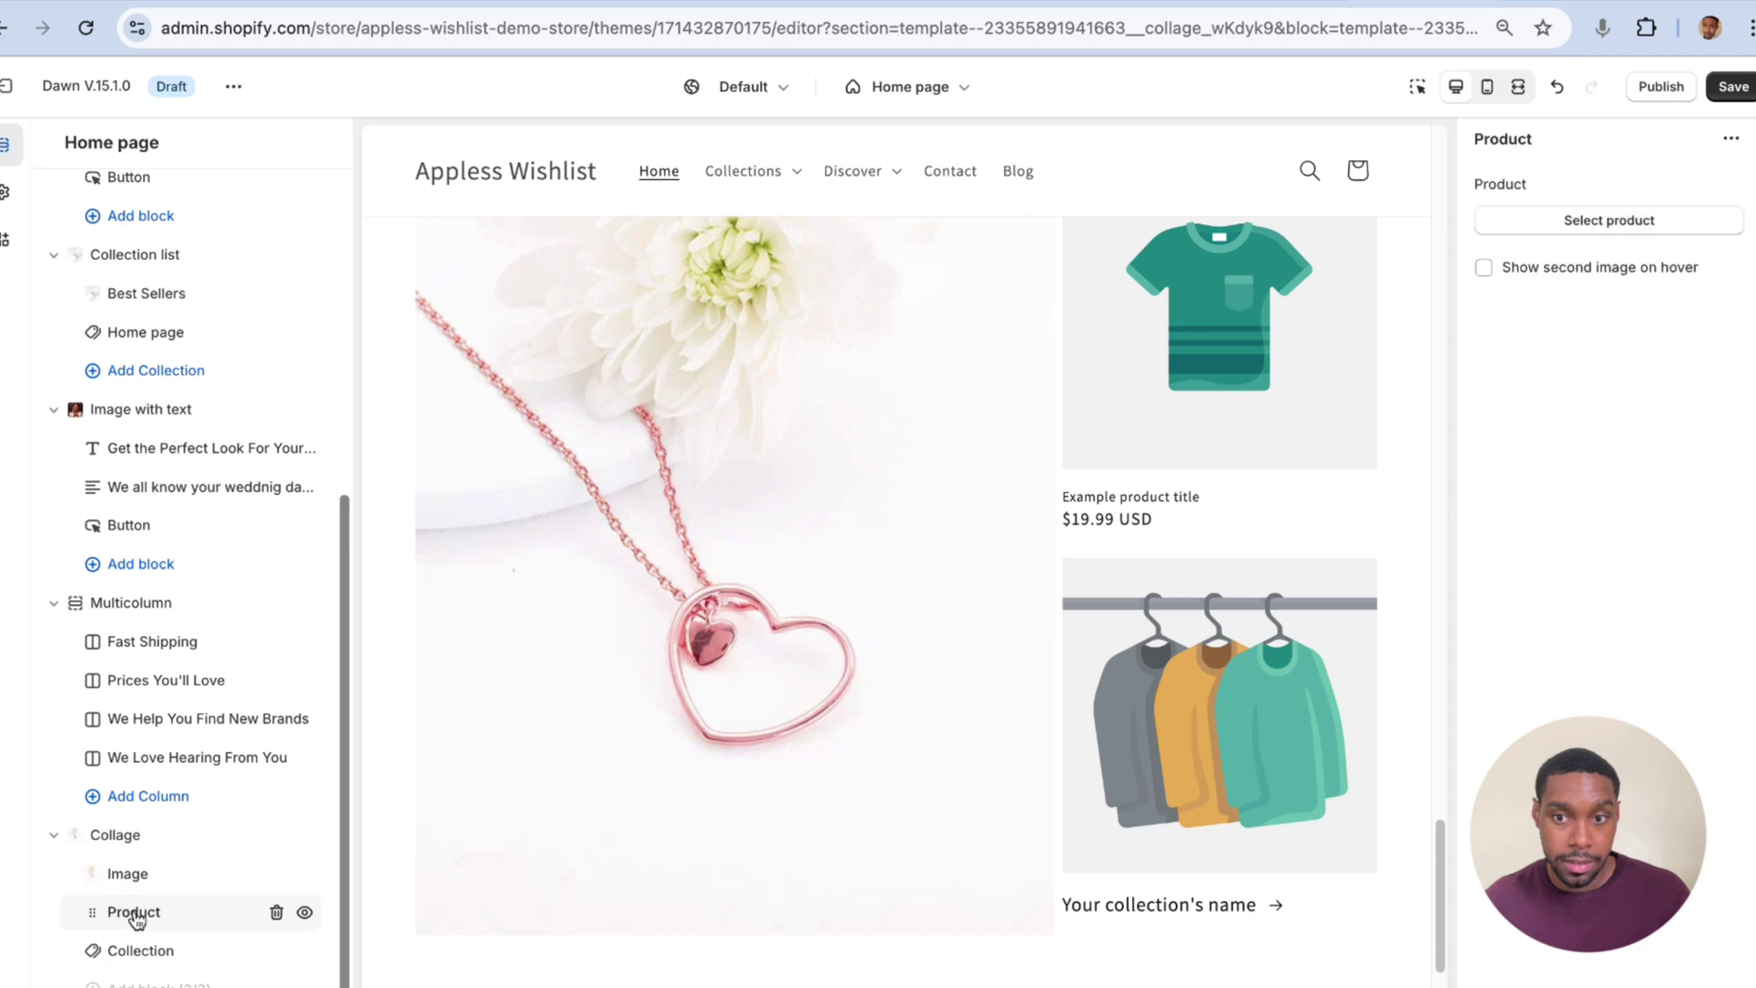
pyautogui.click(1652, 233)
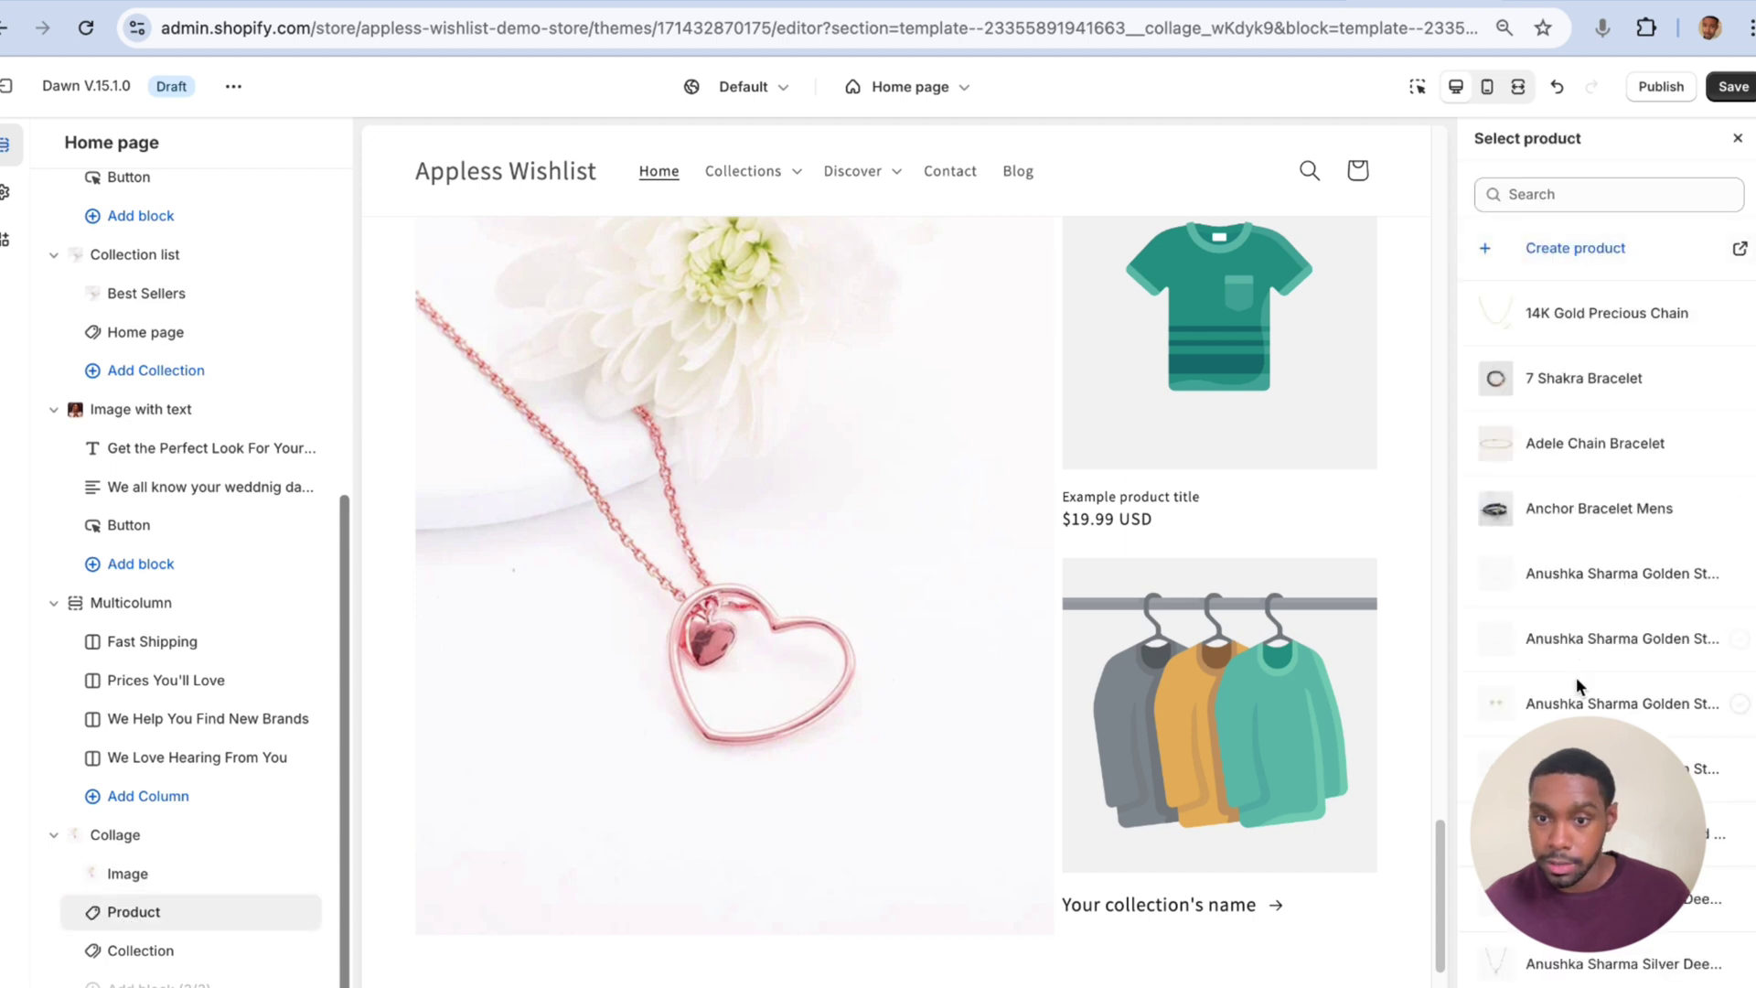
pyautogui.click(1738, 833)
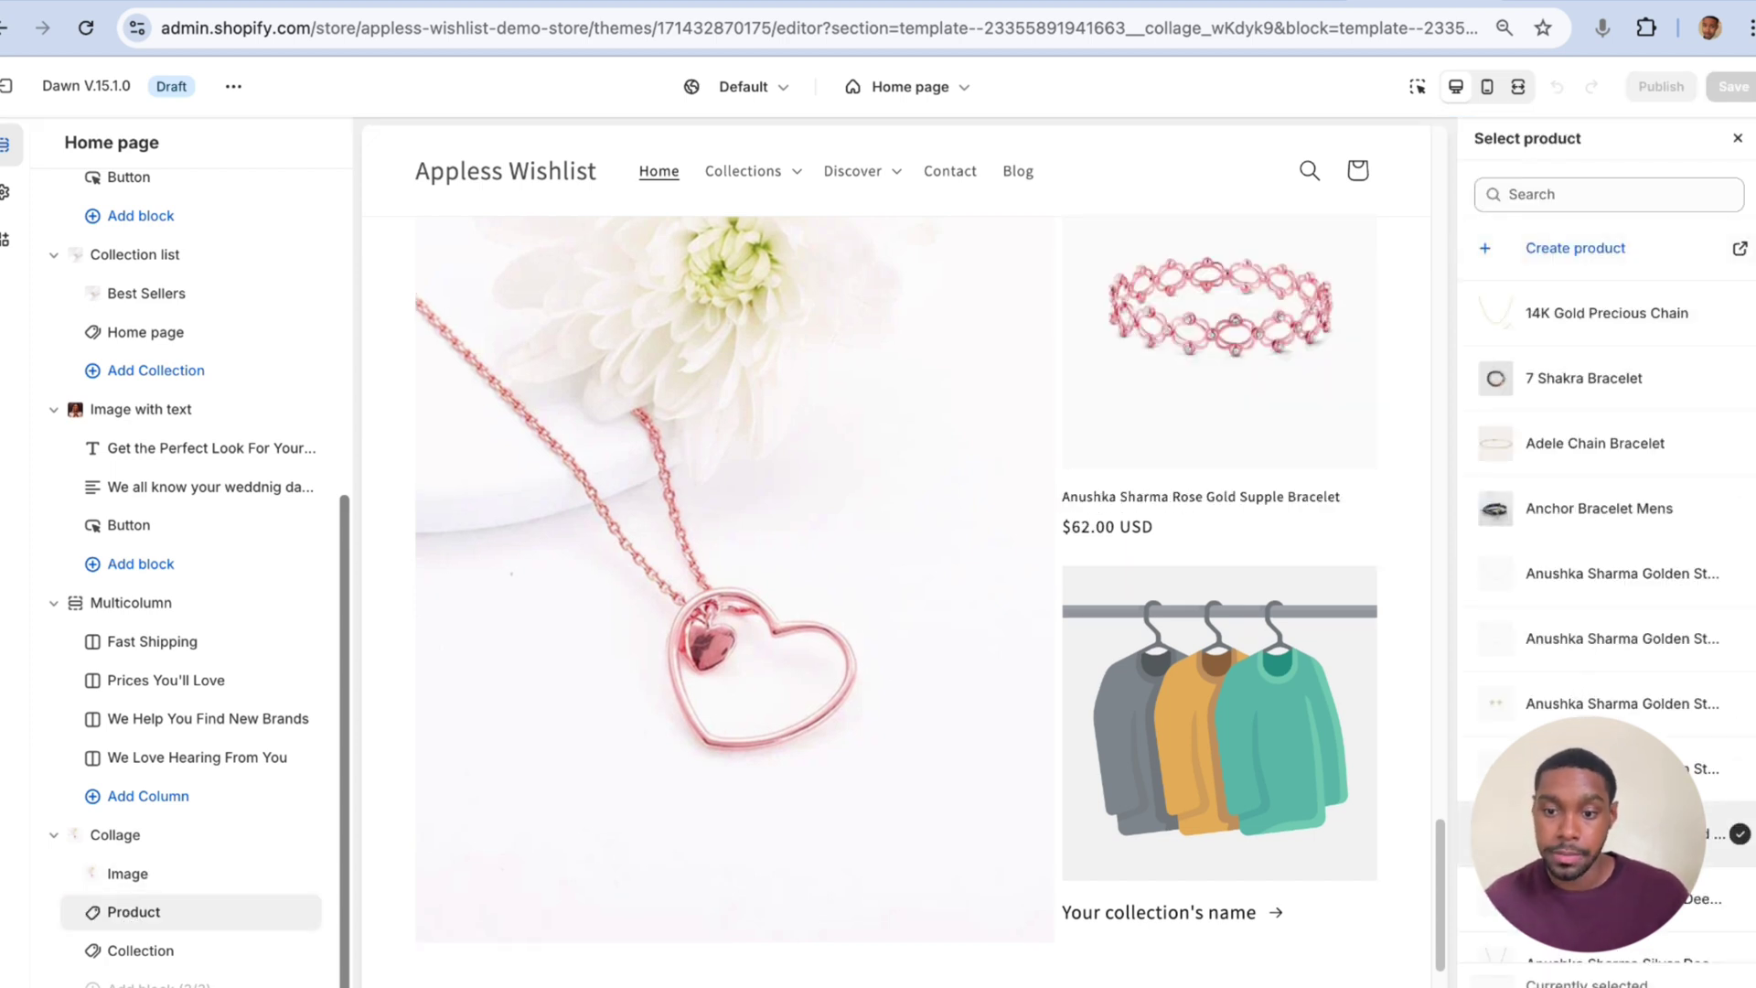
# Set the Collection block to the Love in Paris collection
pyautogui.click(208, 949)
pyautogui.click(1686, 220)
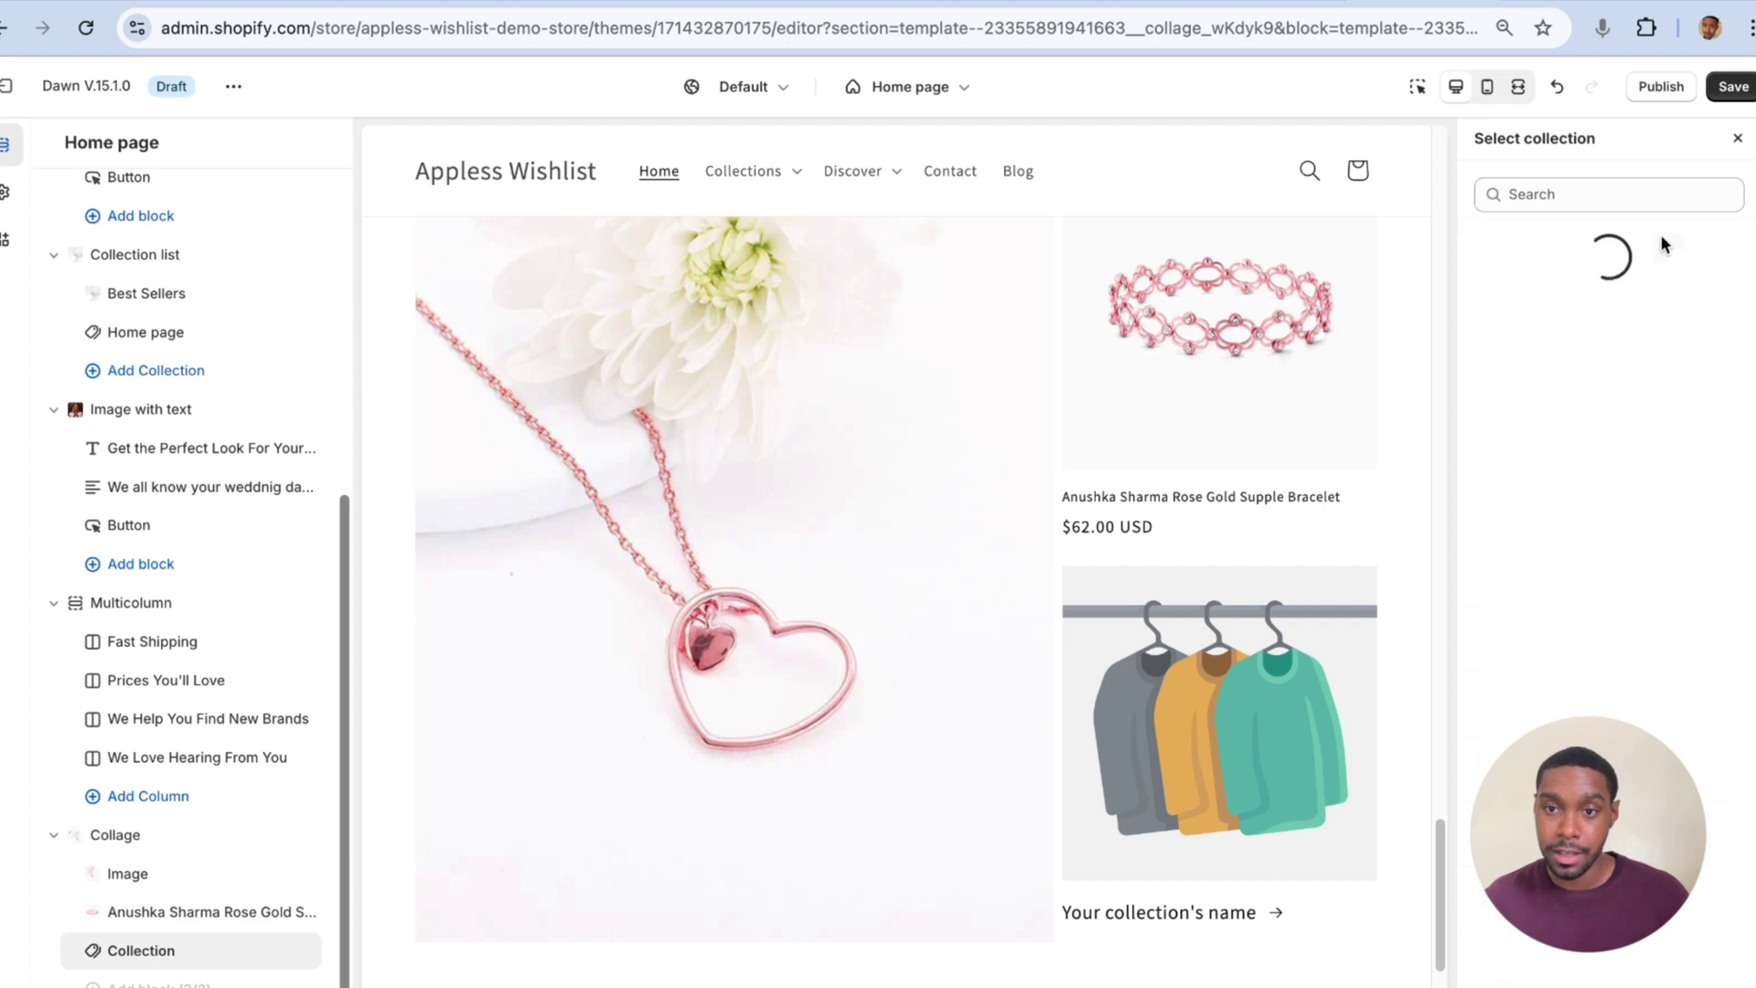
pyautogui.write('love in paris')
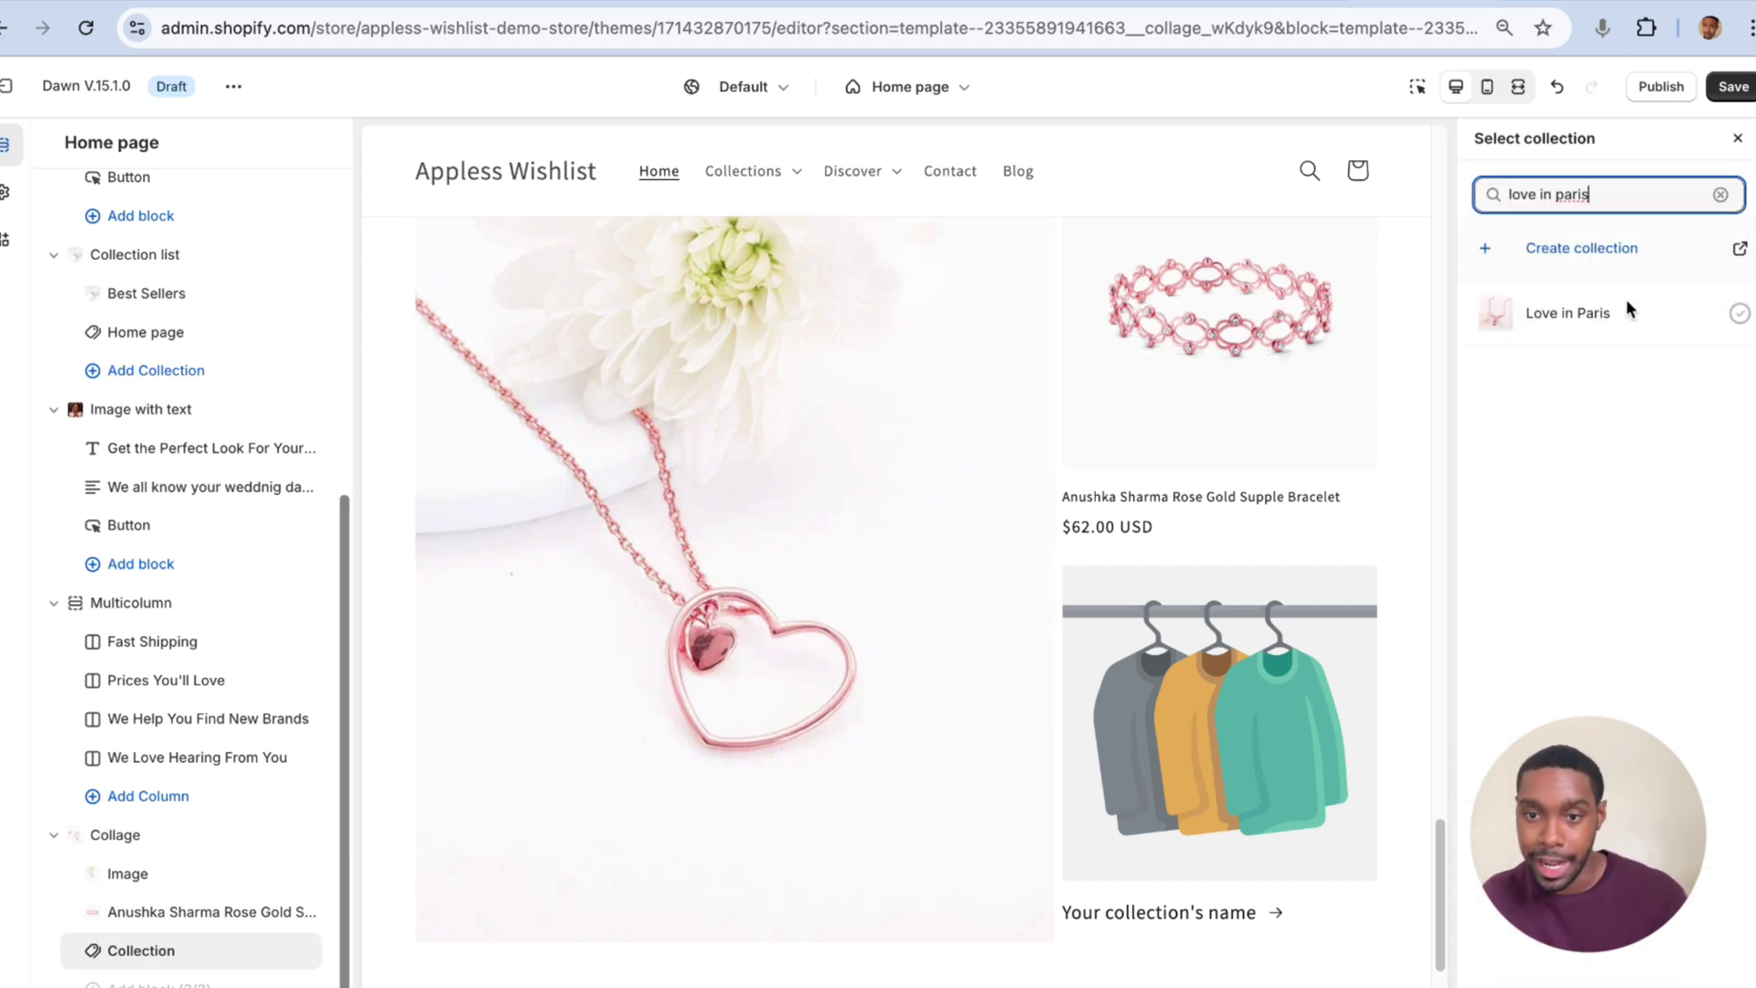
pyautogui.click(1623, 307)
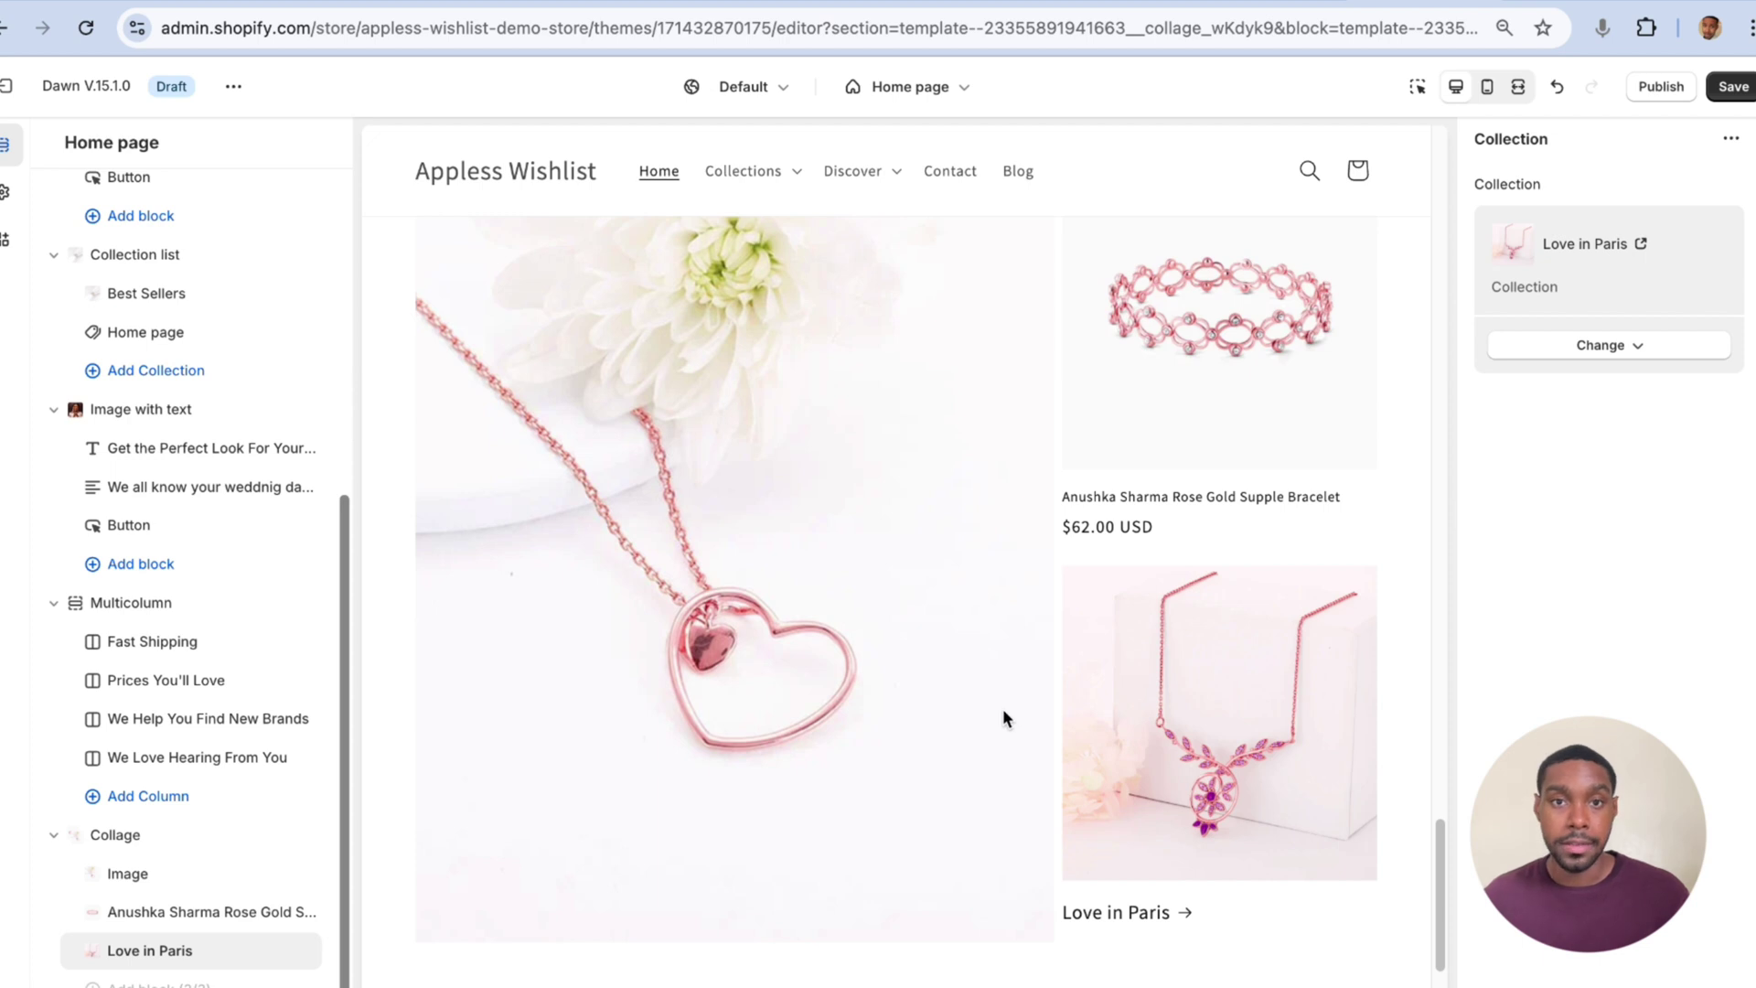
# Save the home page changes and close the collage.liquid file tab
pyautogui.click(1737, 86)
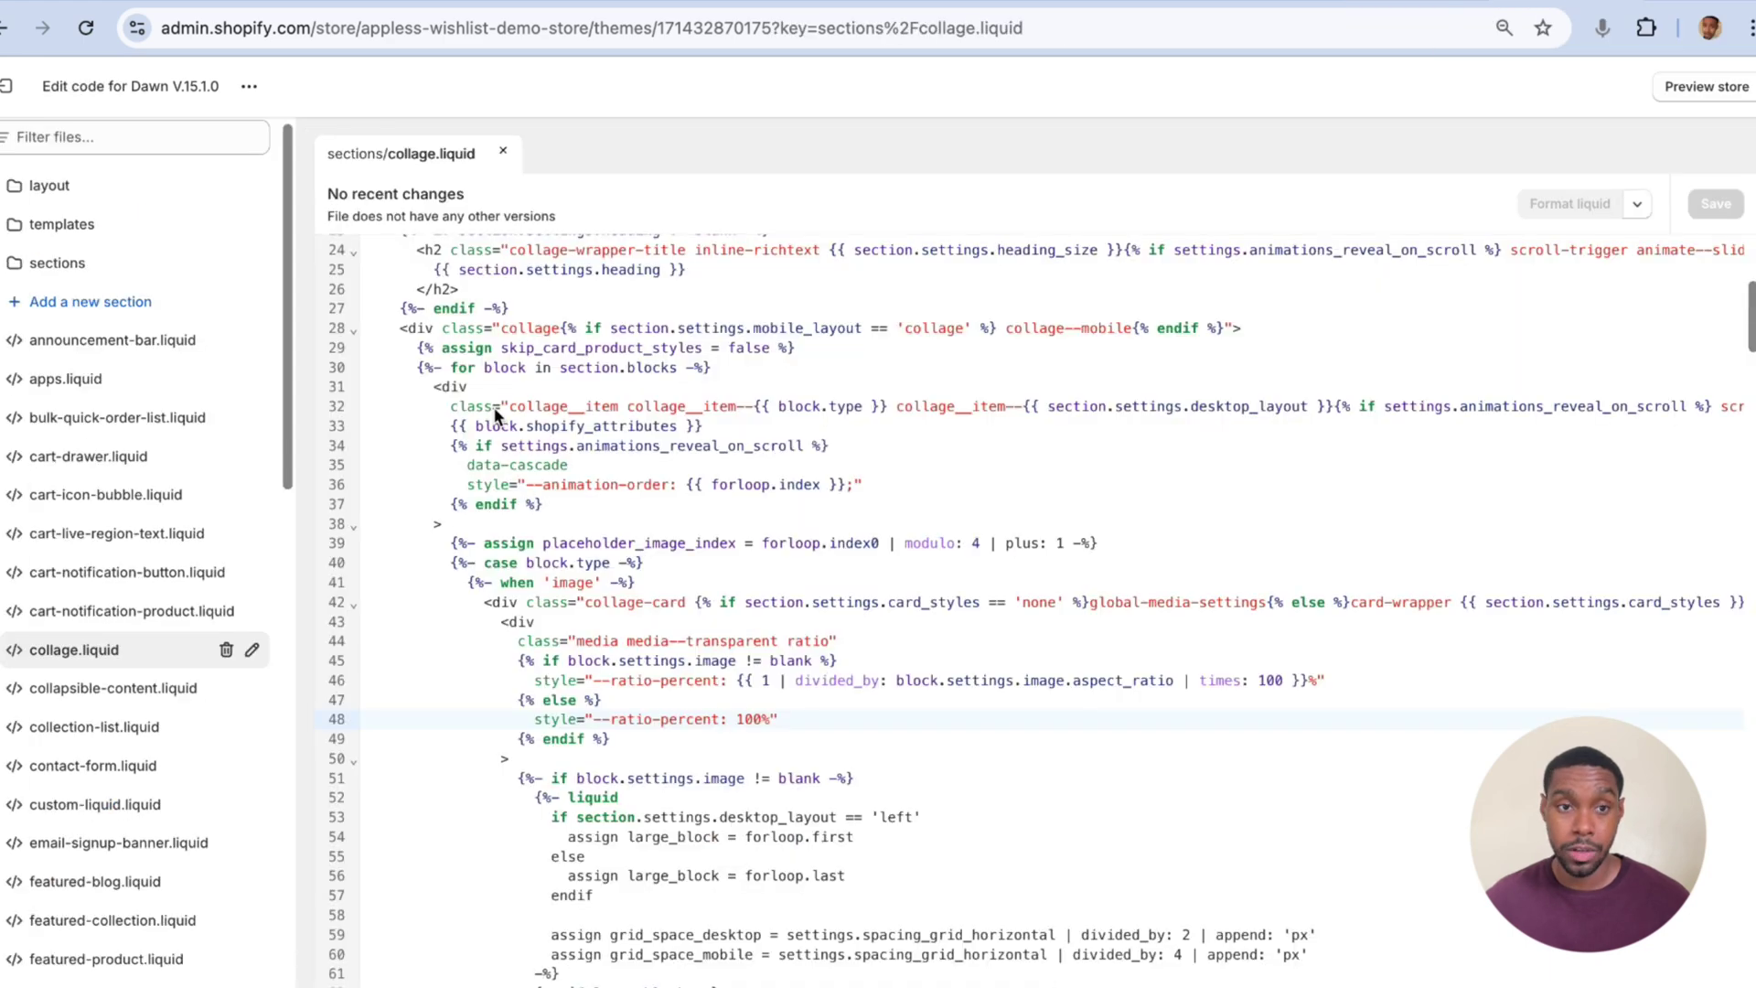
pyautogui.click(502, 152)
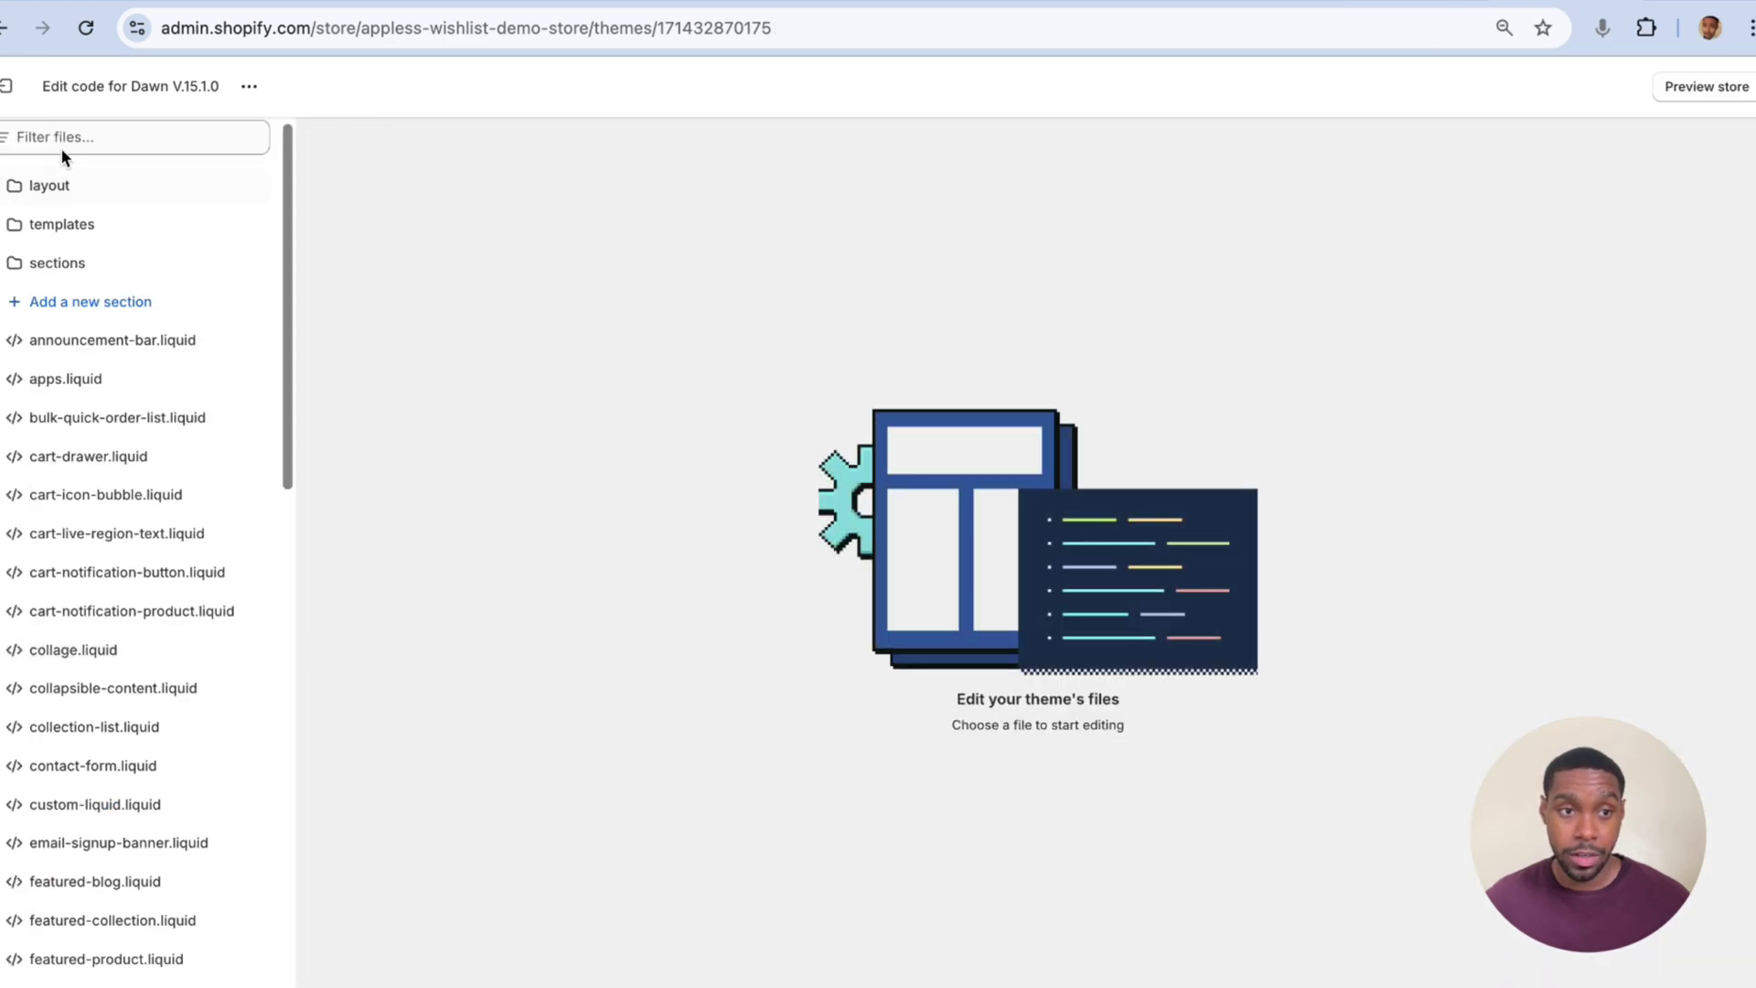
pyautogui.click(22, 100)
pyautogui.scroll(-5, 1222, 776)
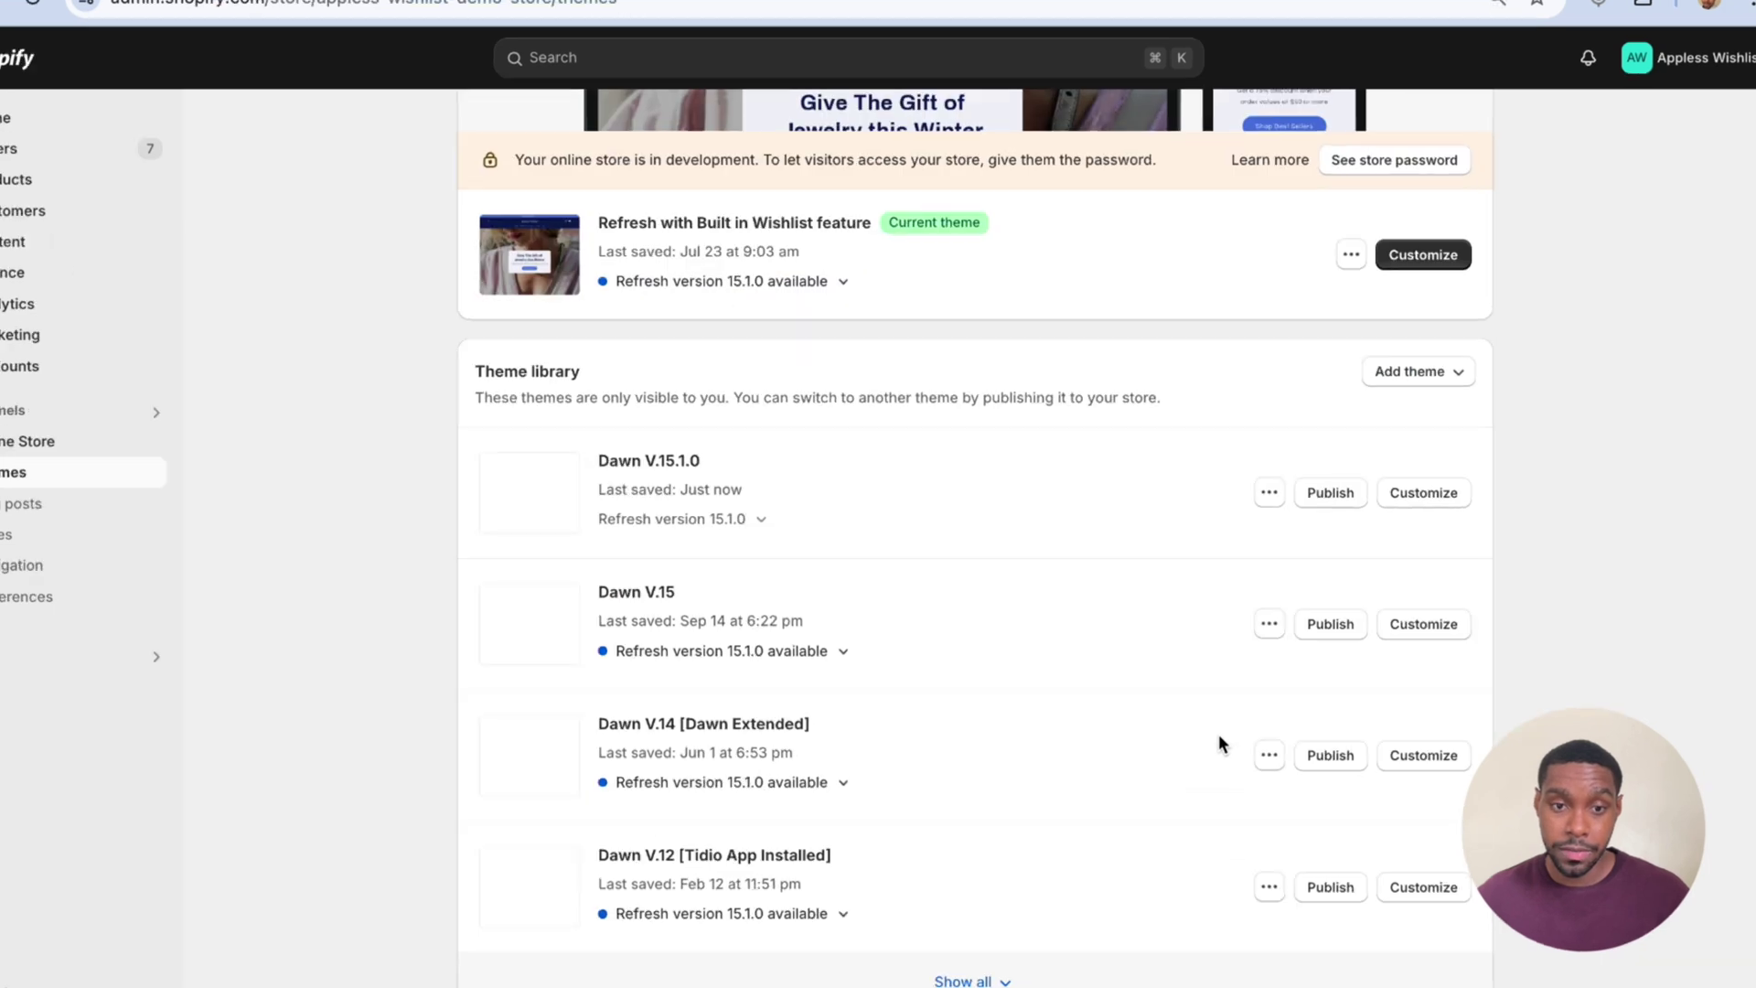
pyautogui.click(1061, 282)
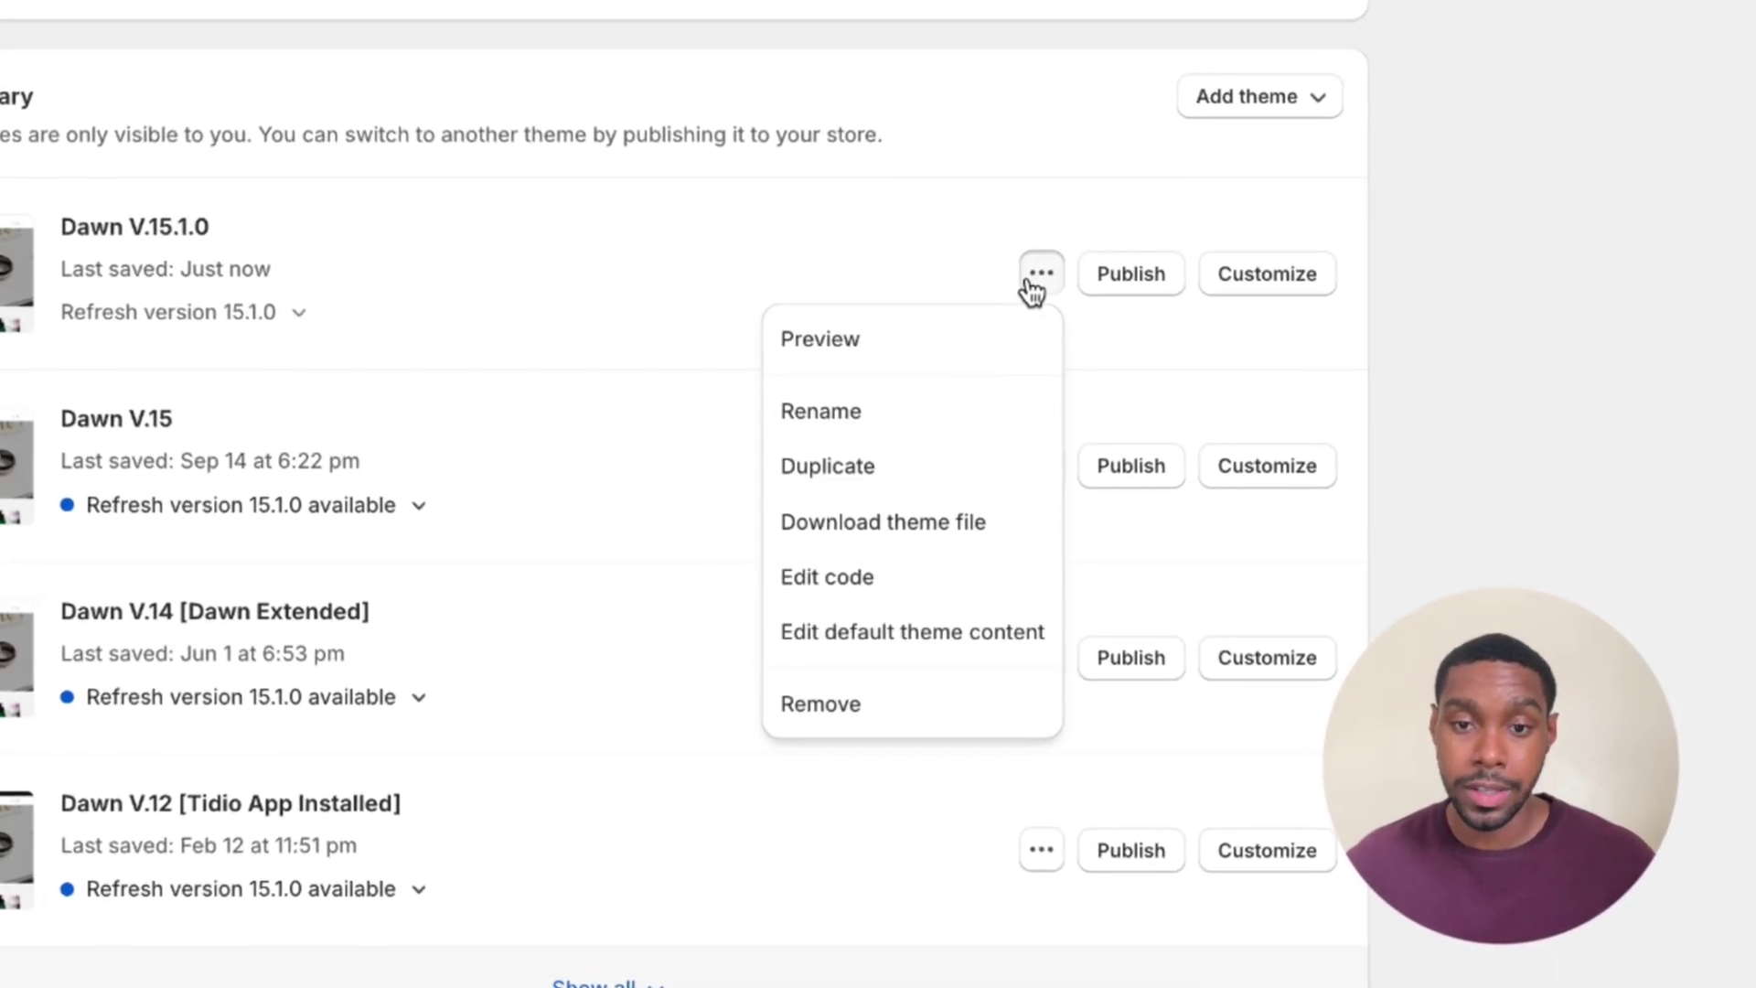
pyautogui.click(835, 582)
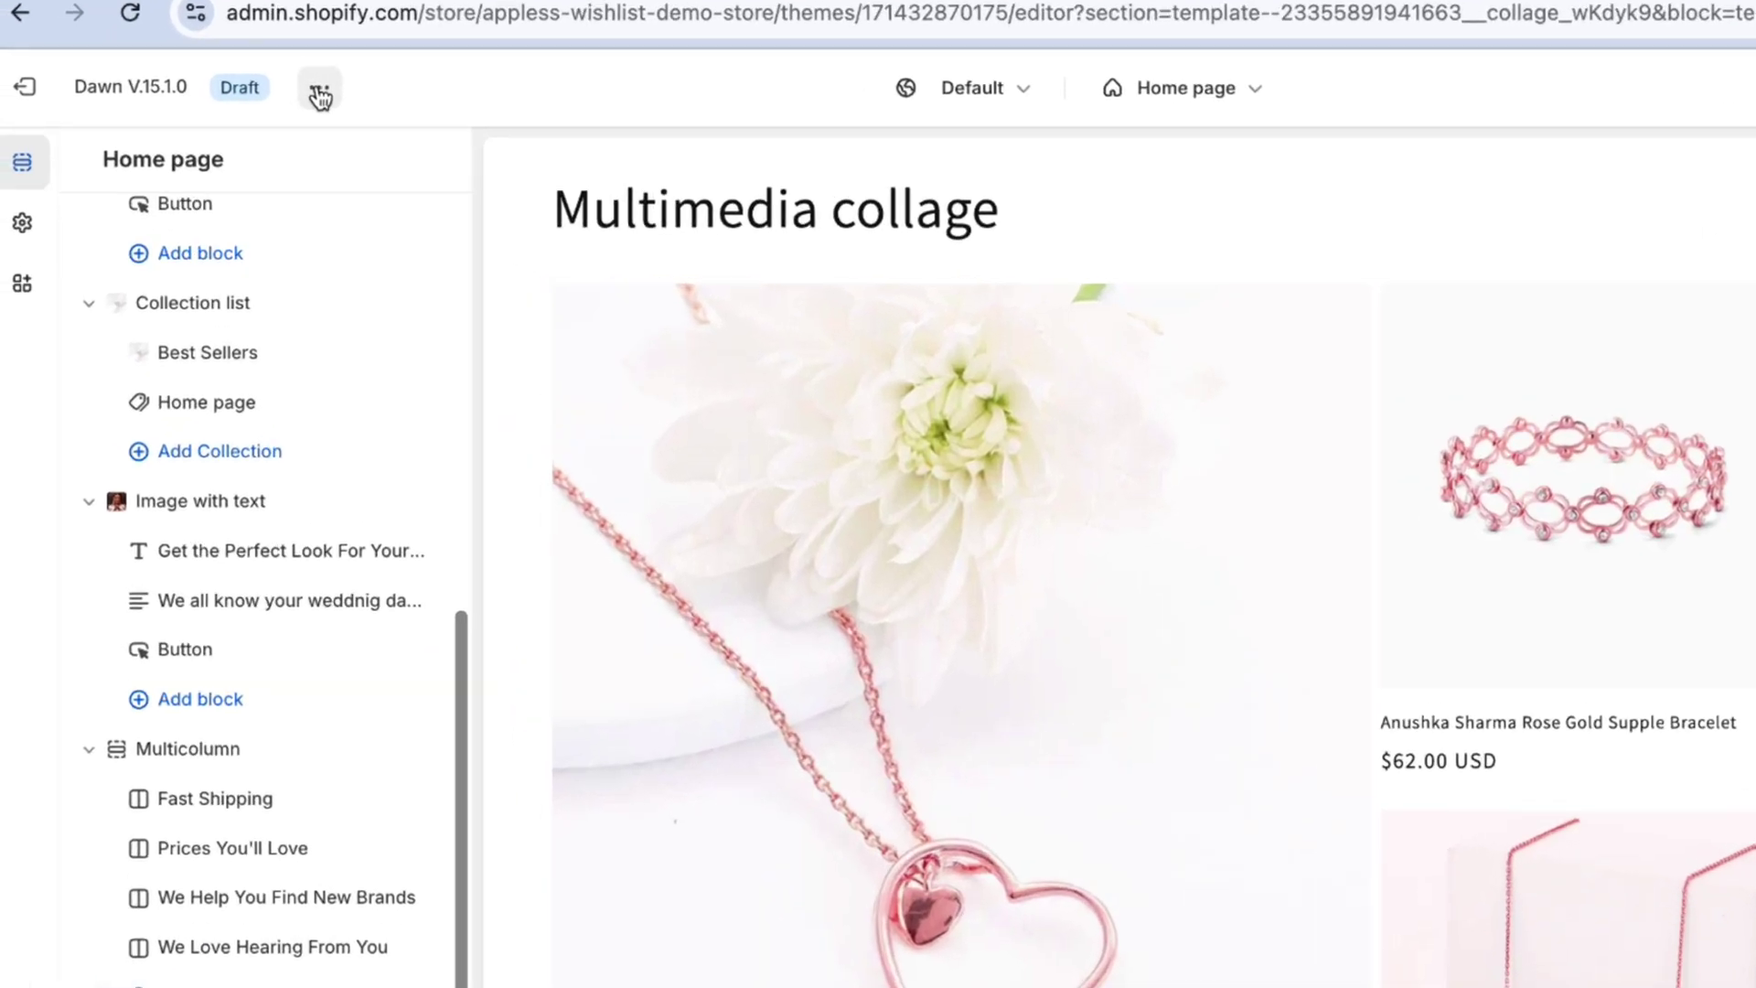
pyautogui.click(234, 91)
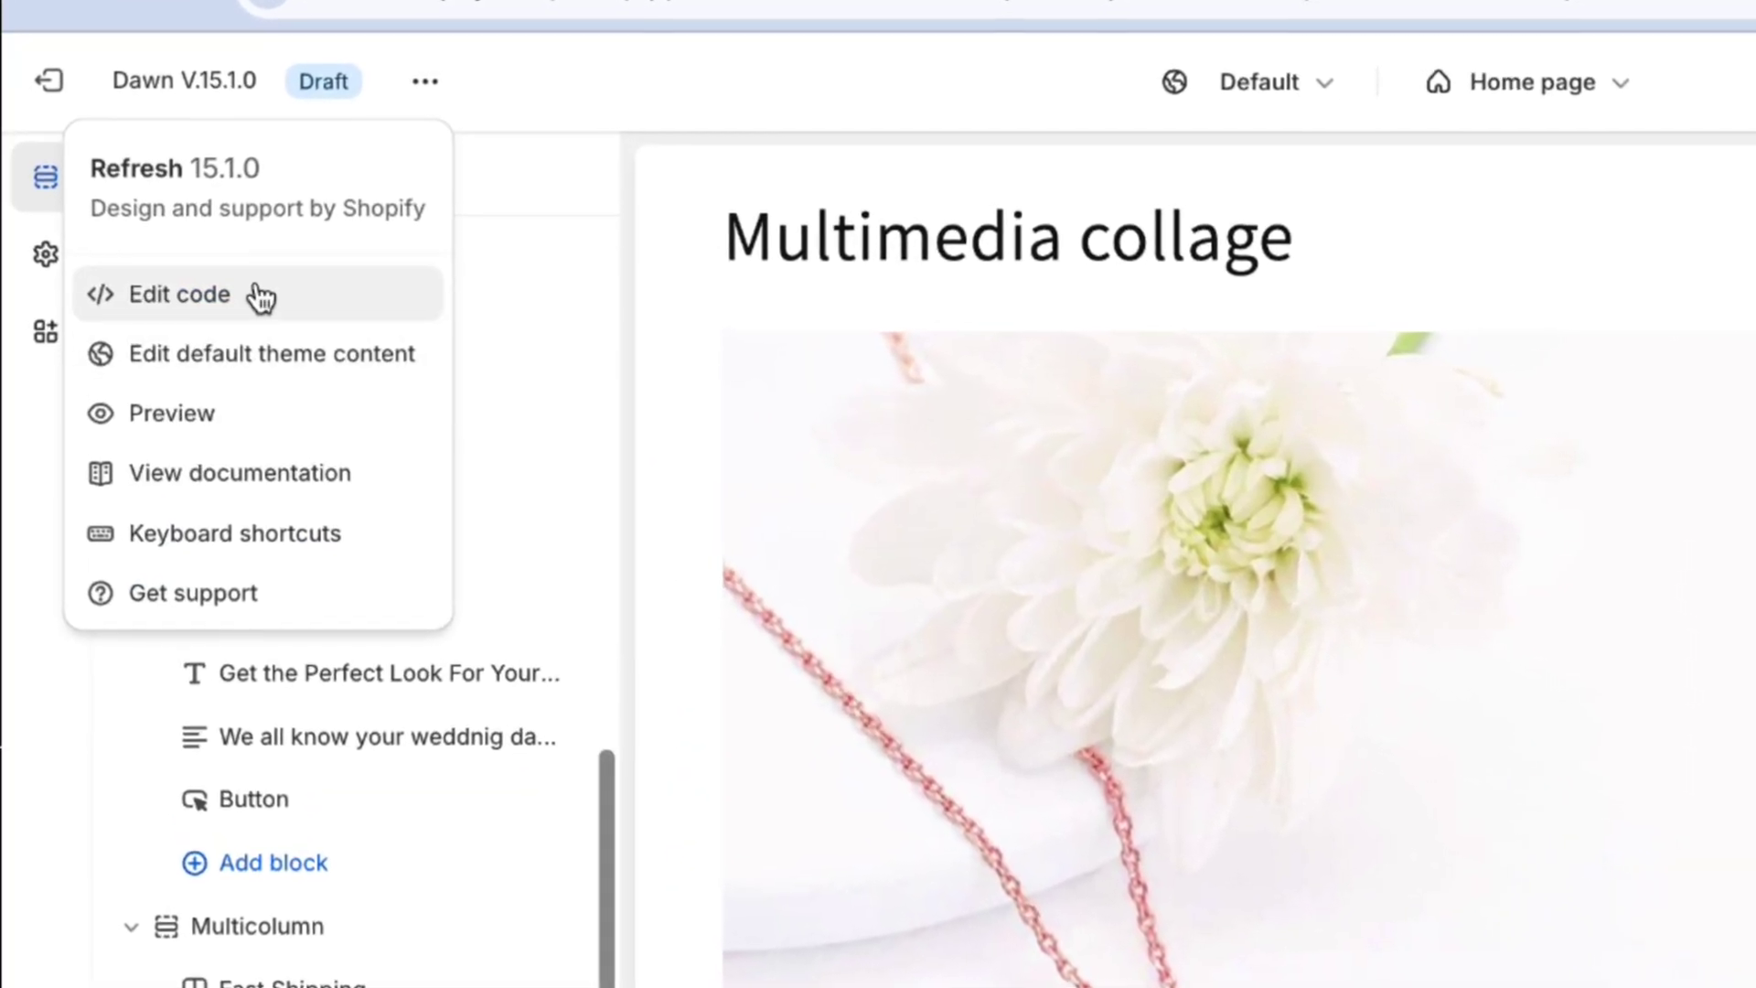
pyautogui.click(257, 296)
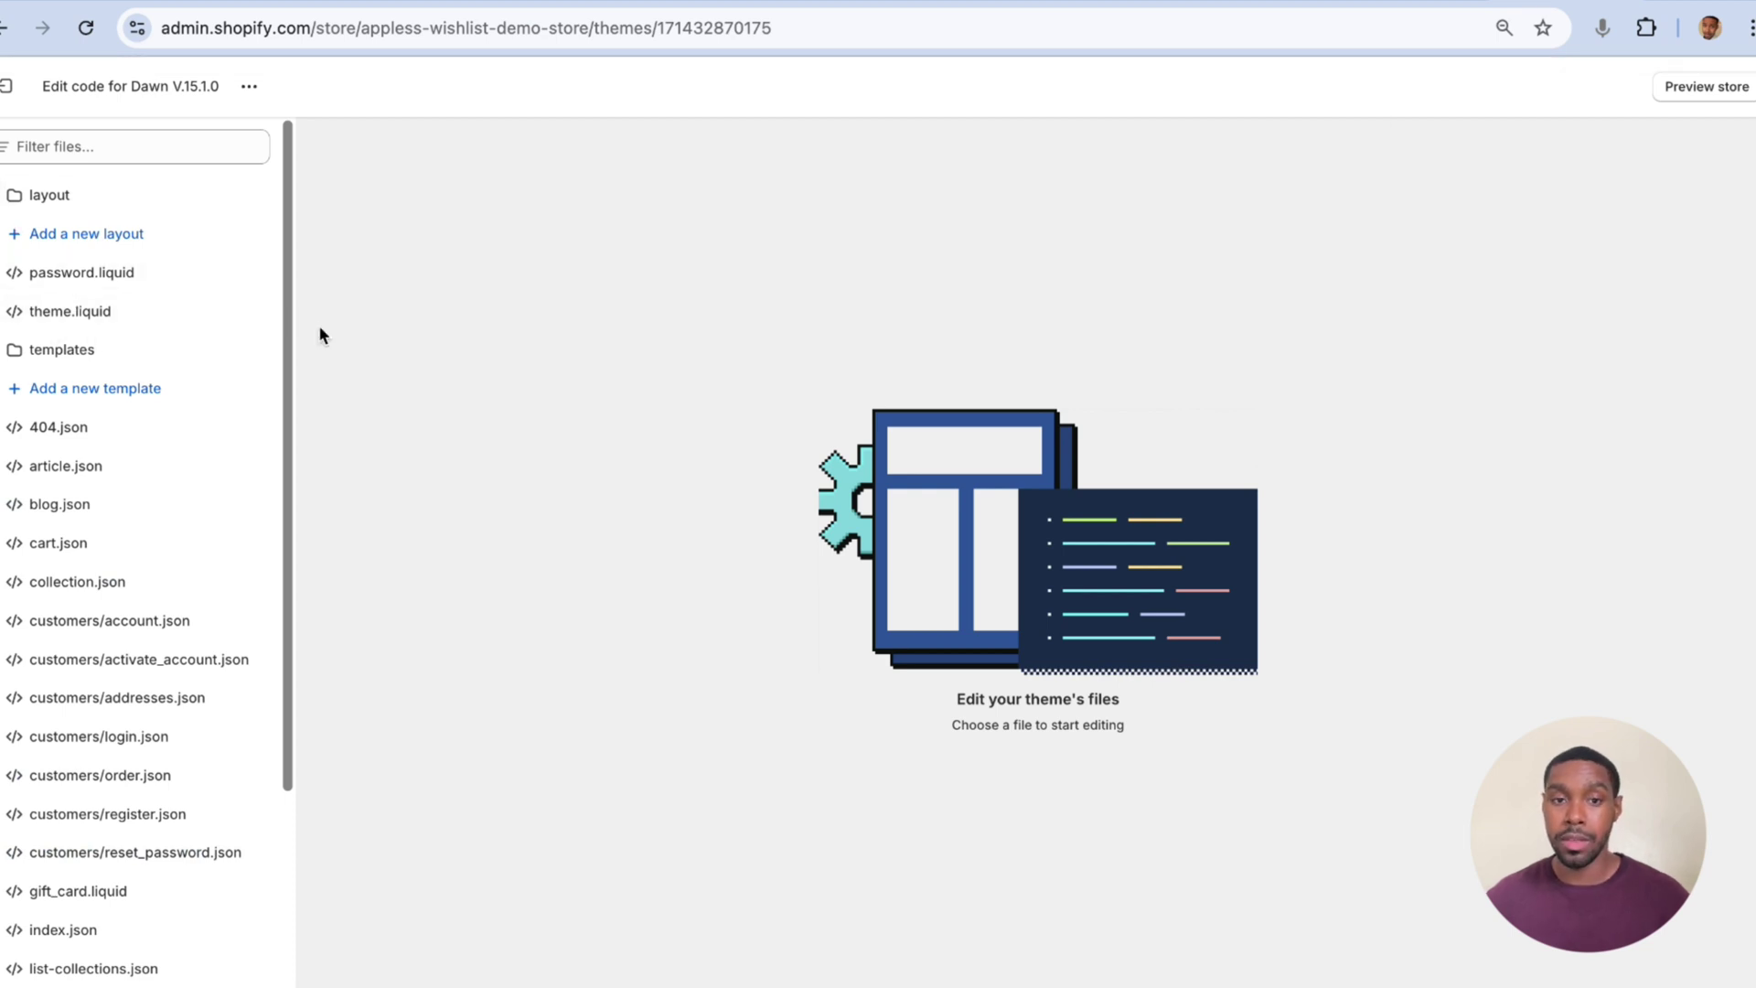
# Collapse layout and templates, expand sections, and open collage.liquid
pyautogui.click(3, 198)
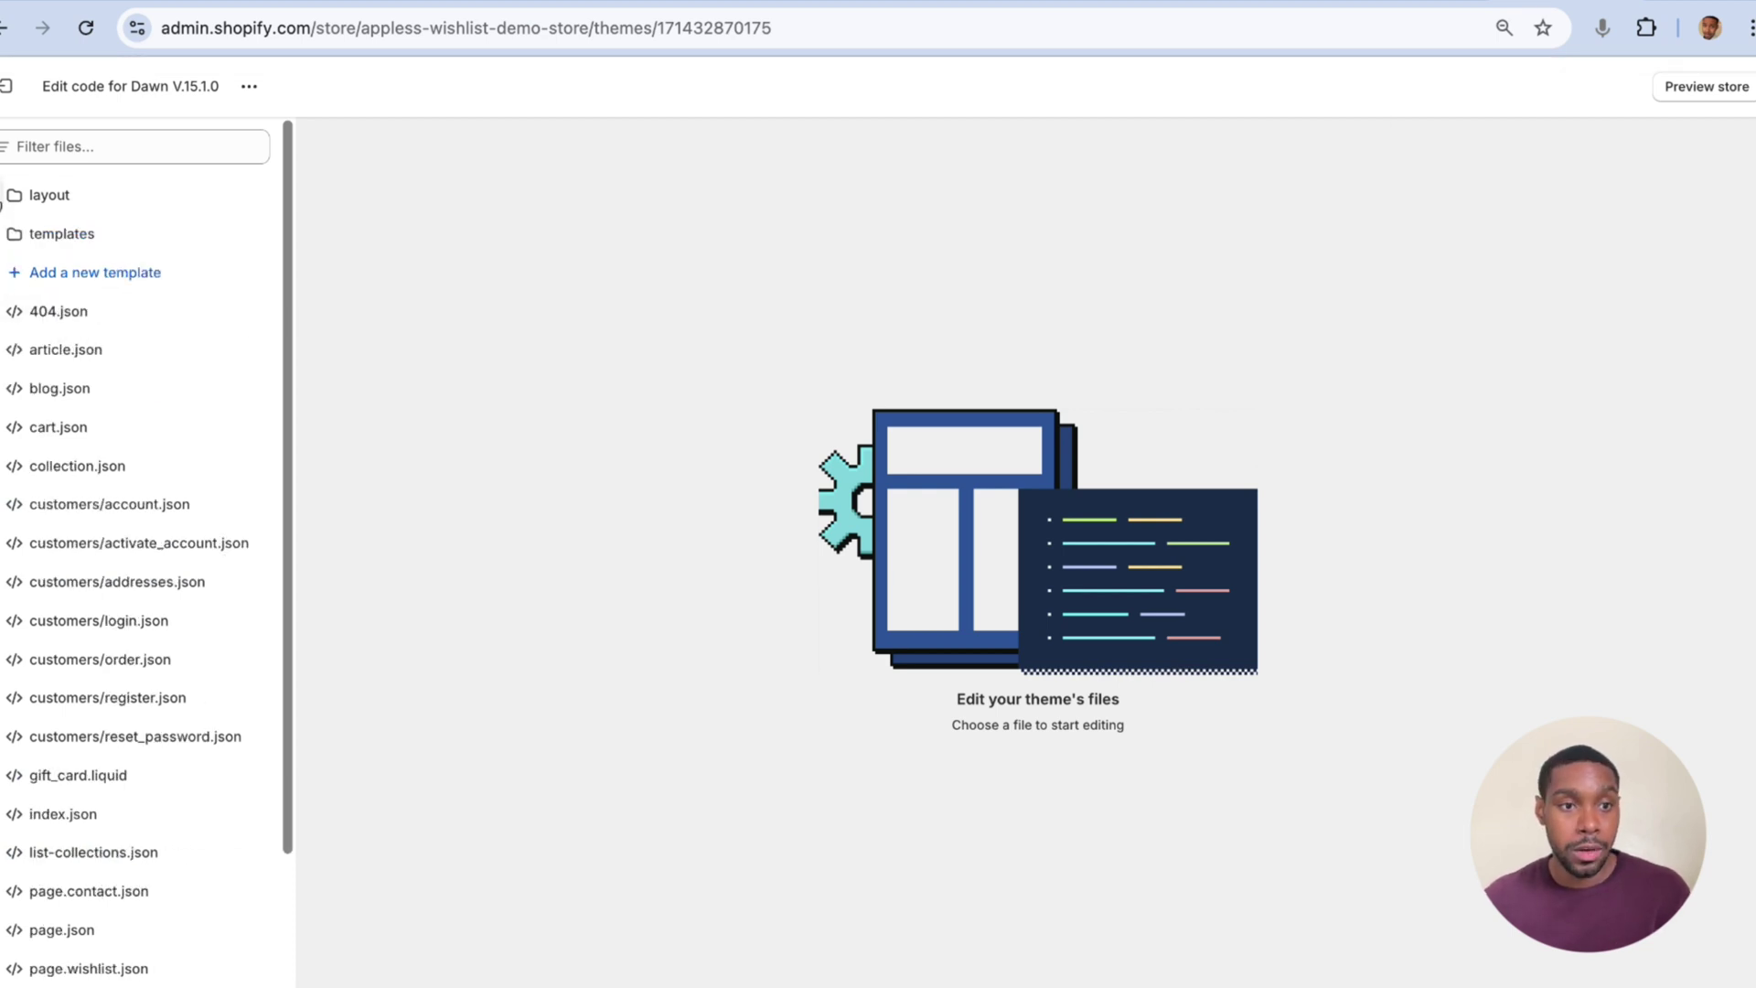
pyautogui.click(3, 235)
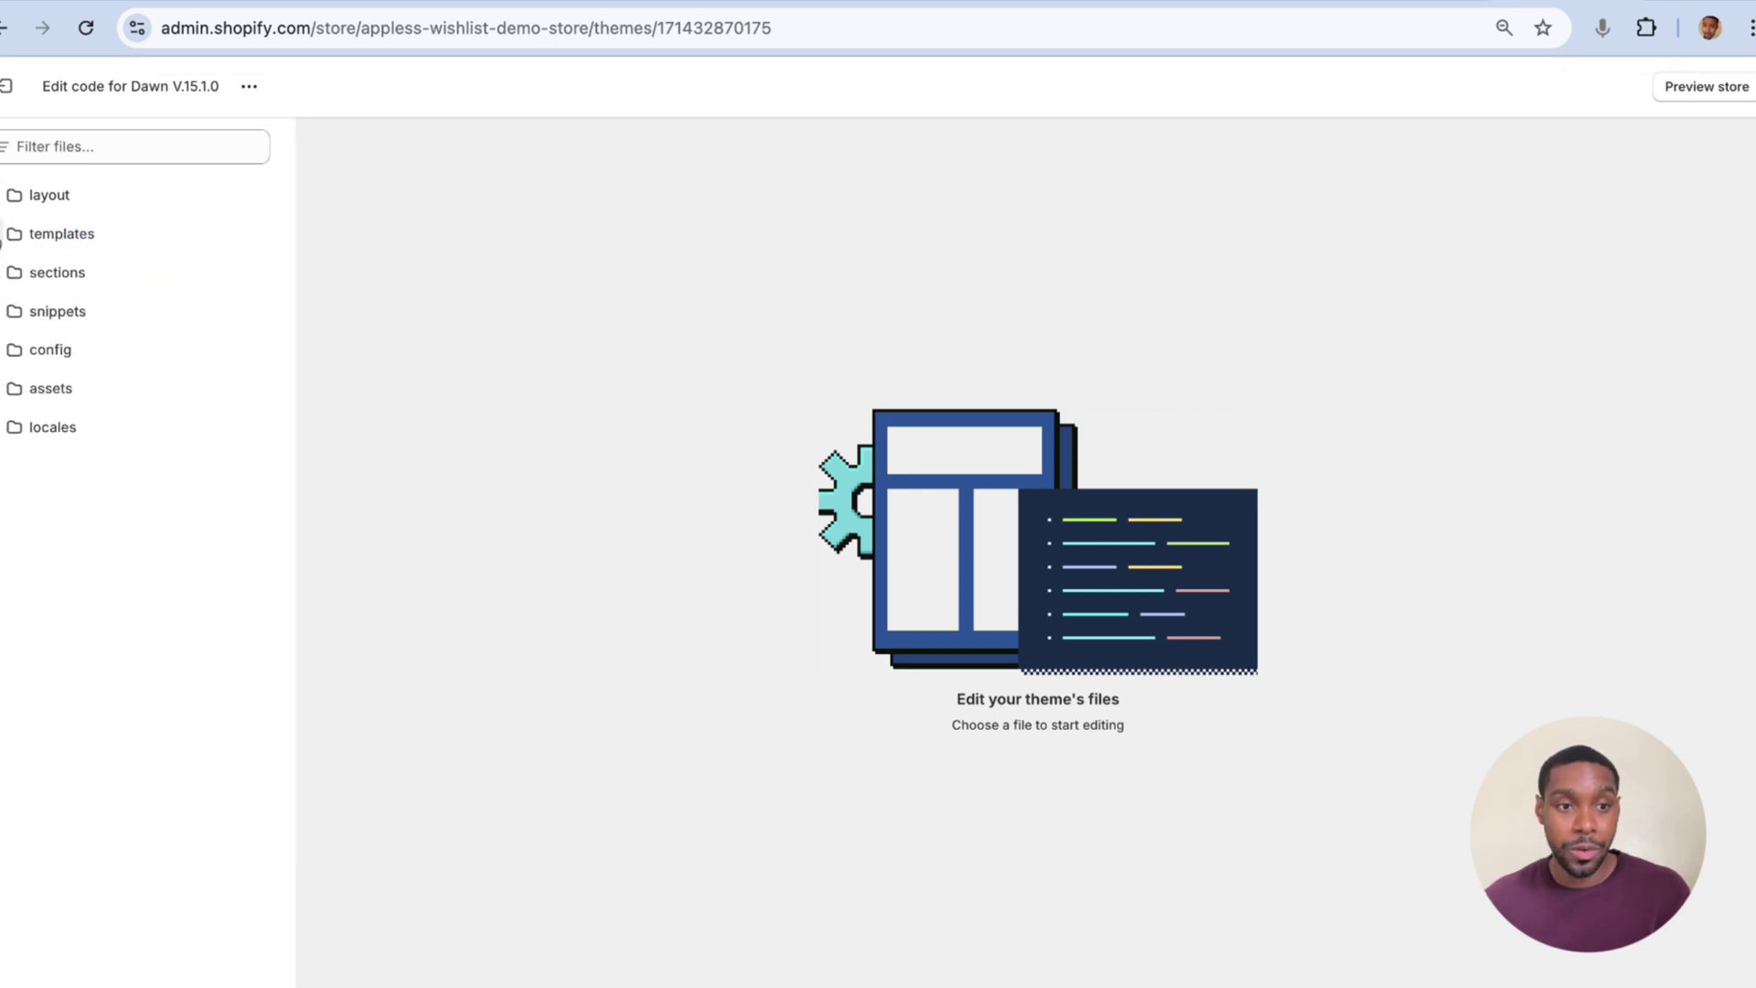
pyautogui.click(2, 272)
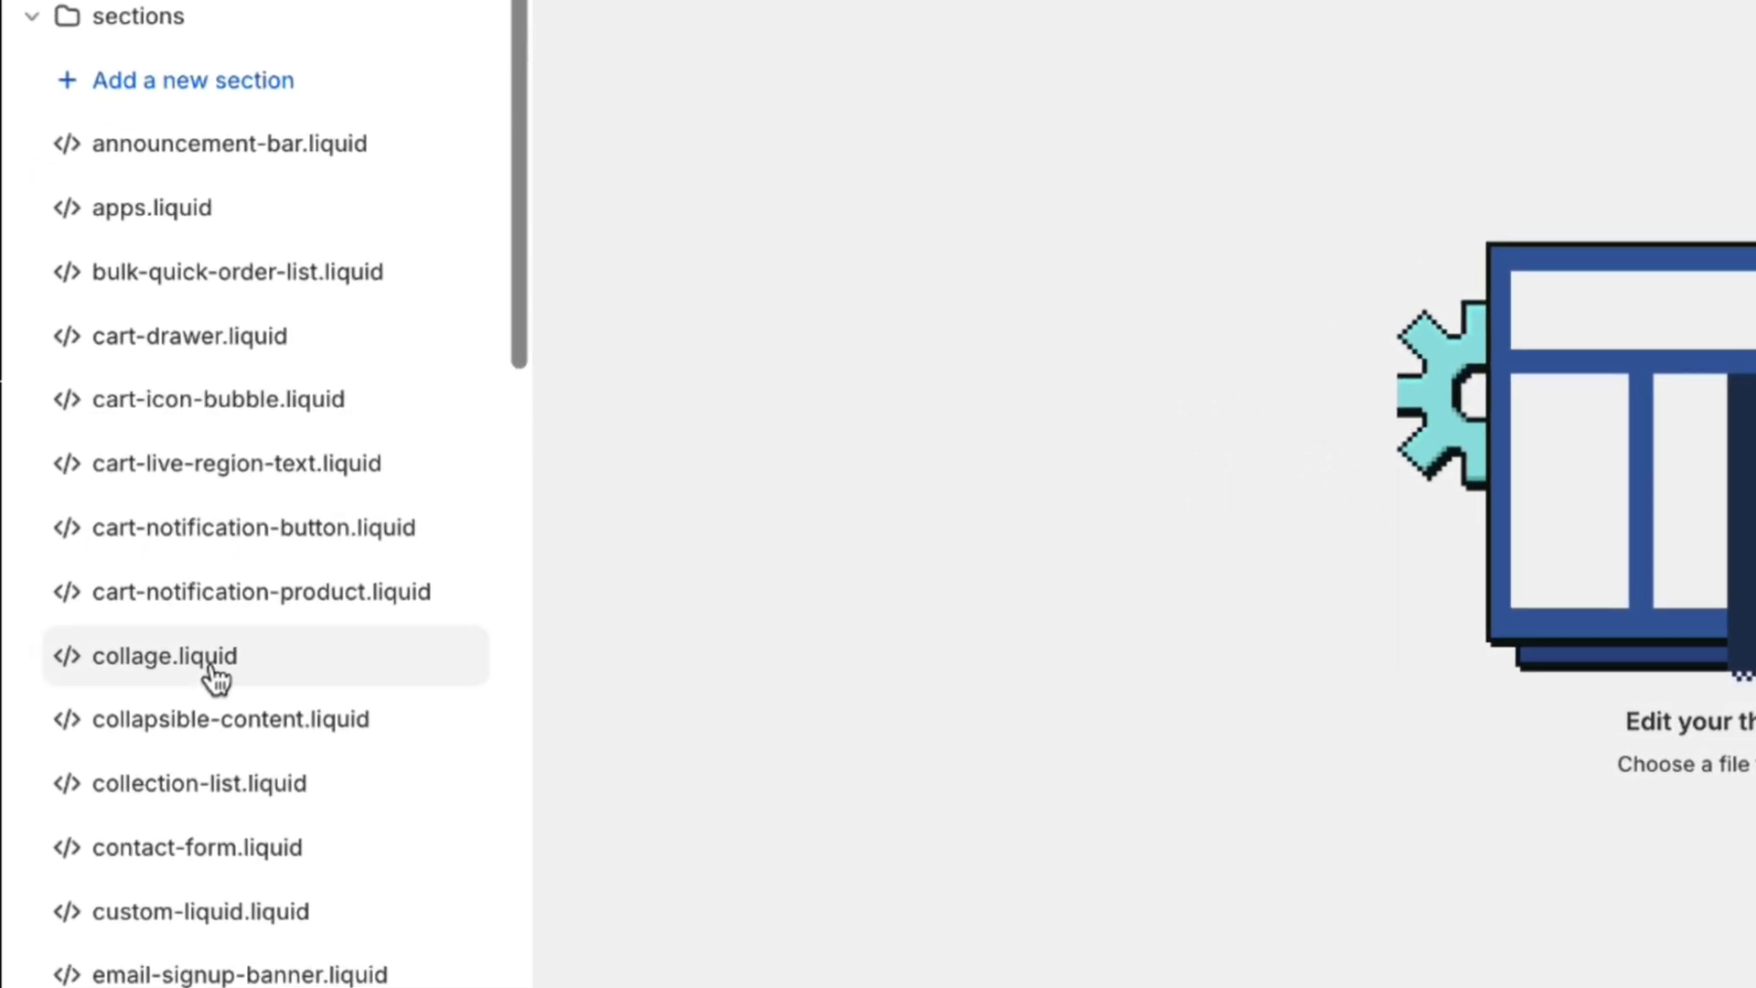
pyautogui.click(215, 668)
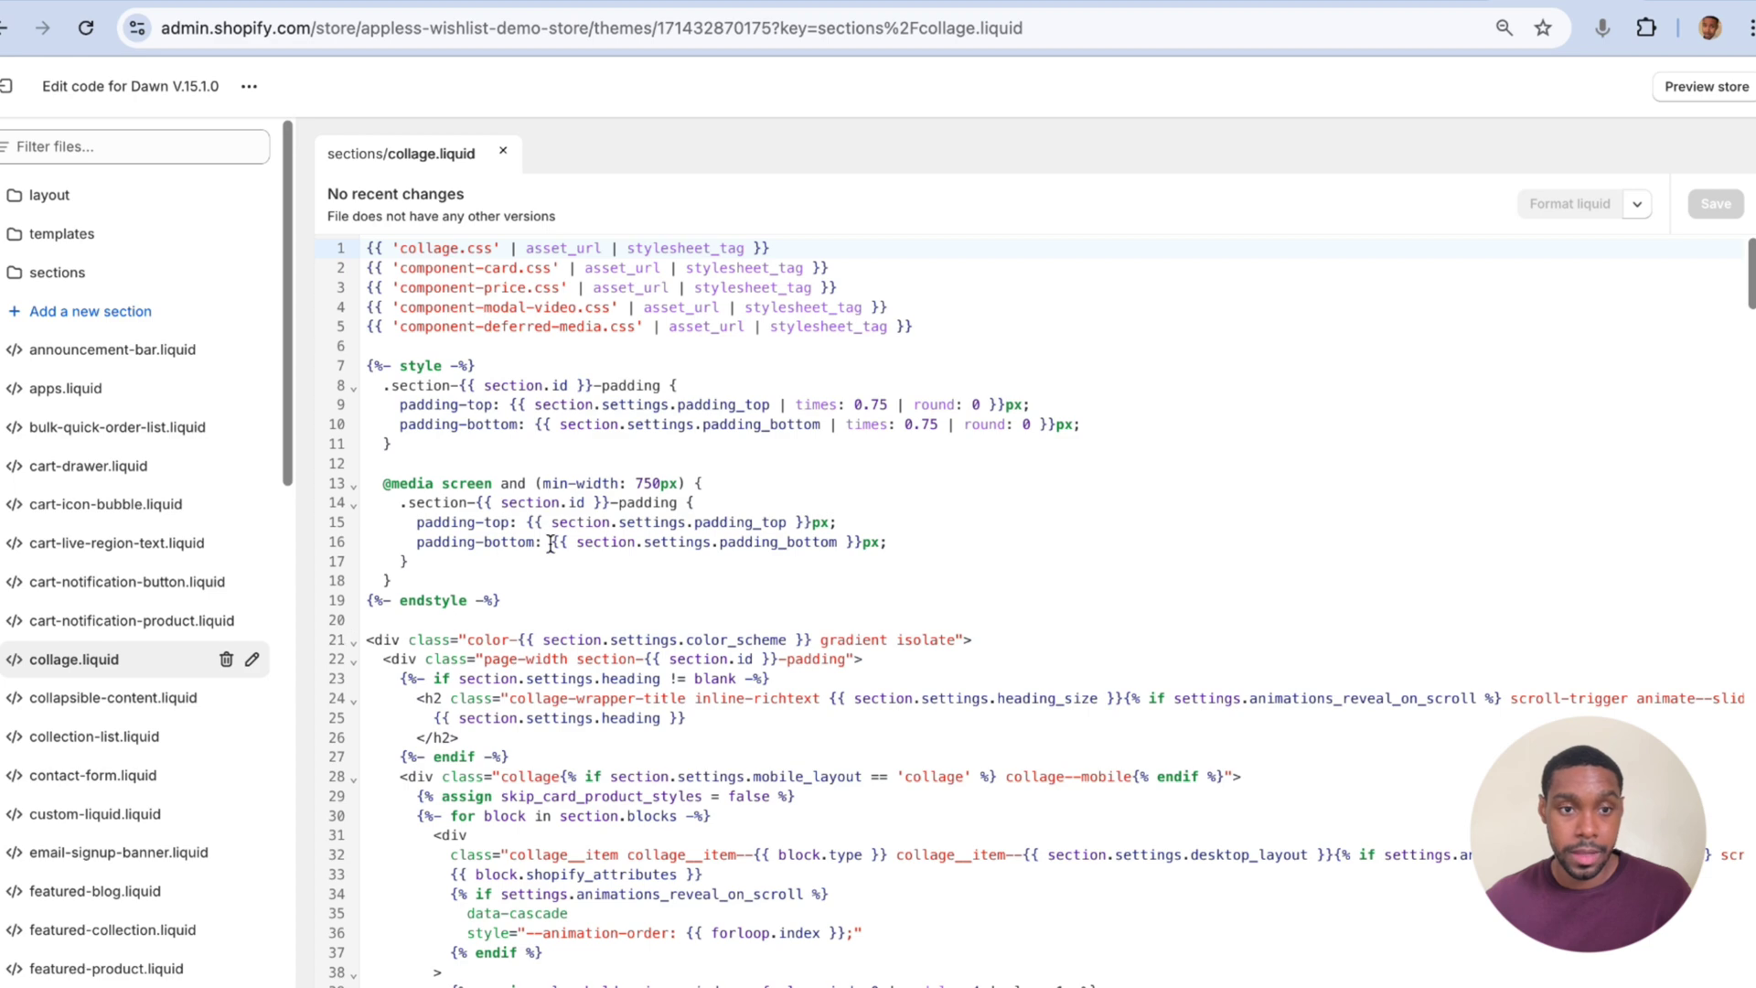
# Scroll to the block loop and select the case block.type and {%- when 'image' -%} lines
pyautogui.scroll(-20, 643, 591)
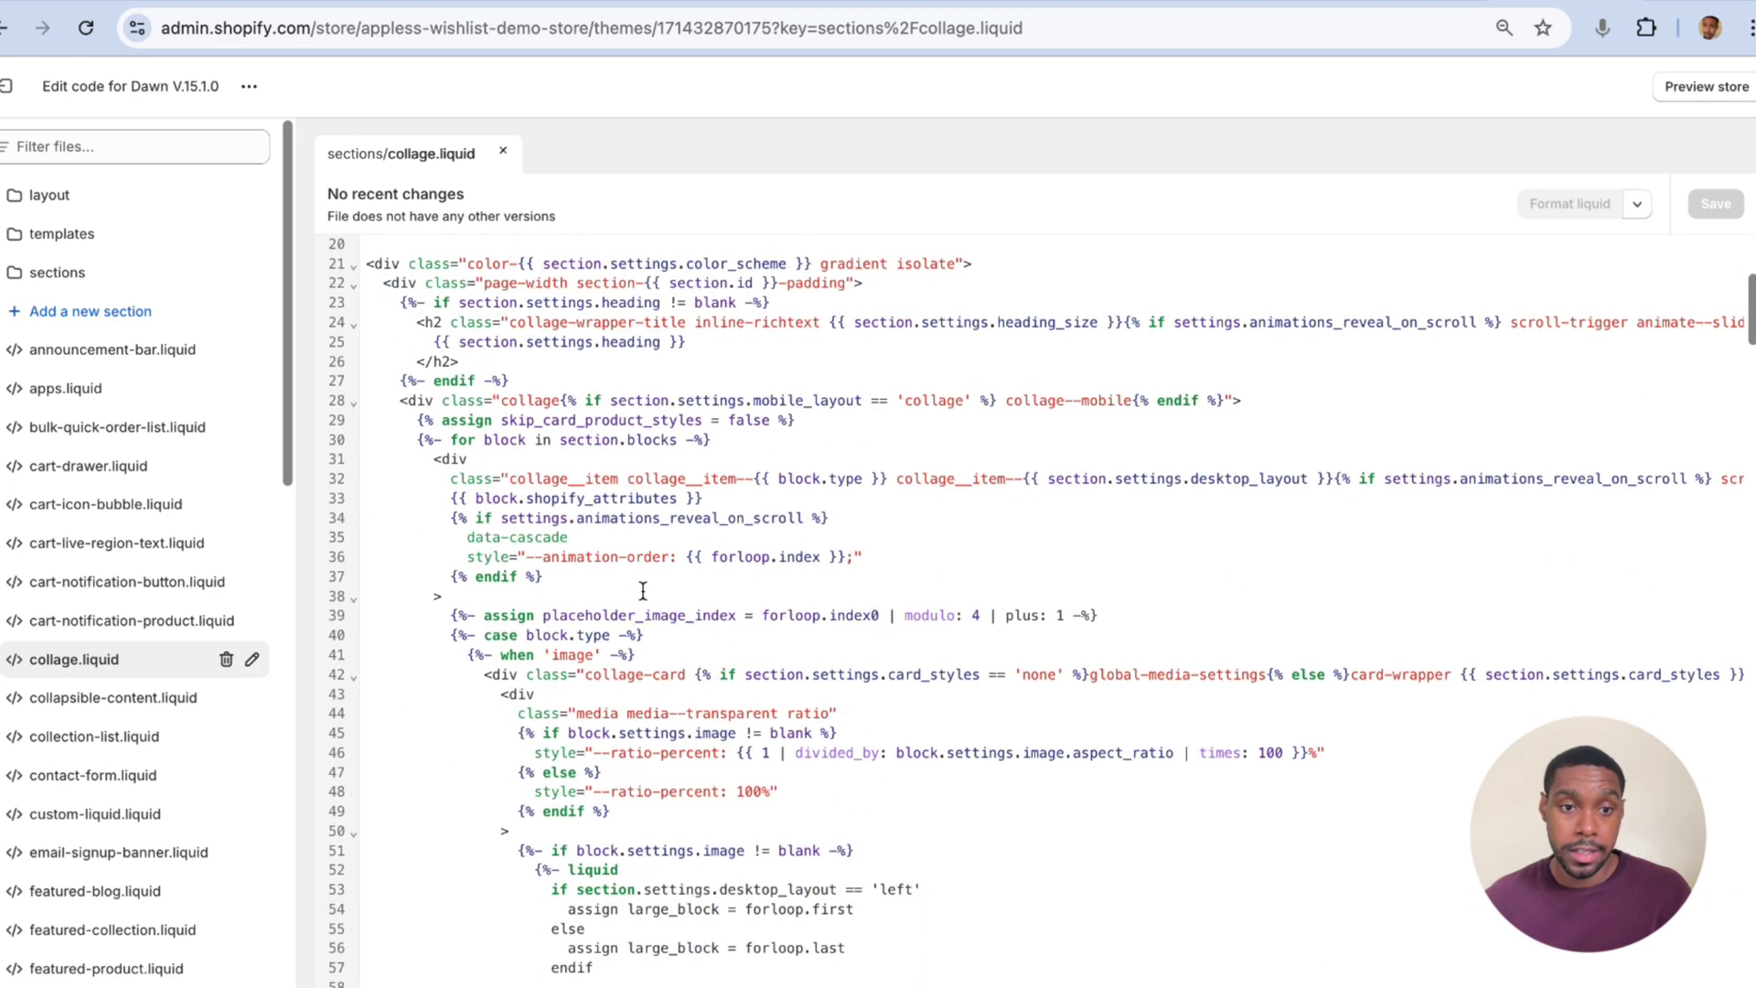
pyautogui.scroll(-20, 644, 591)
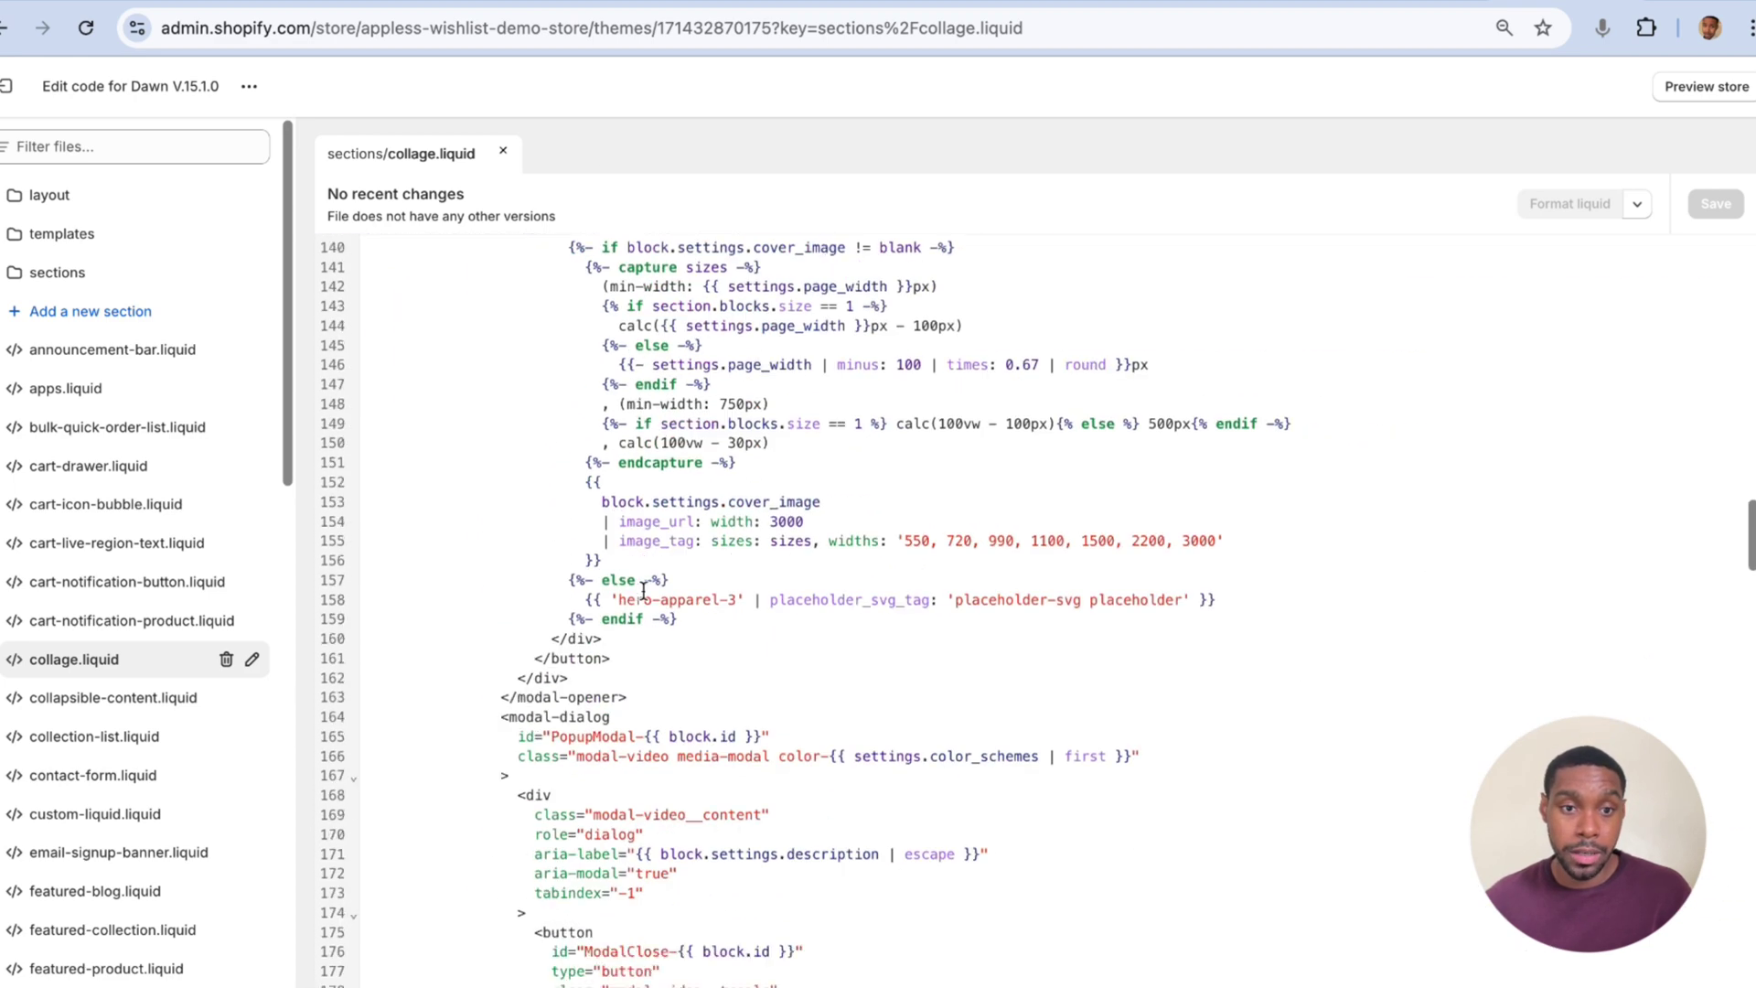
pyautogui.scroll(20, 645, 592)
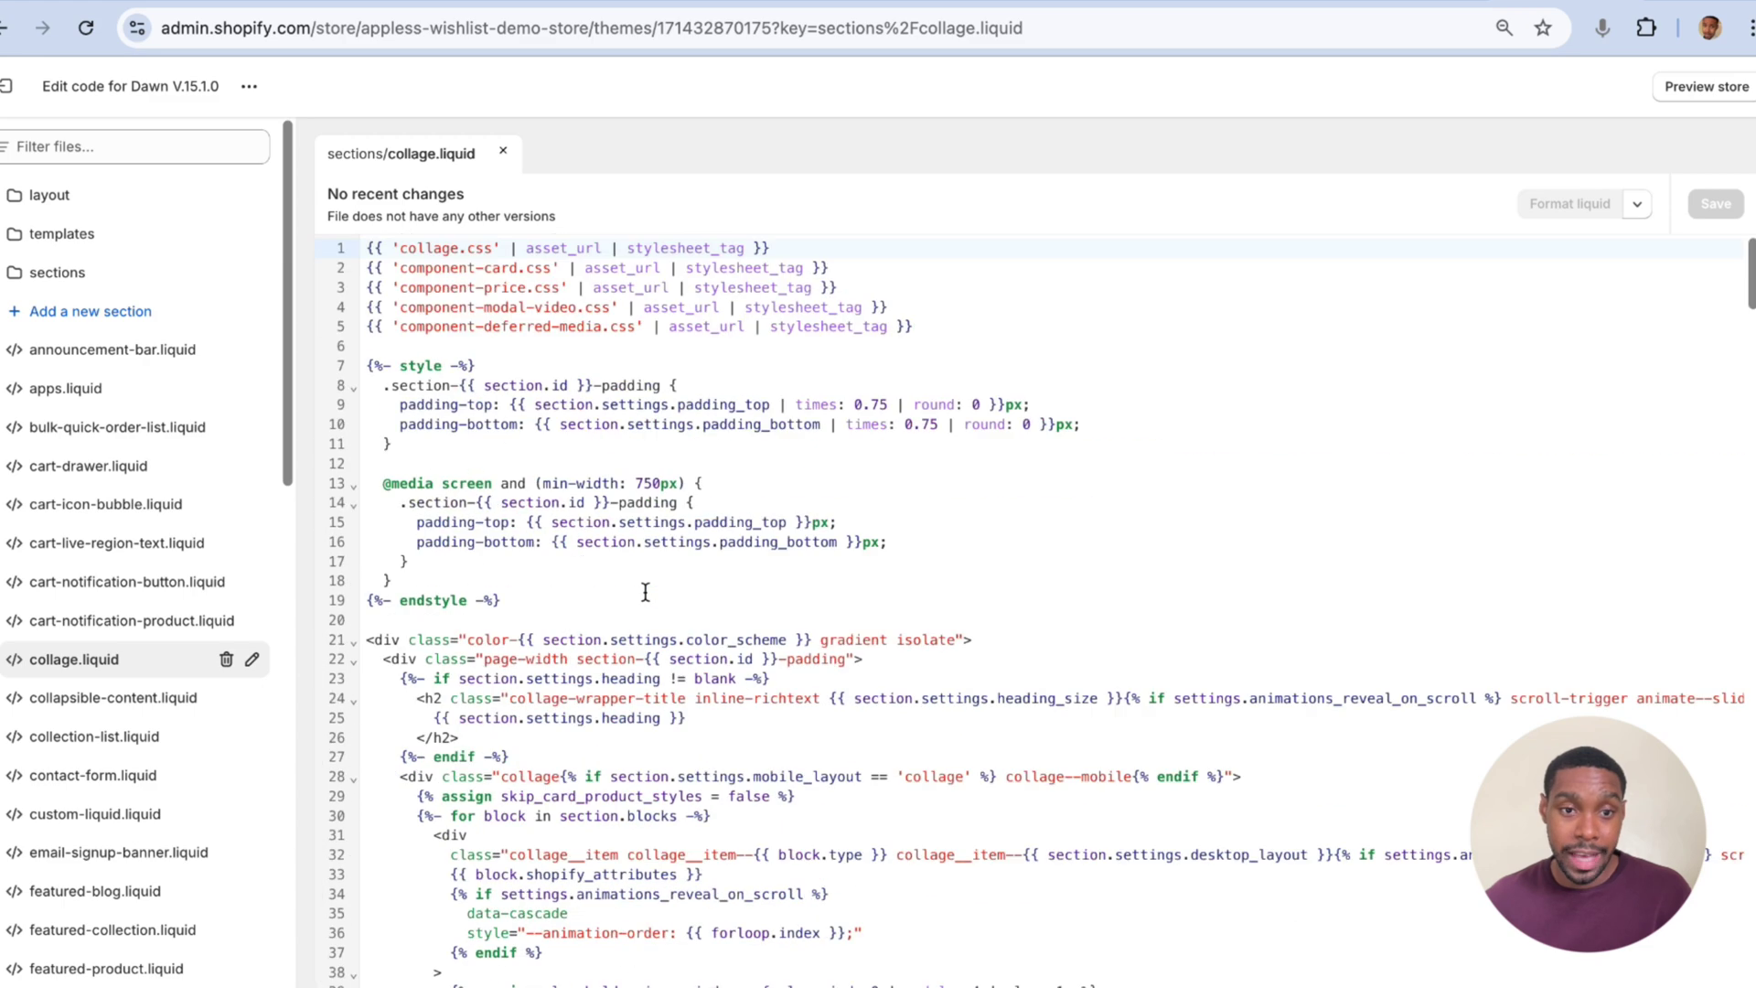
pyautogui.scroll(-4, 645, 591)
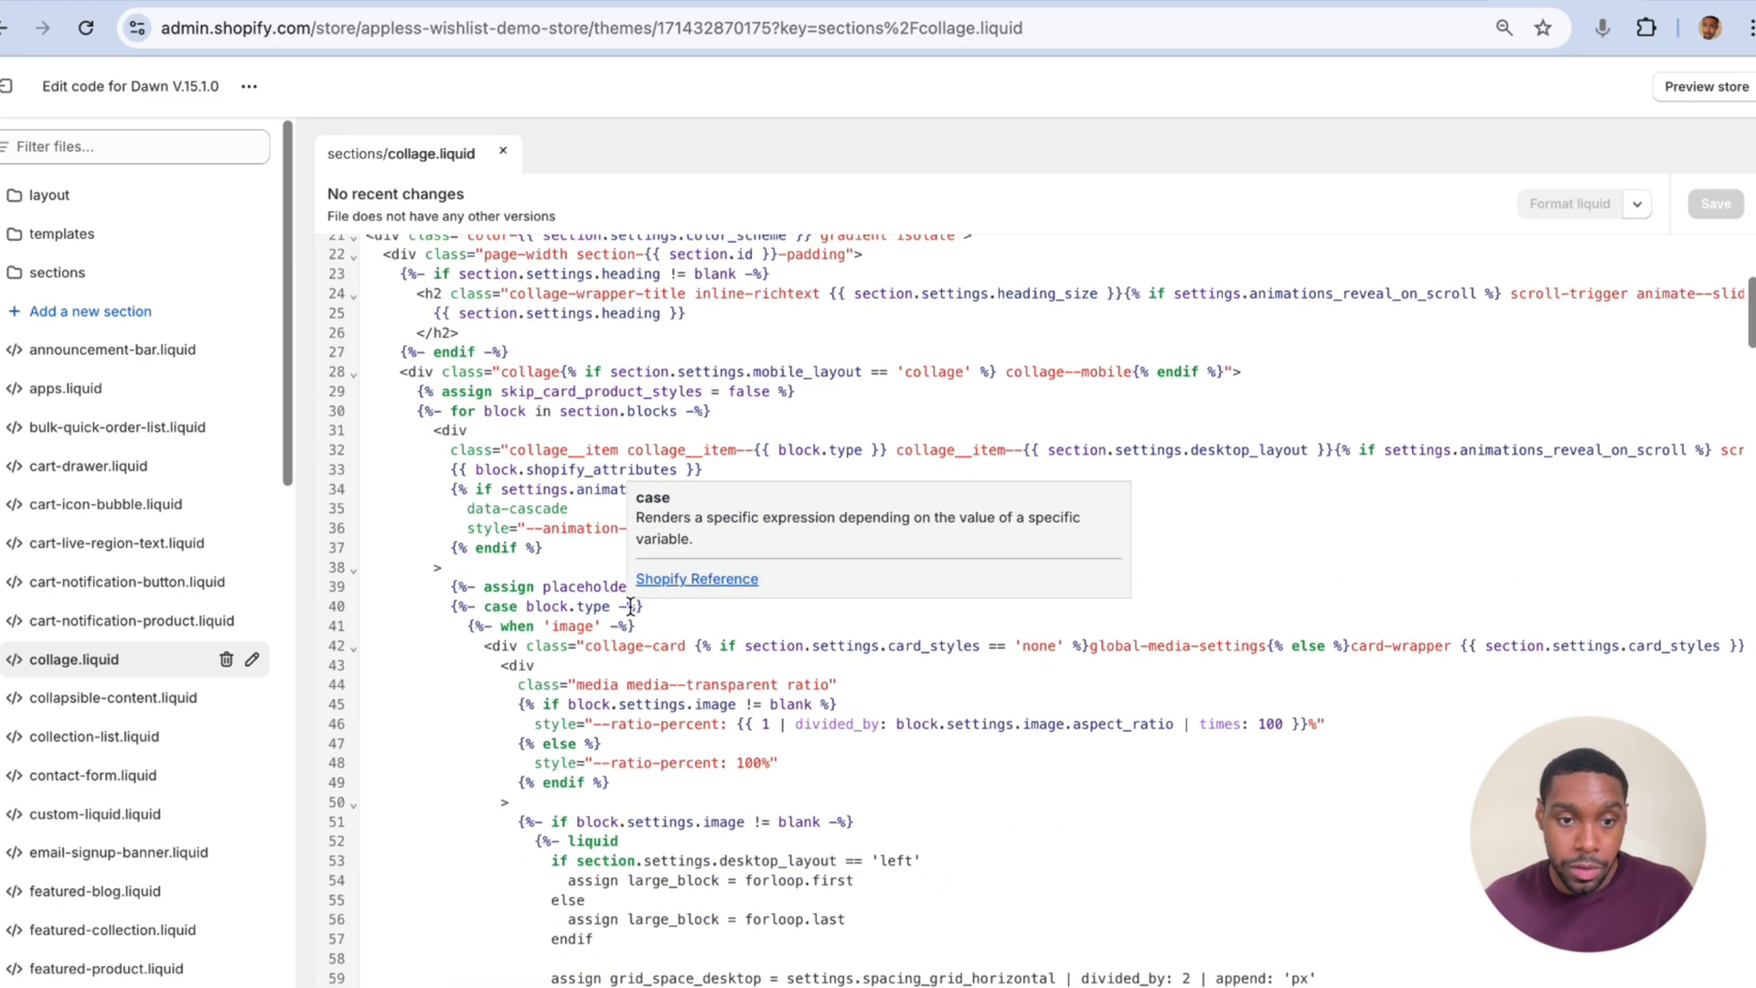
pyautogui.scroll(-1, 630, 604)
pyautogui.scroll(-1, 412, 614)
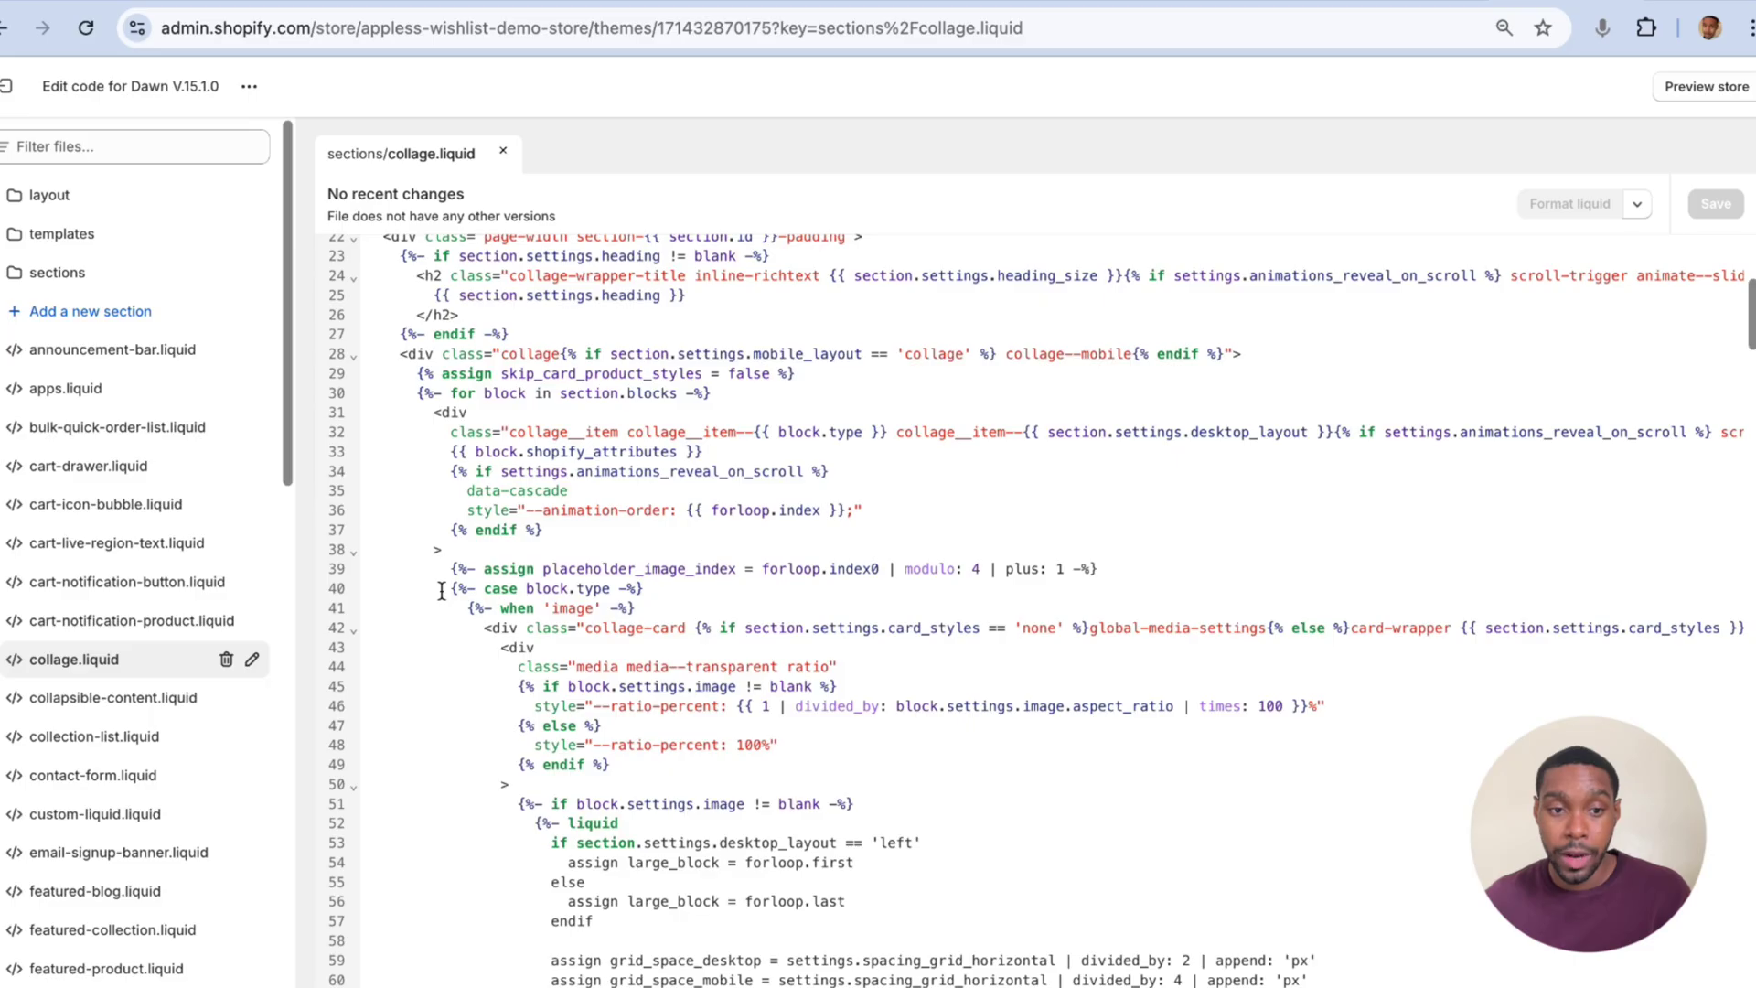
pyautogui.moveTo(441, 592); pyautogui.dragTo(662, 595)
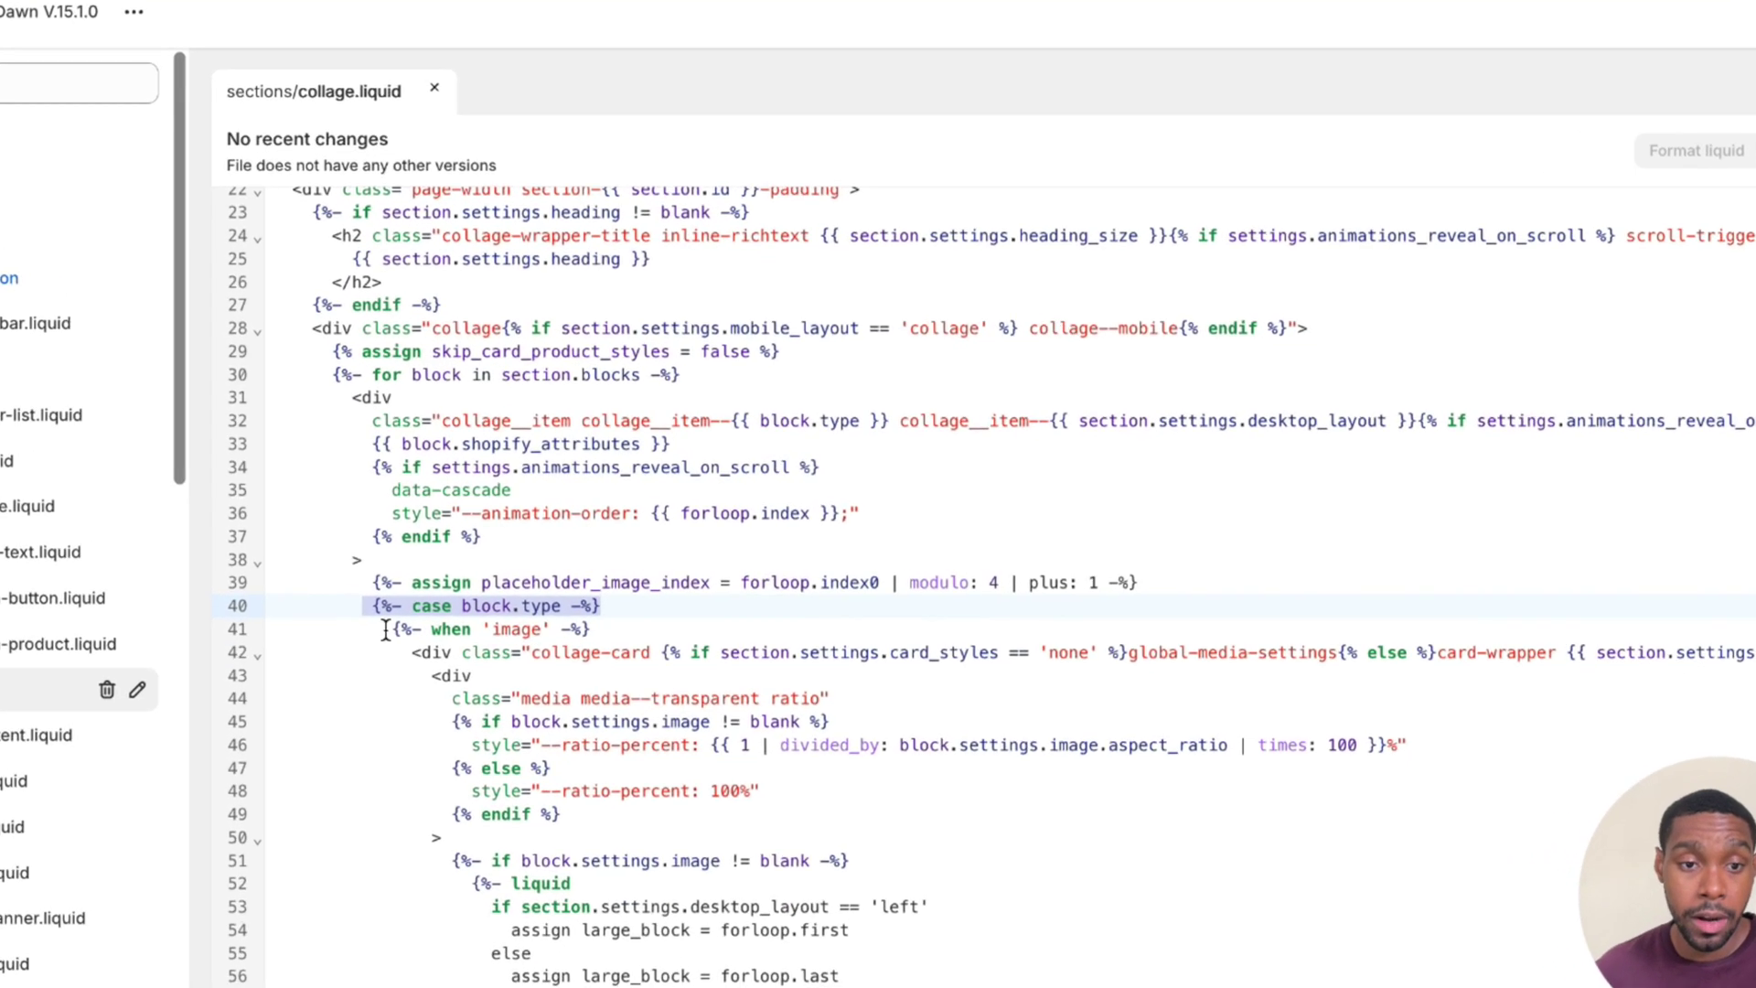
pyautogui.moveTo(467, 608); pyautogui.dragTo(597, 610)
pyautogui.moveTo(460, 673); pyautogui.dragTo(522, 670)
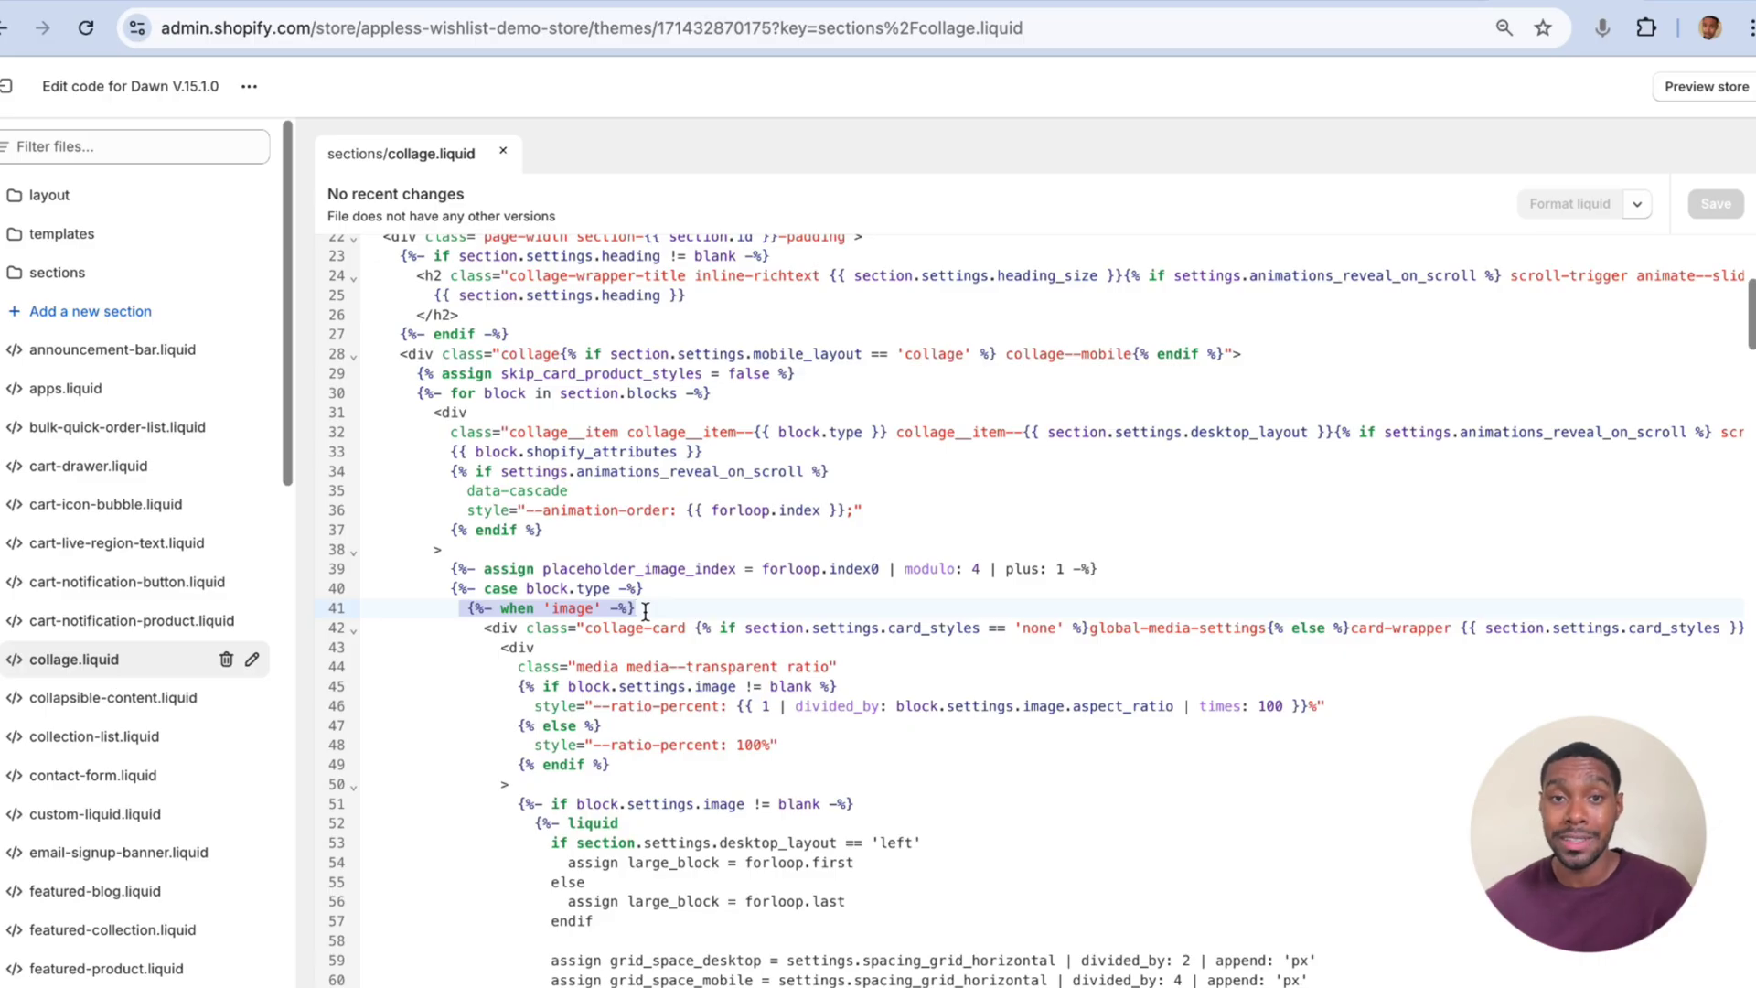
pyautogui.scroll(-10, 555, 675)
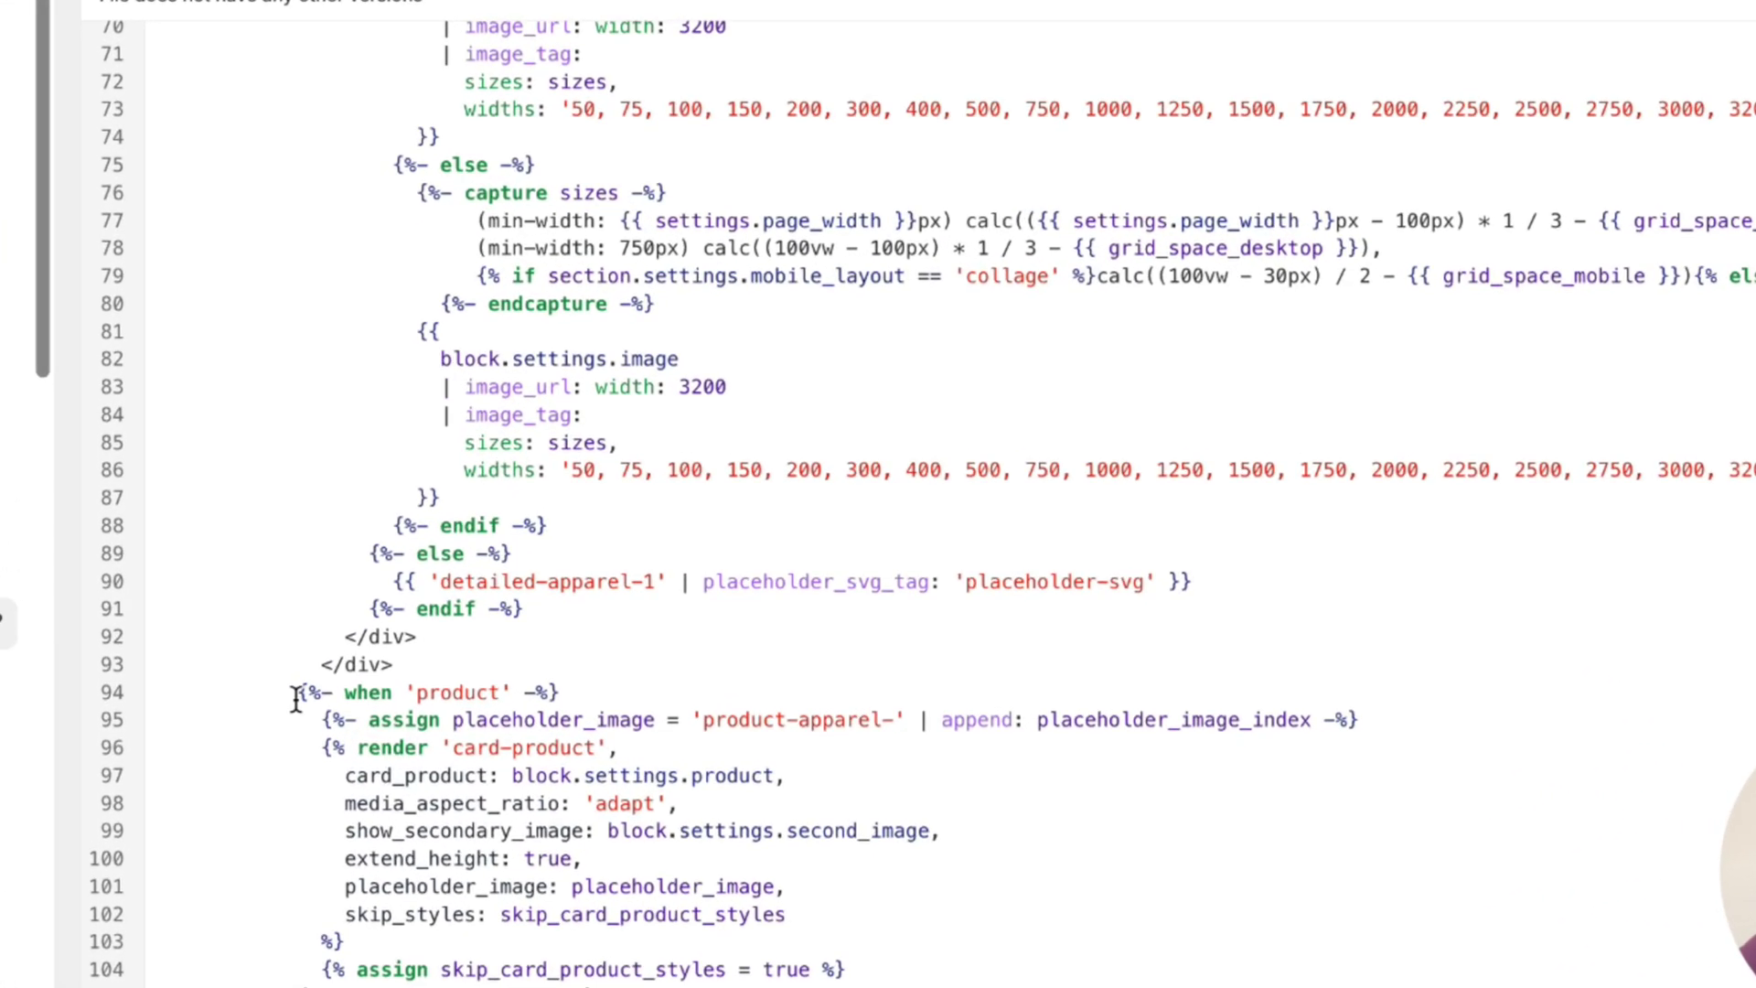
pyautogui.moveTo(467, 708); pyautogui.dragTo(610, 708)
pyautogui.moveTo(514, 677); pyautogui.dragTo(581, 677)
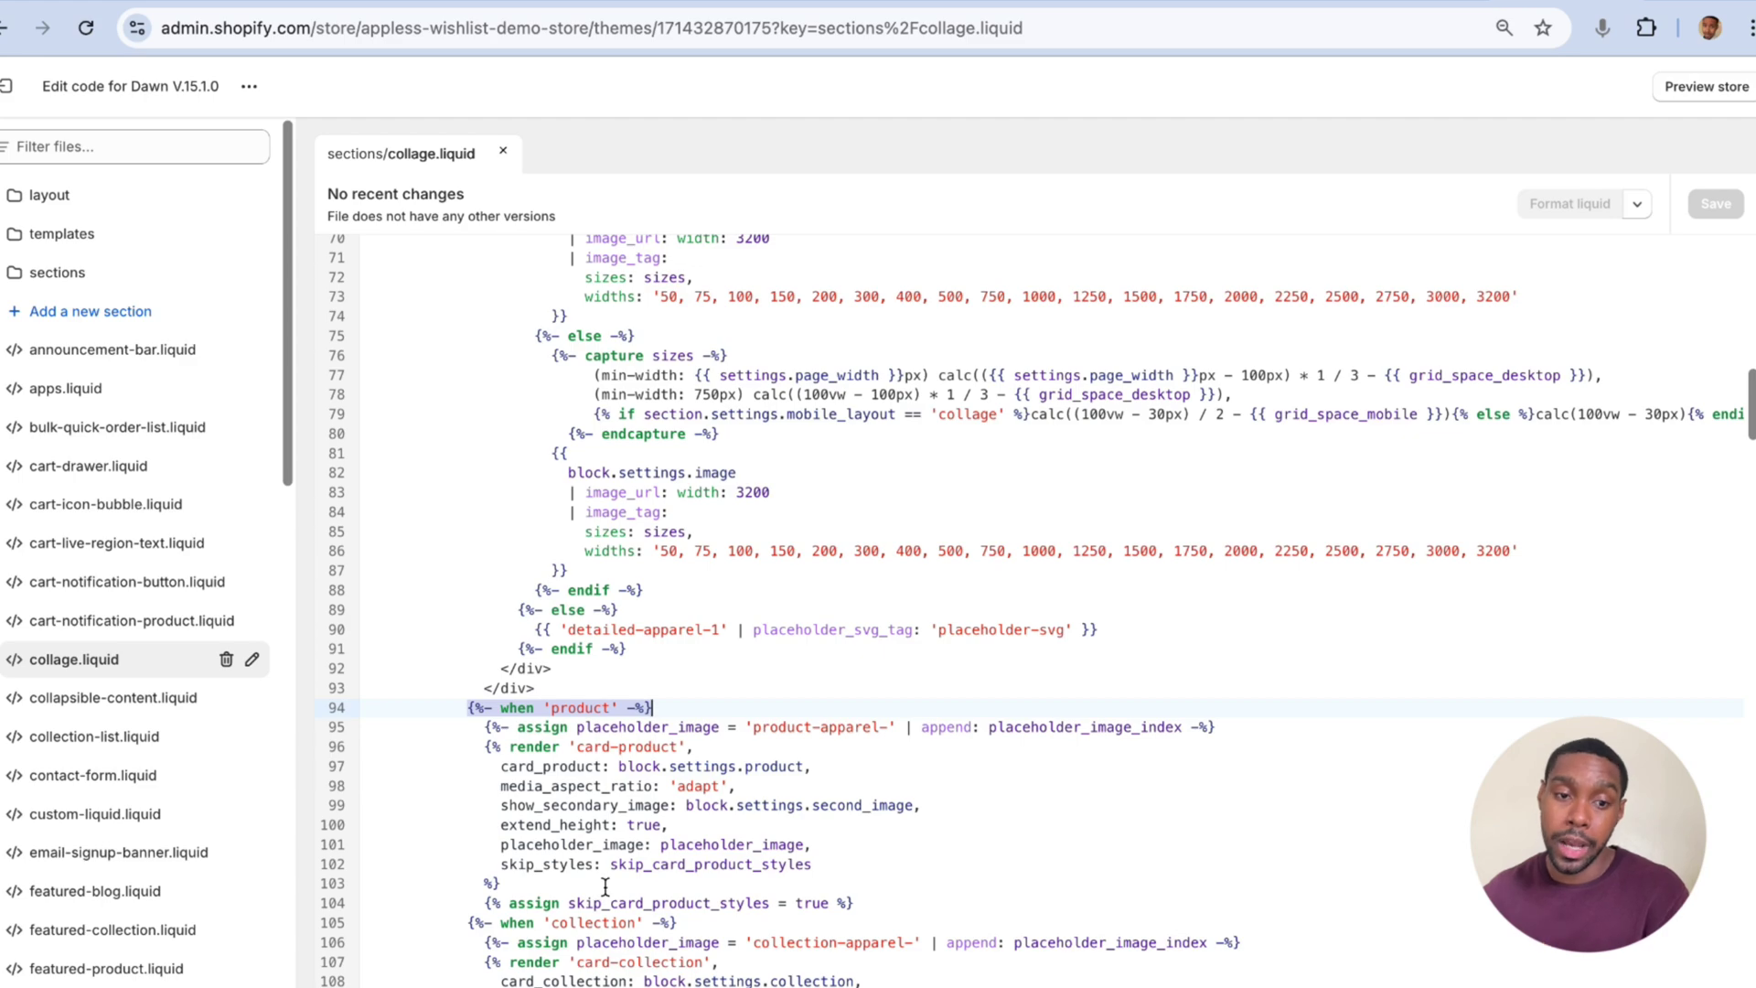
pyautogui.scroll(-4, 605, 887)
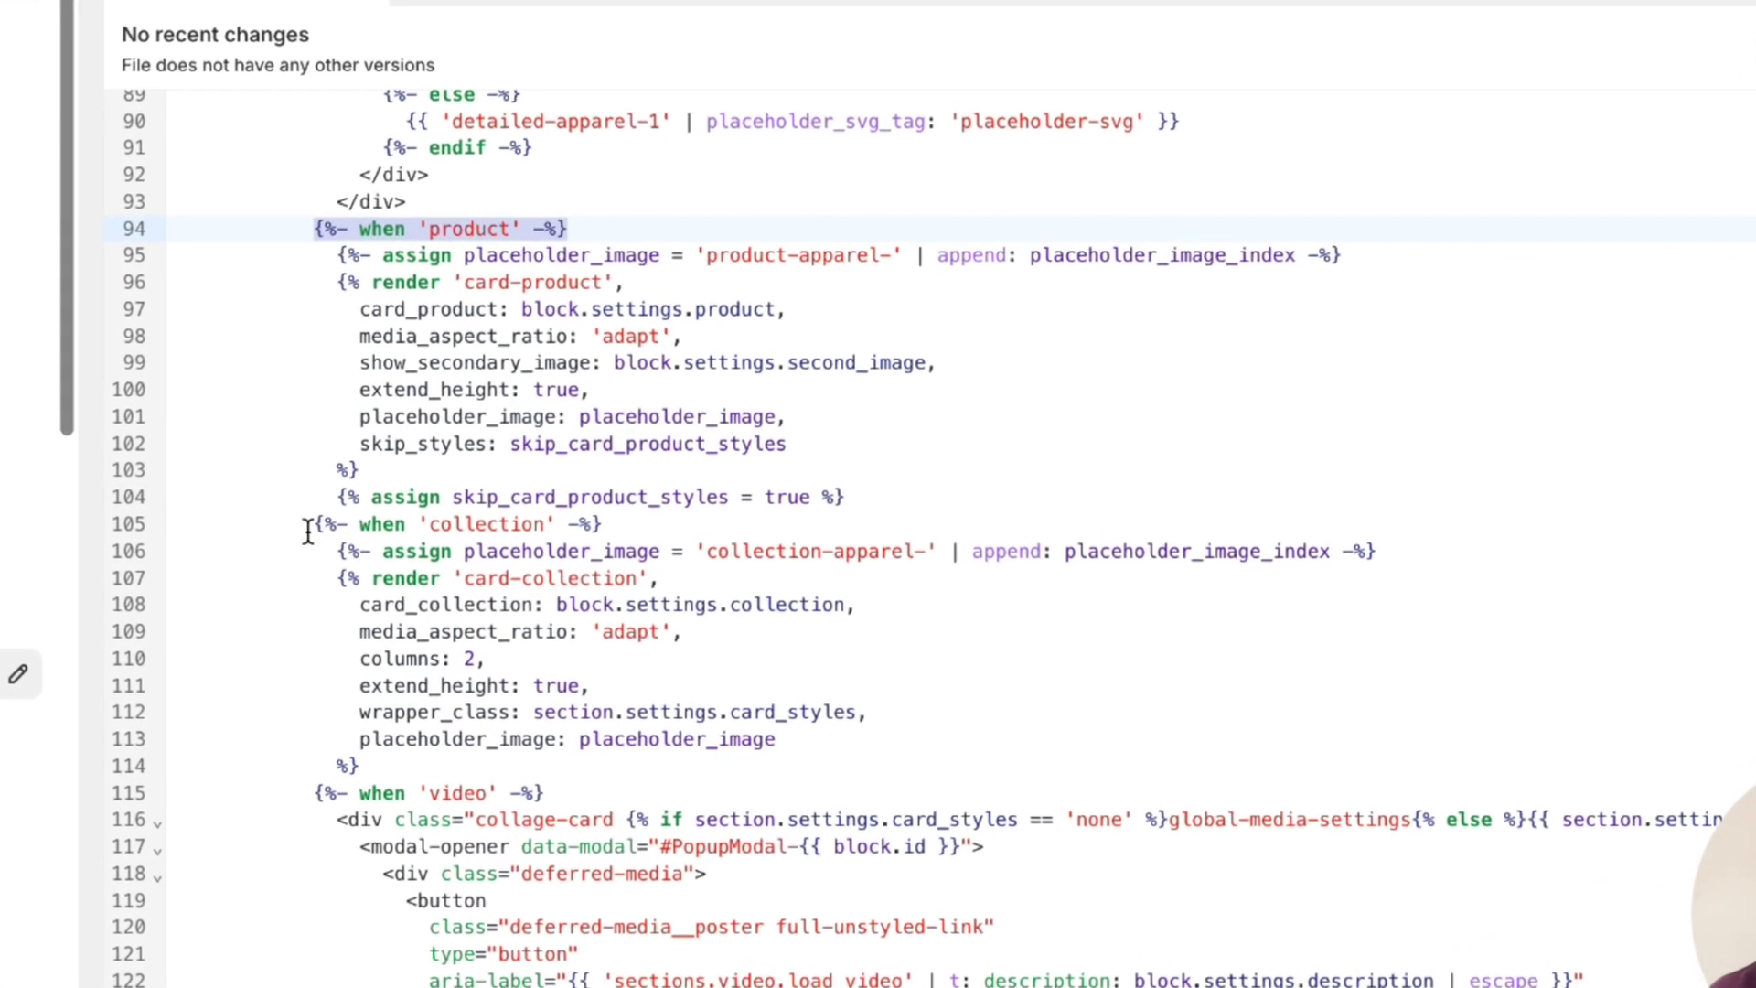
pyautogui.moveTo(311, 524); pyautogui.dragTo(602, 524)
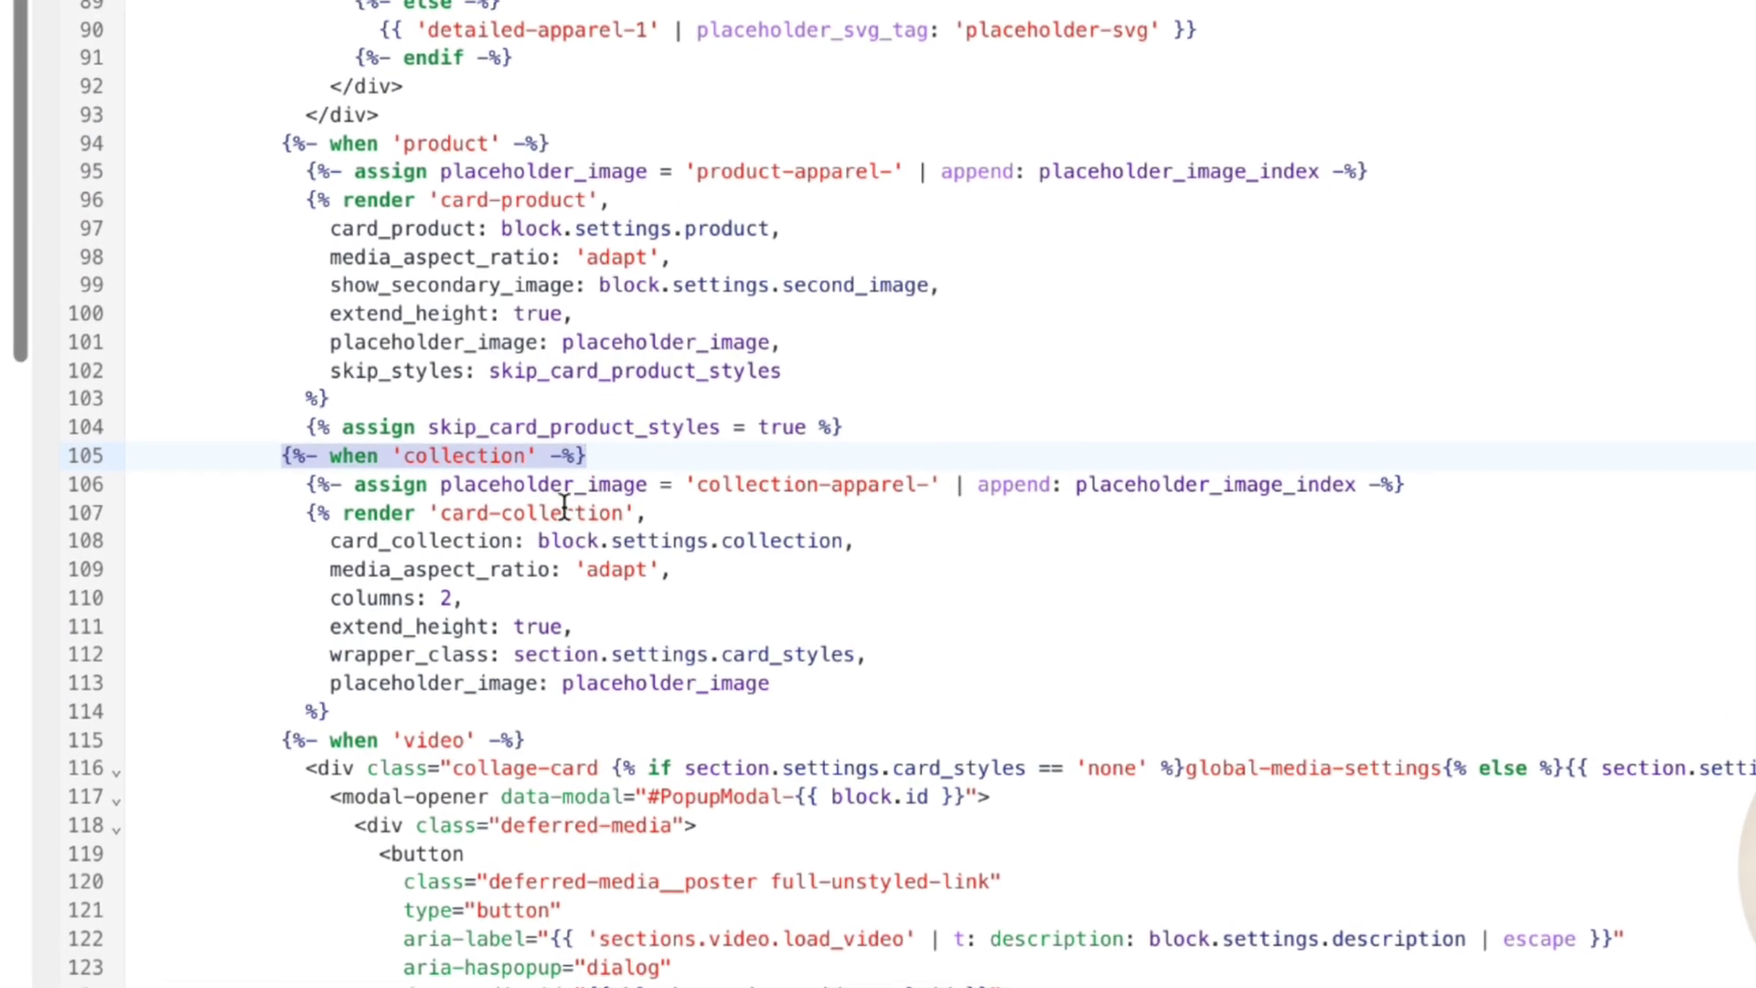
pyautogui.moveTo(270, 740); pyautogui.dragTo(542, 749)
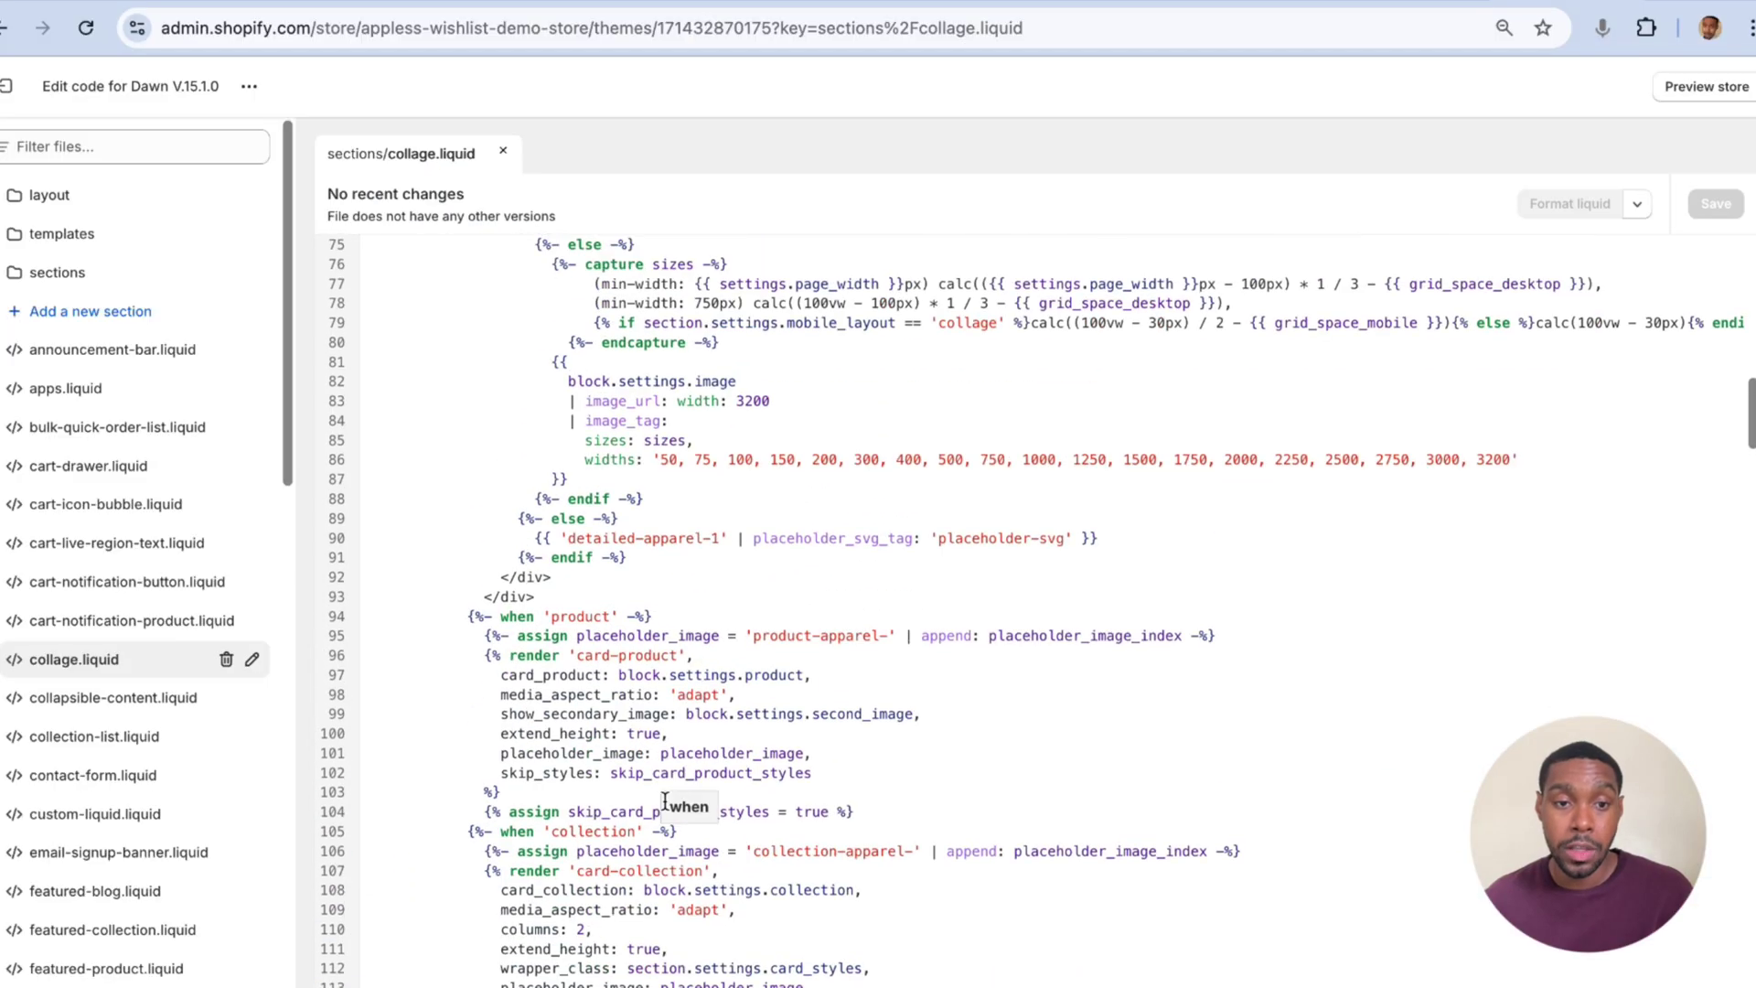
pyautogui.scroll(6, 530, 792)
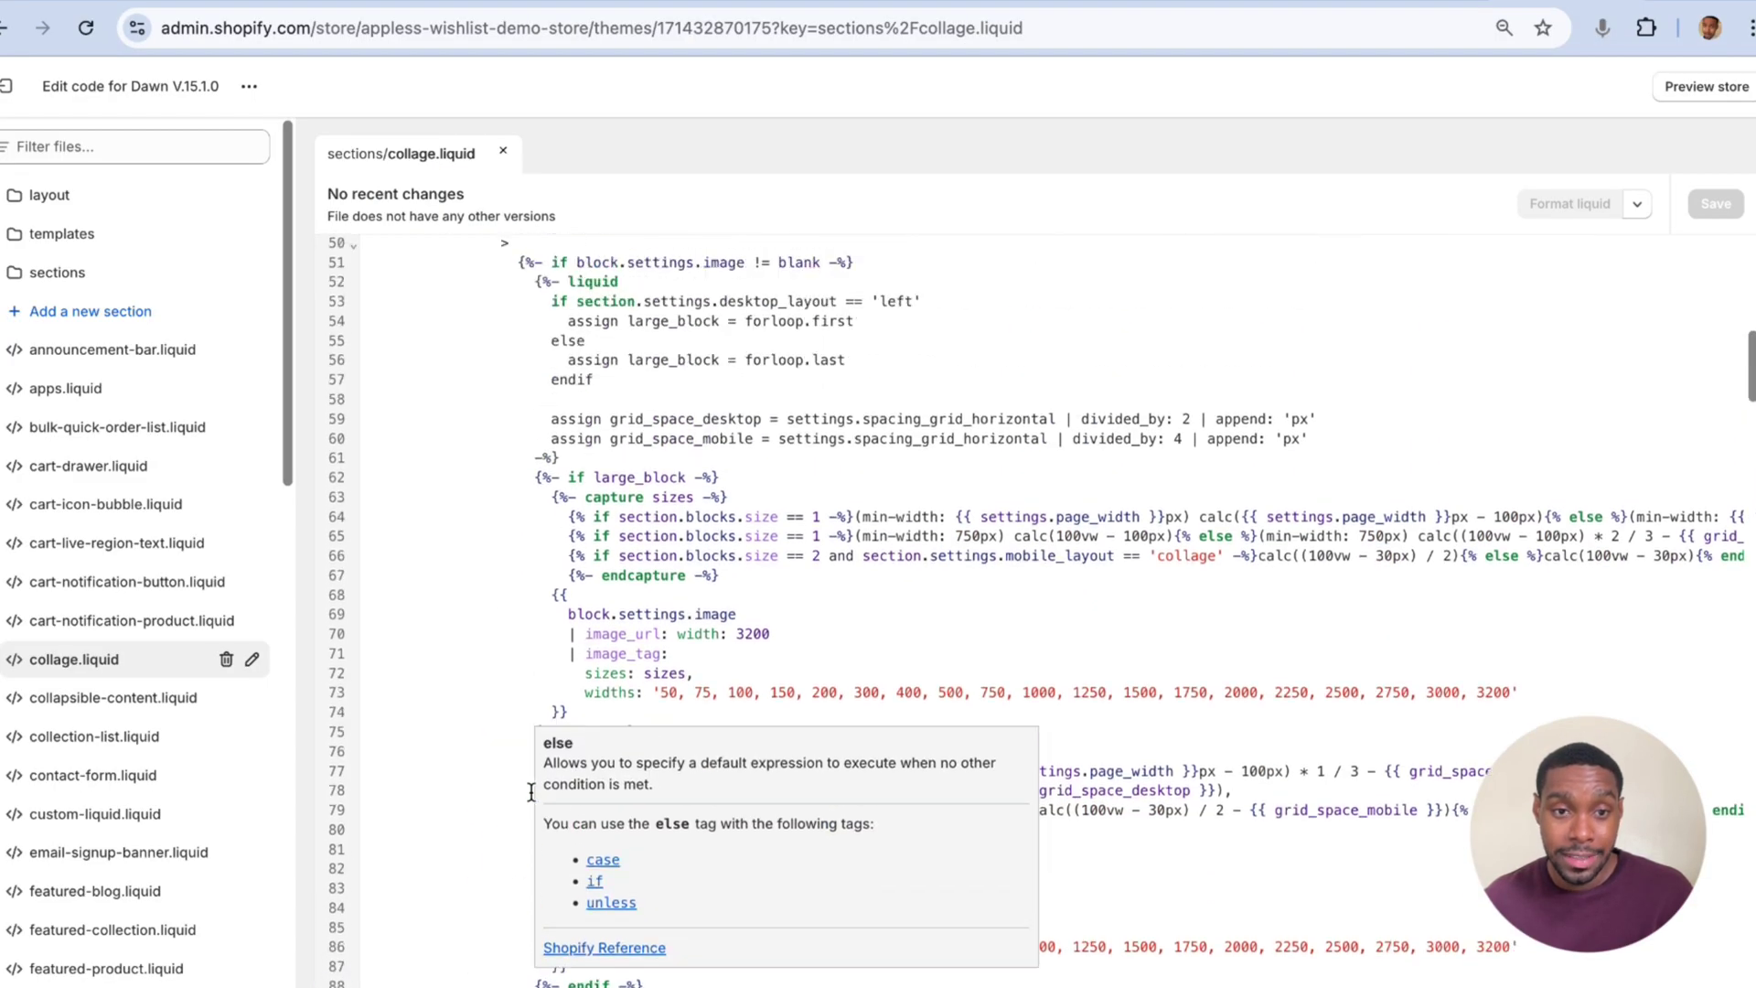
pyautogui.scroll(3, 530, 792)
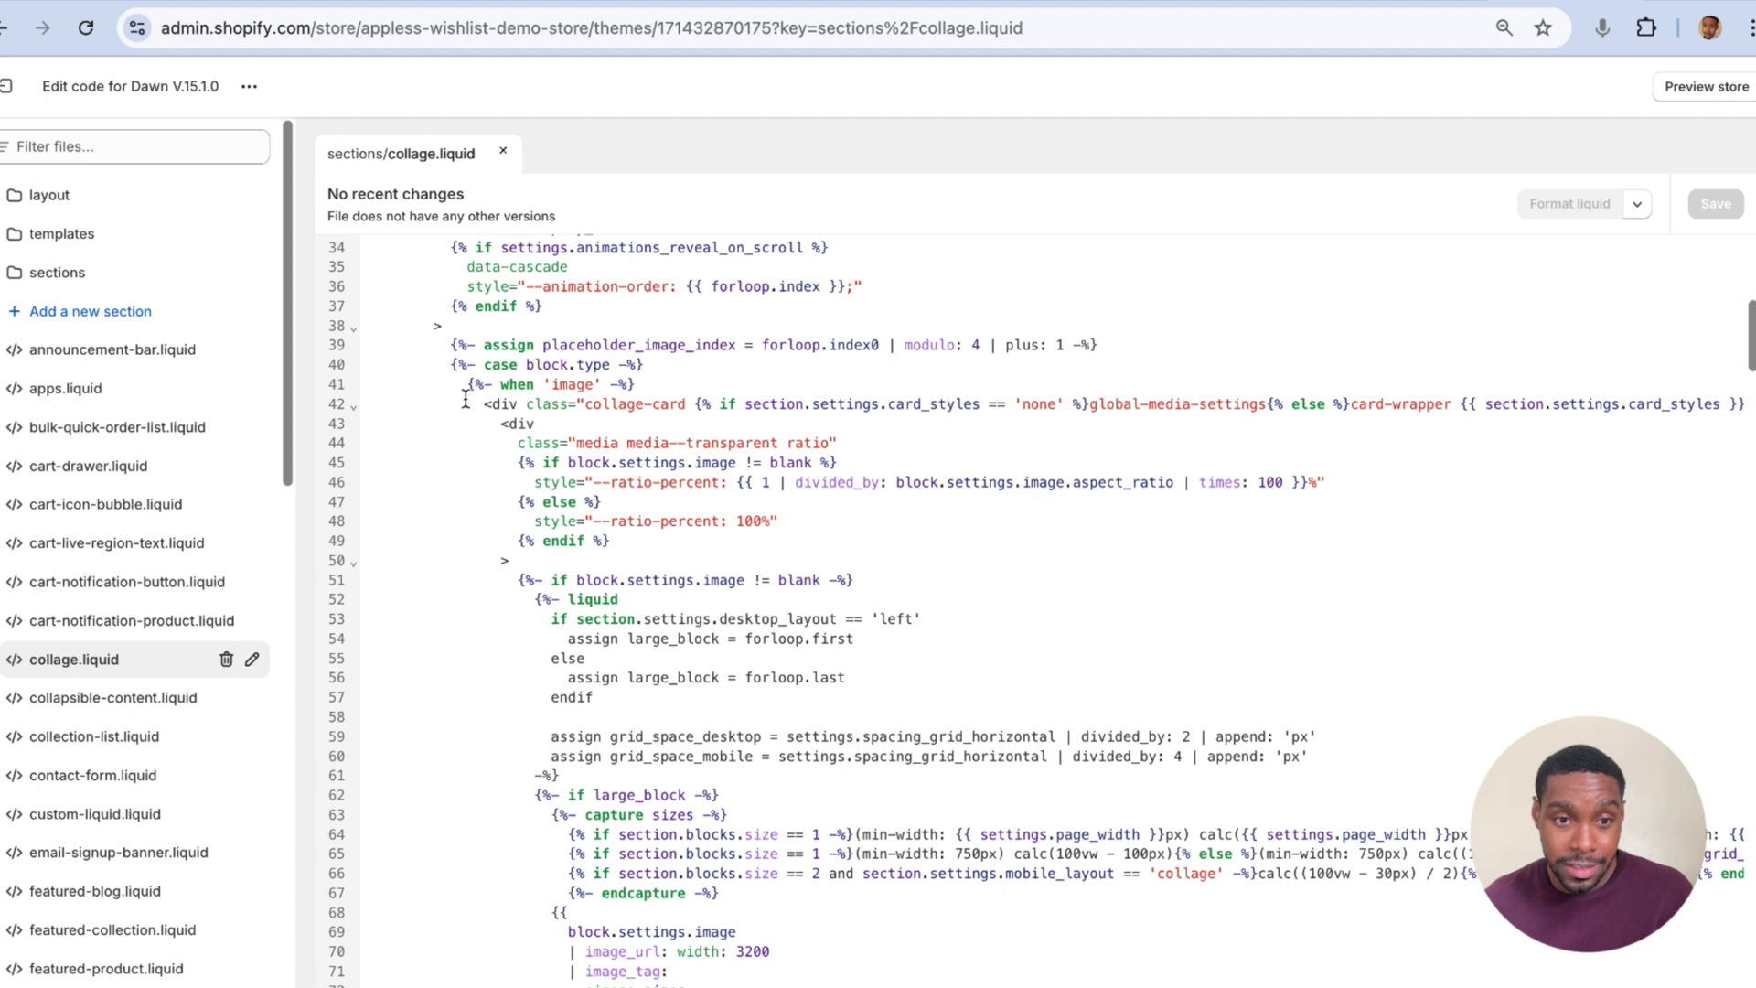
pyautogui.moveTo(467, 389); pyautogui.dragTo(619, 385)
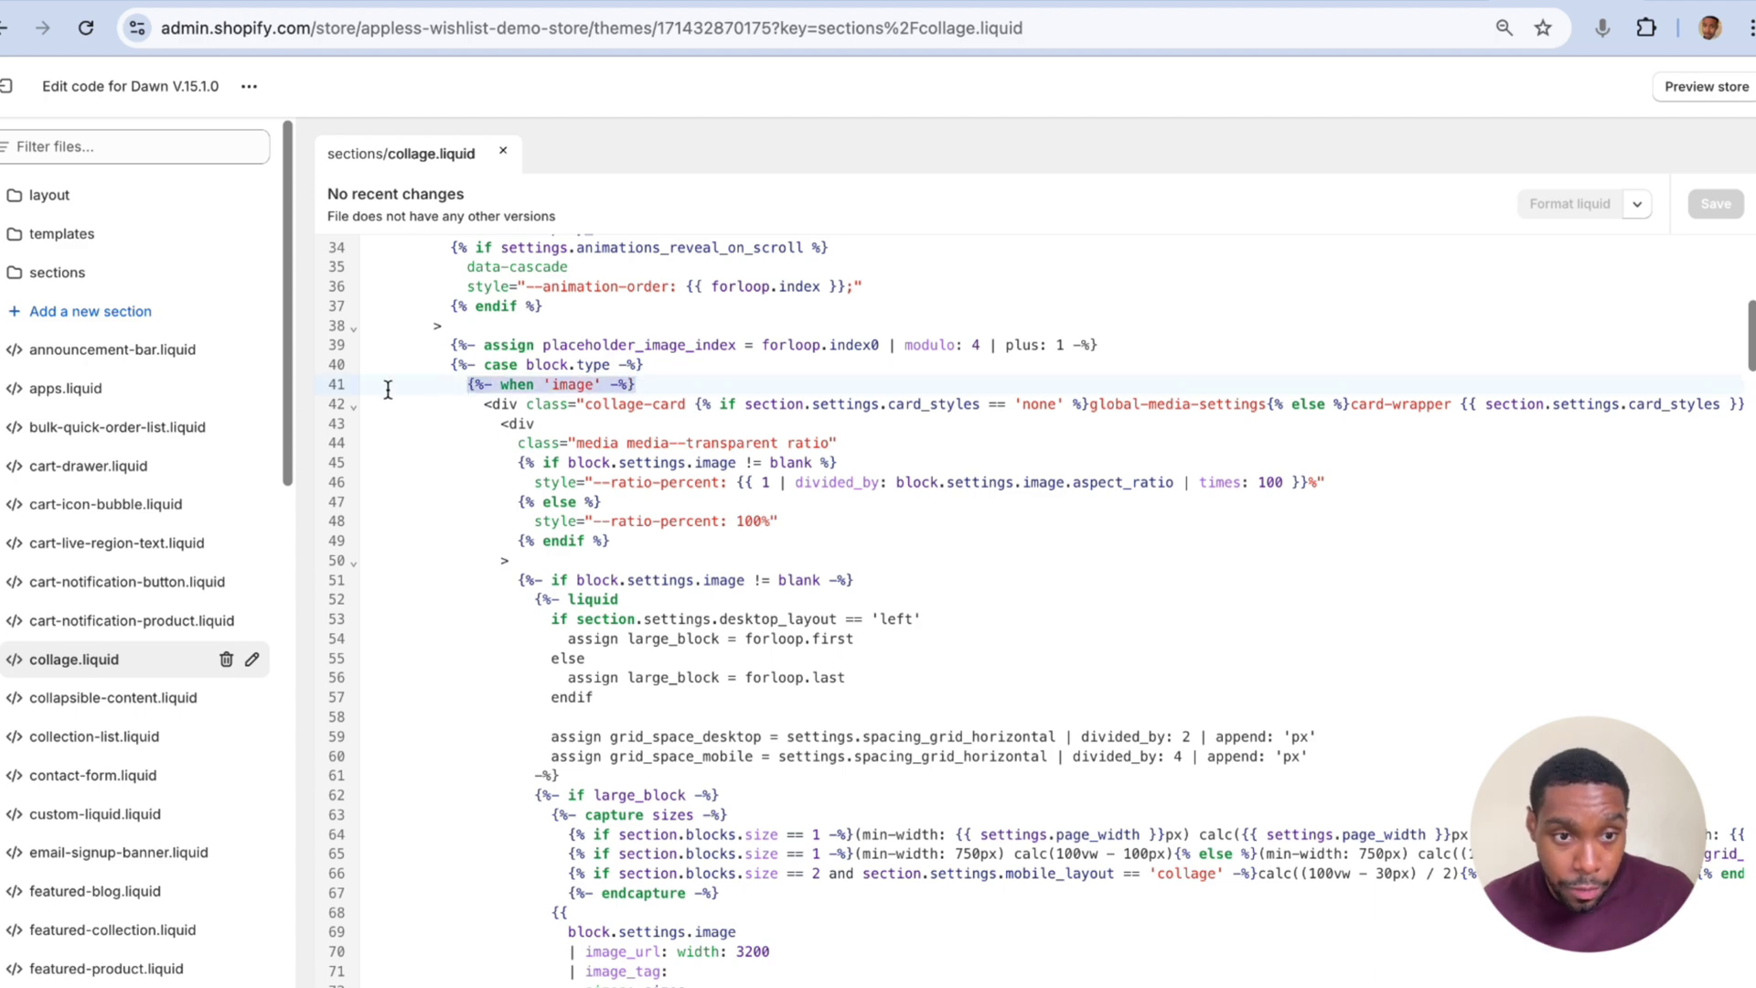
pyautogui.scroll(-6, 590, 648)
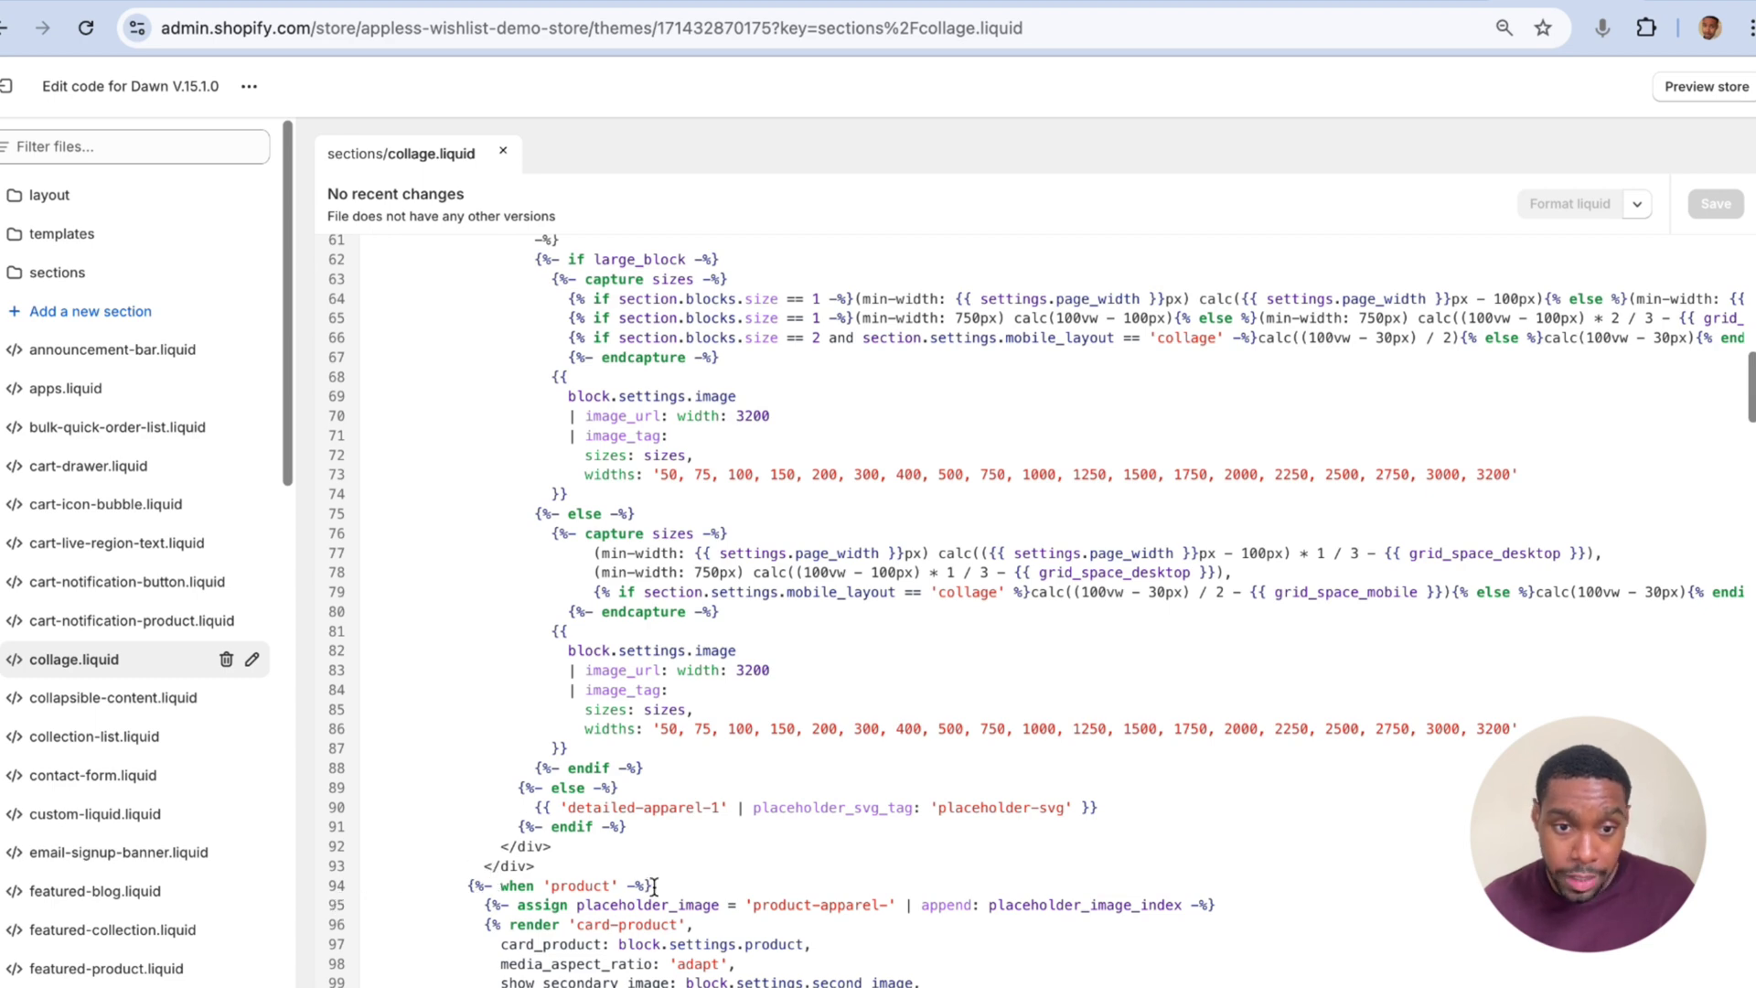
pyautogui.scroll(5, 654, 885)
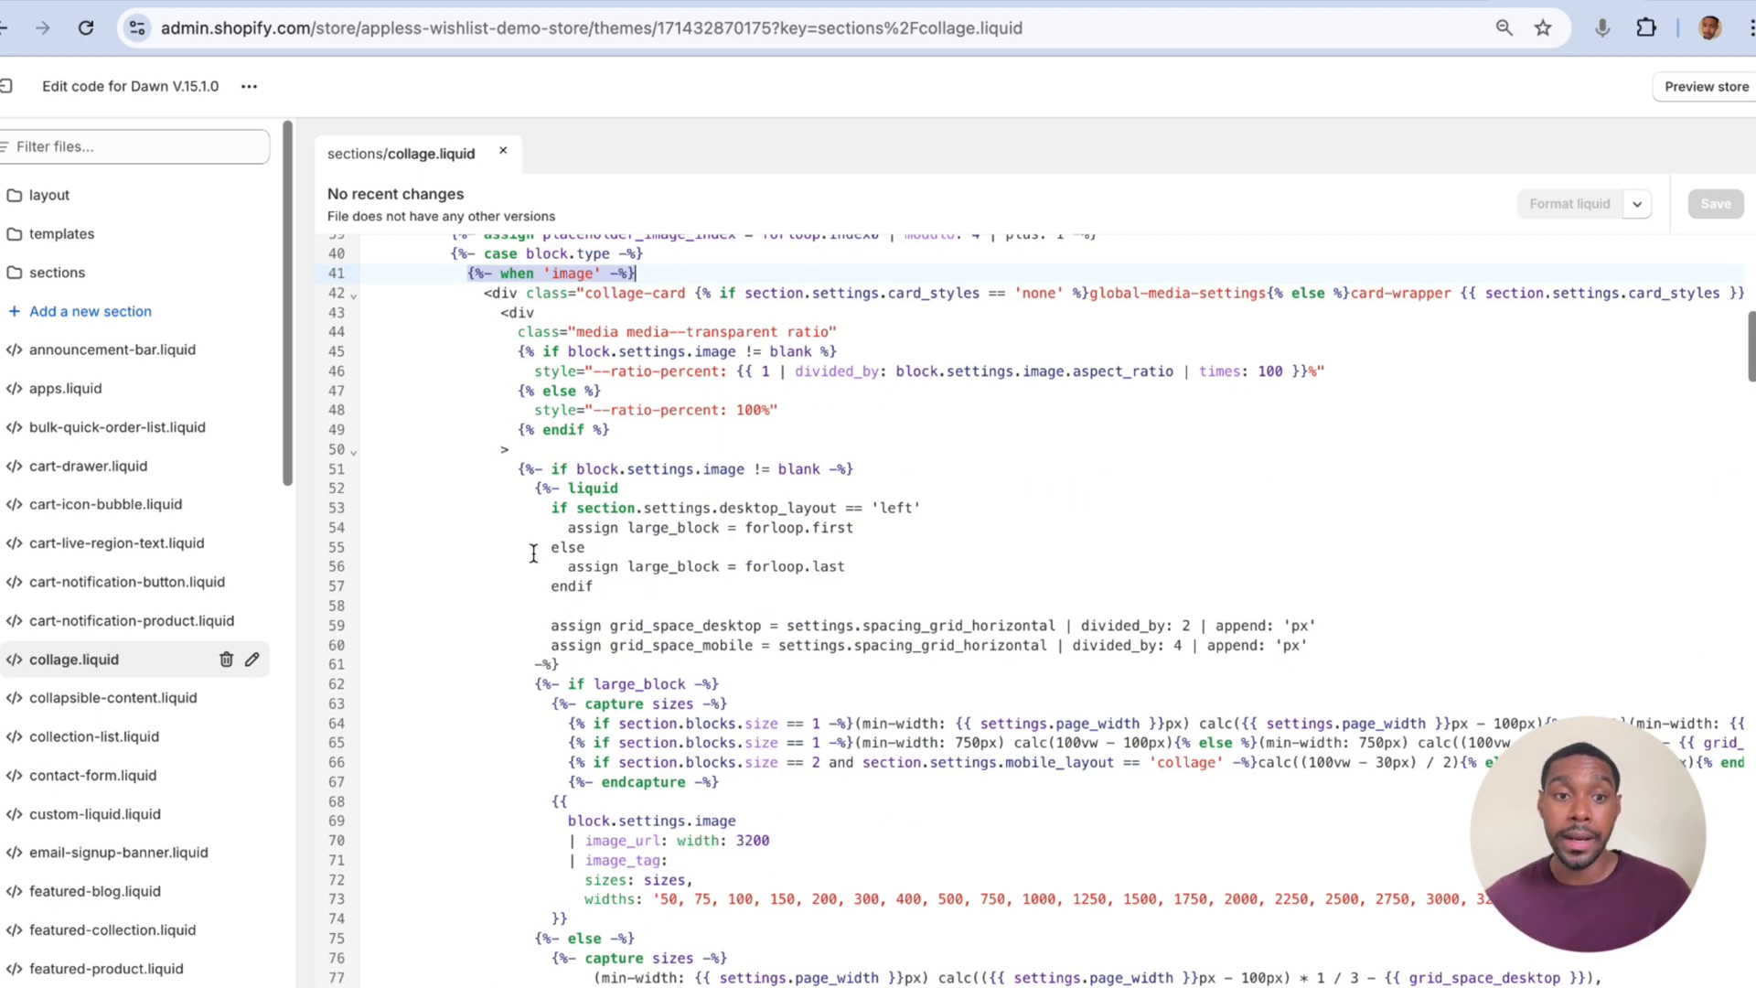
pyautogui.moveTo(480, 297); pyautogui.dragTo(737, 904)
# Clear the highlighted image card code selection in collage.liquid
pyautogui.click(788, 727)
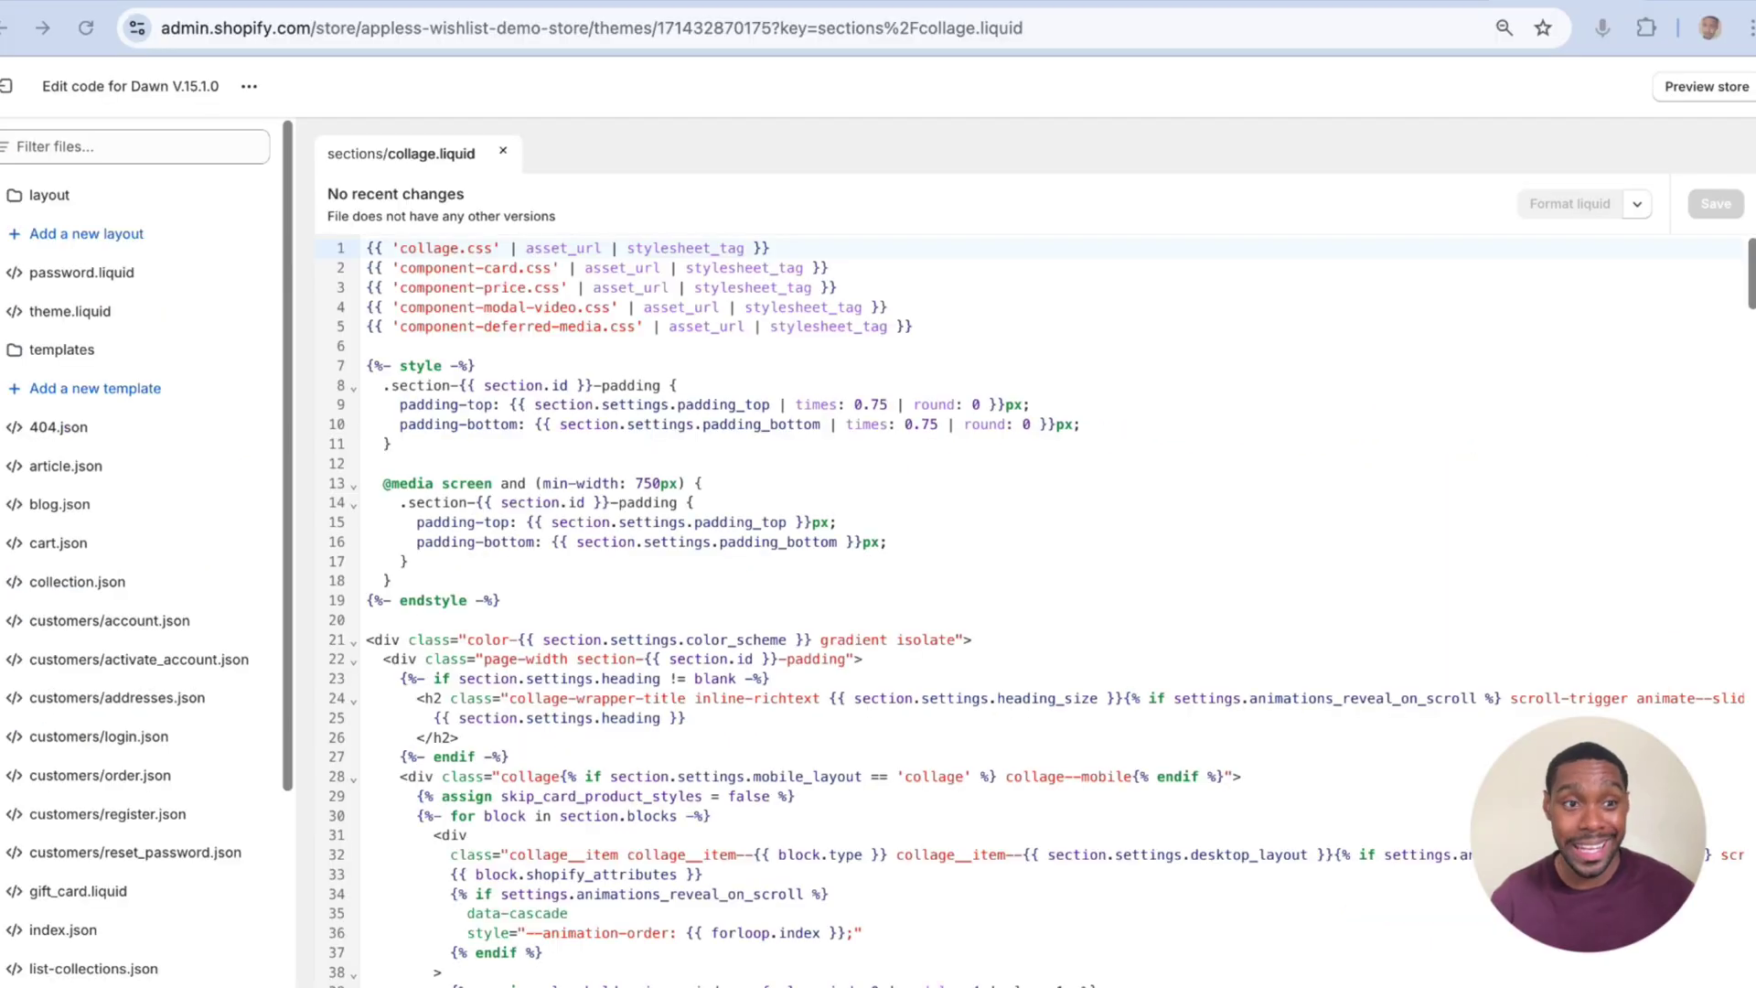
# Return to the Themes page and open the Dawn V.15.1.0 theme's options menu
pyautogui.click(4, 85)
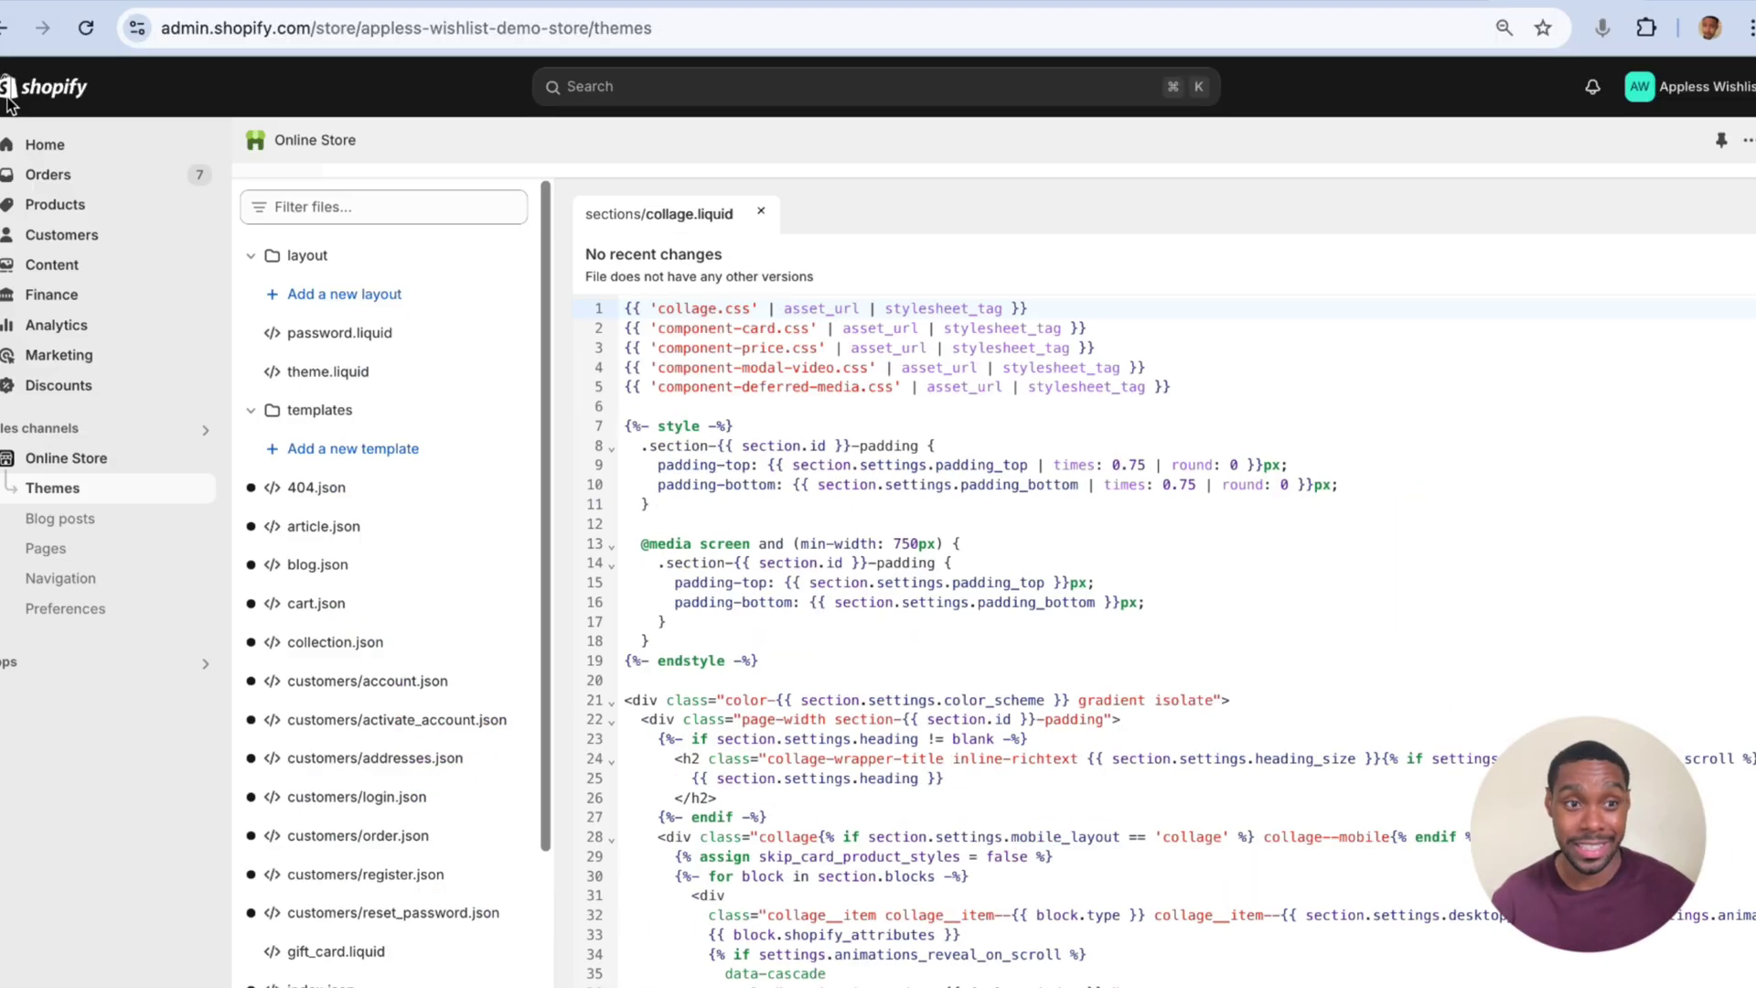
pyautogui.scroll(-2, 1260, 872)
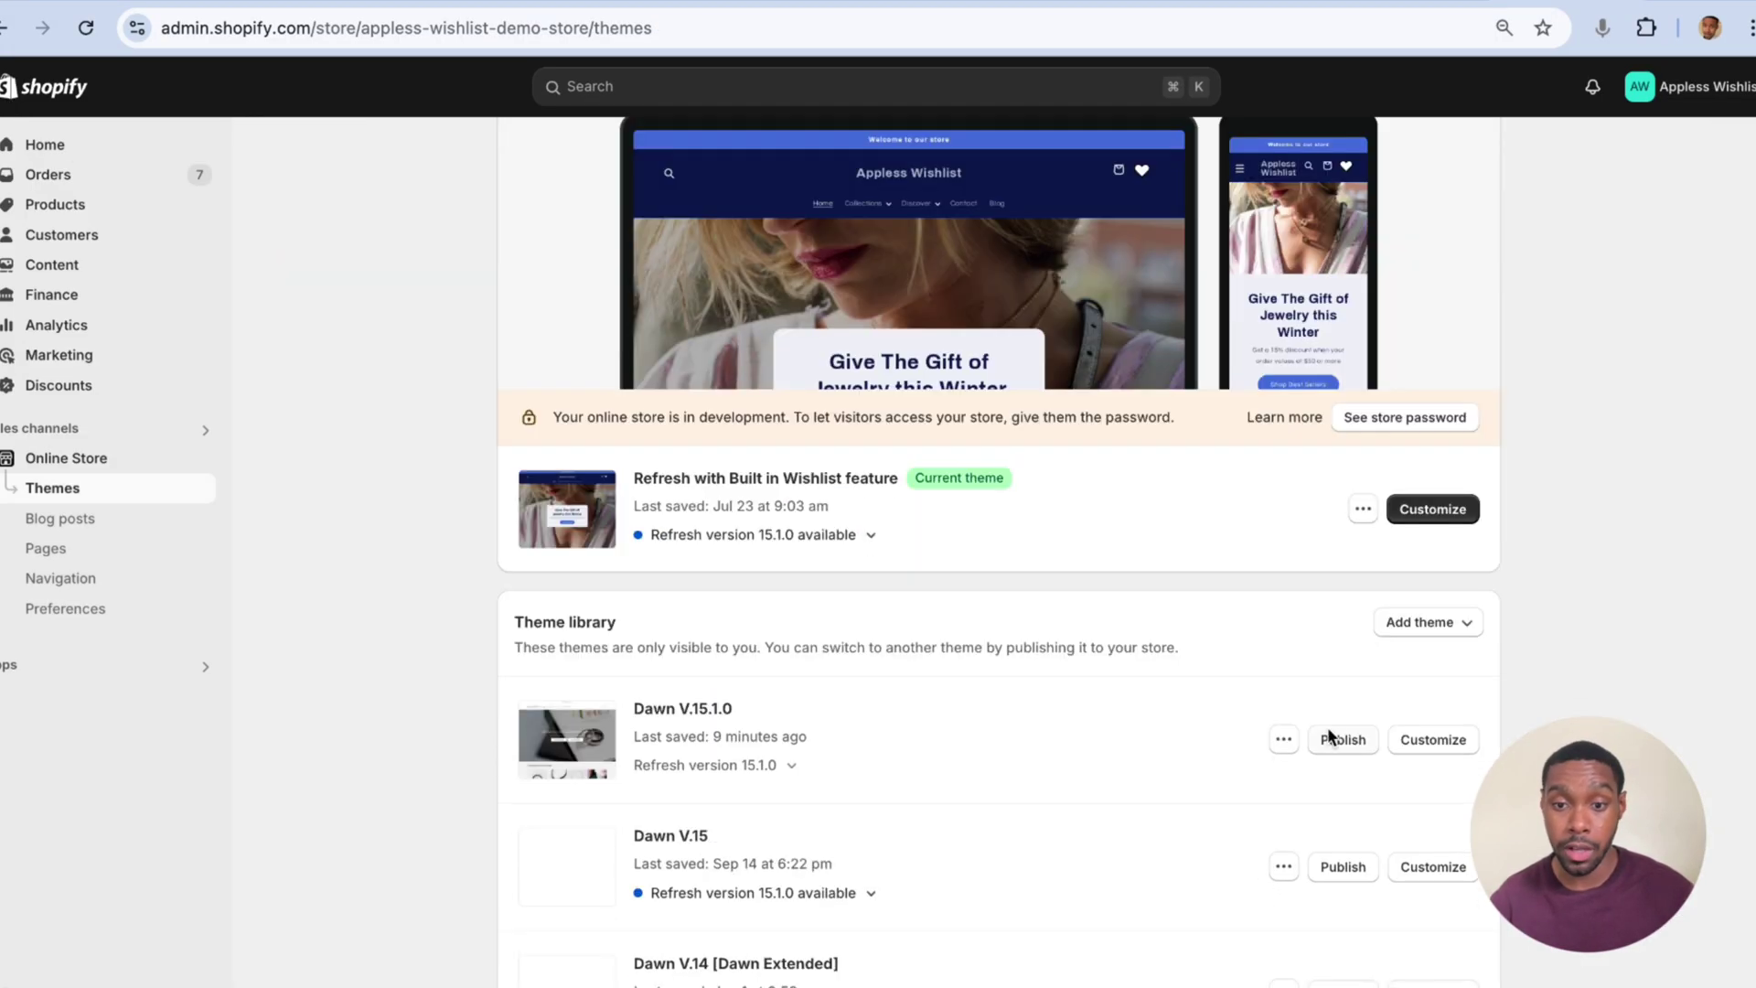
pyautogui.click(1283, 739)
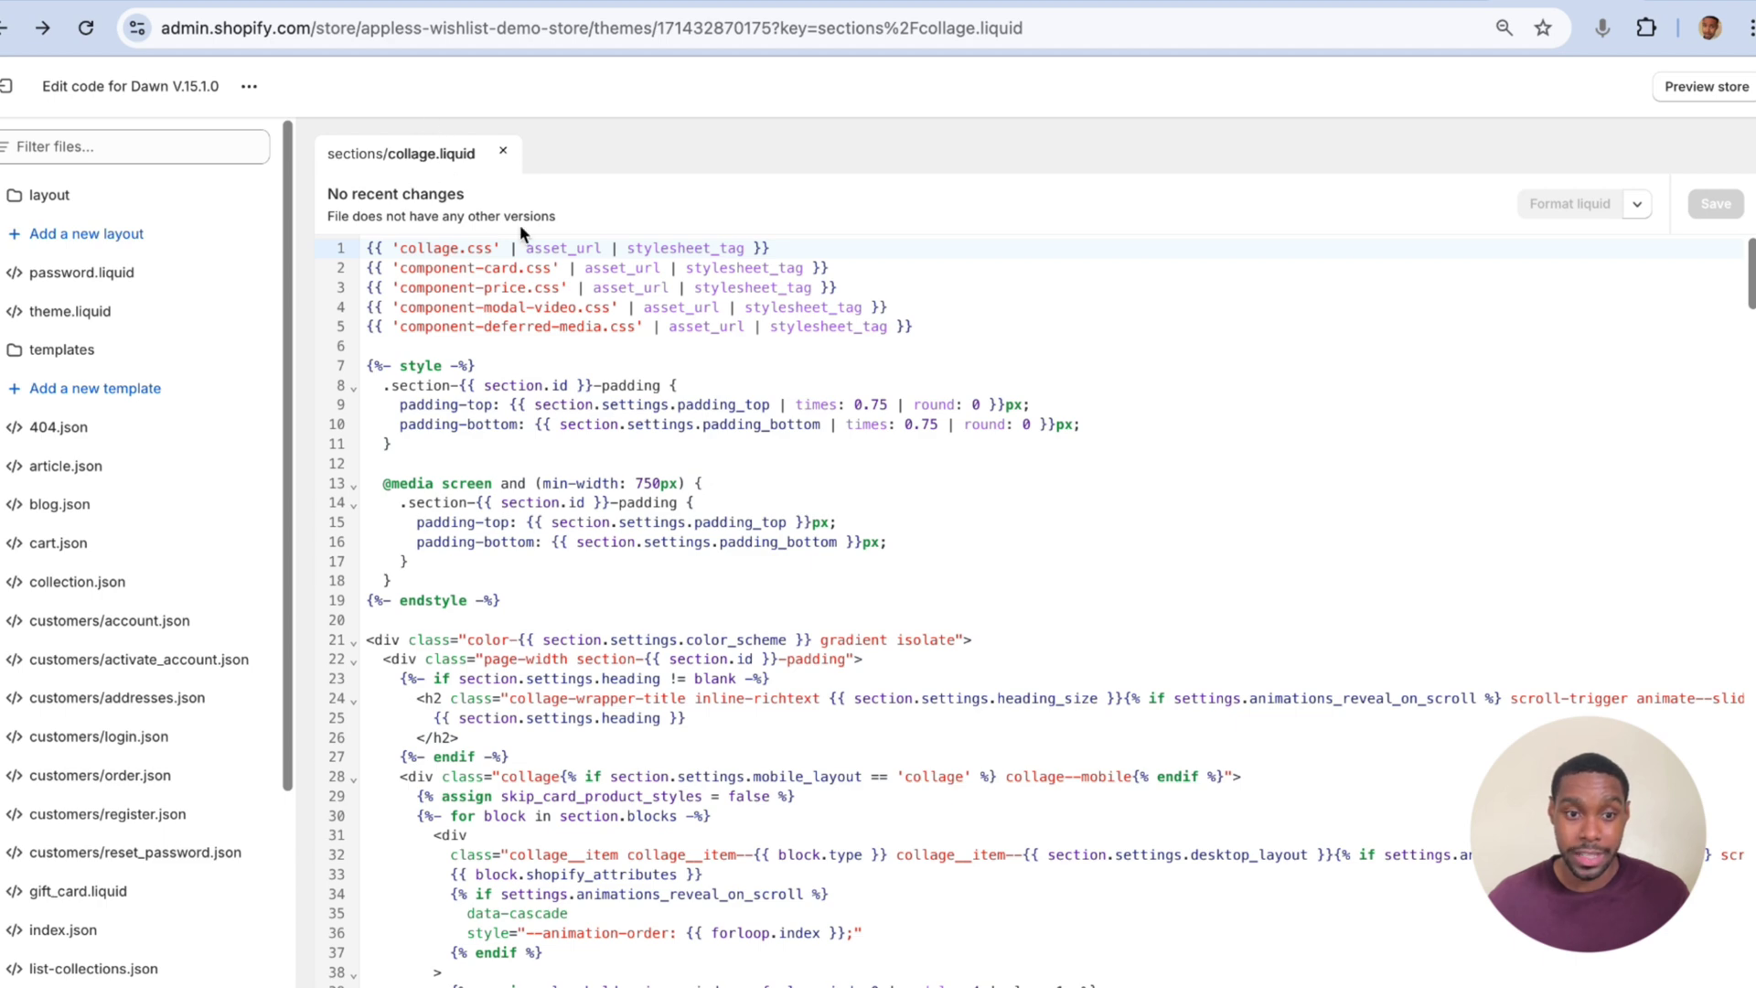
pyautogui.scroll(-3, 664, 815)
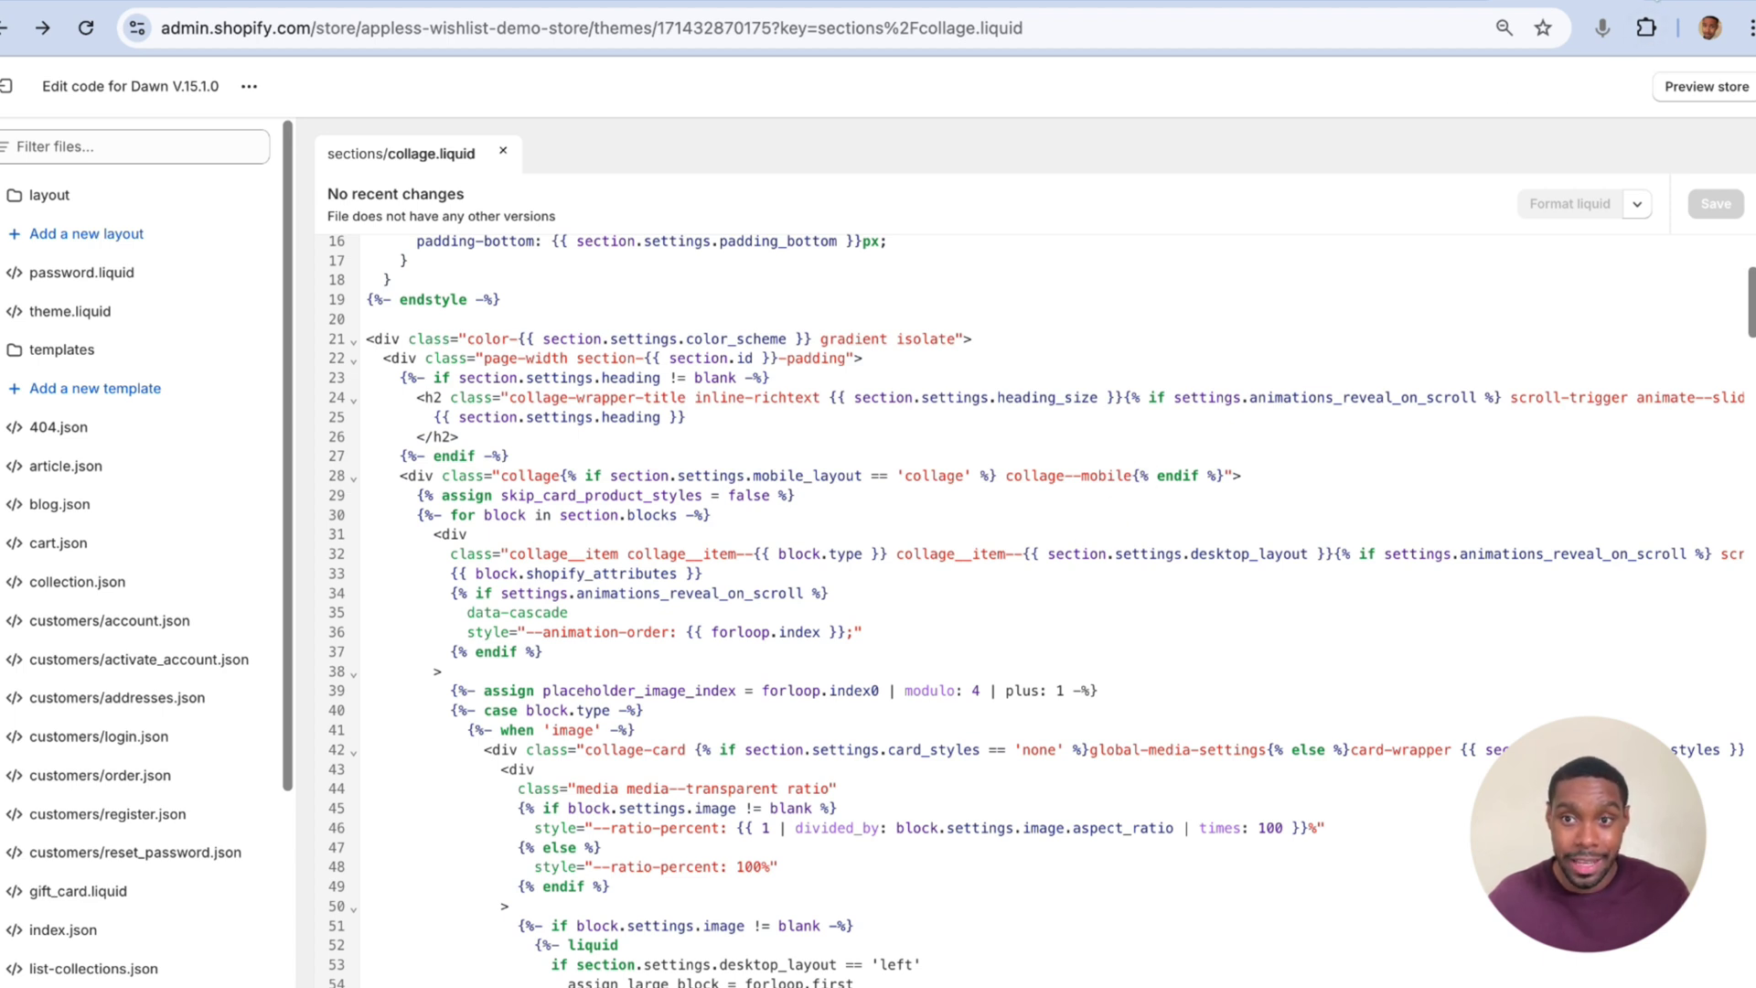
# Search the web for 'html link w3 schools' in a new Chrome tab
pyautogui.press('super+t')
pyautogui.write('html ')
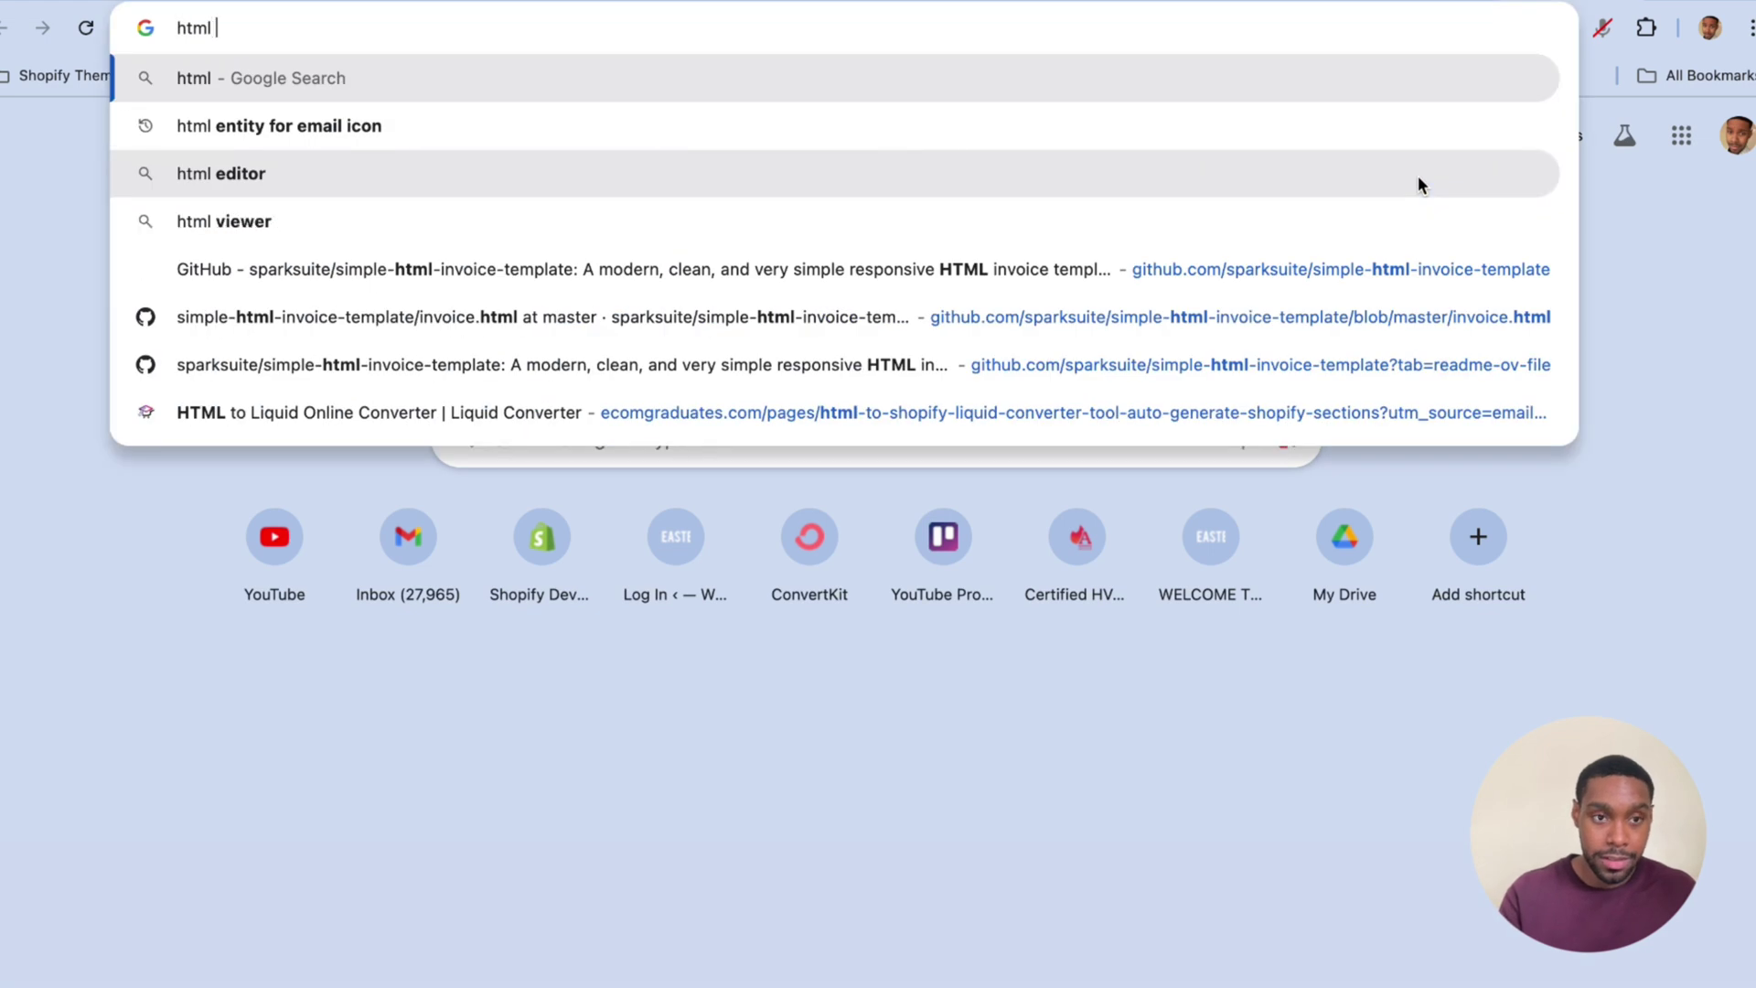
pyautogui.write('link w3')
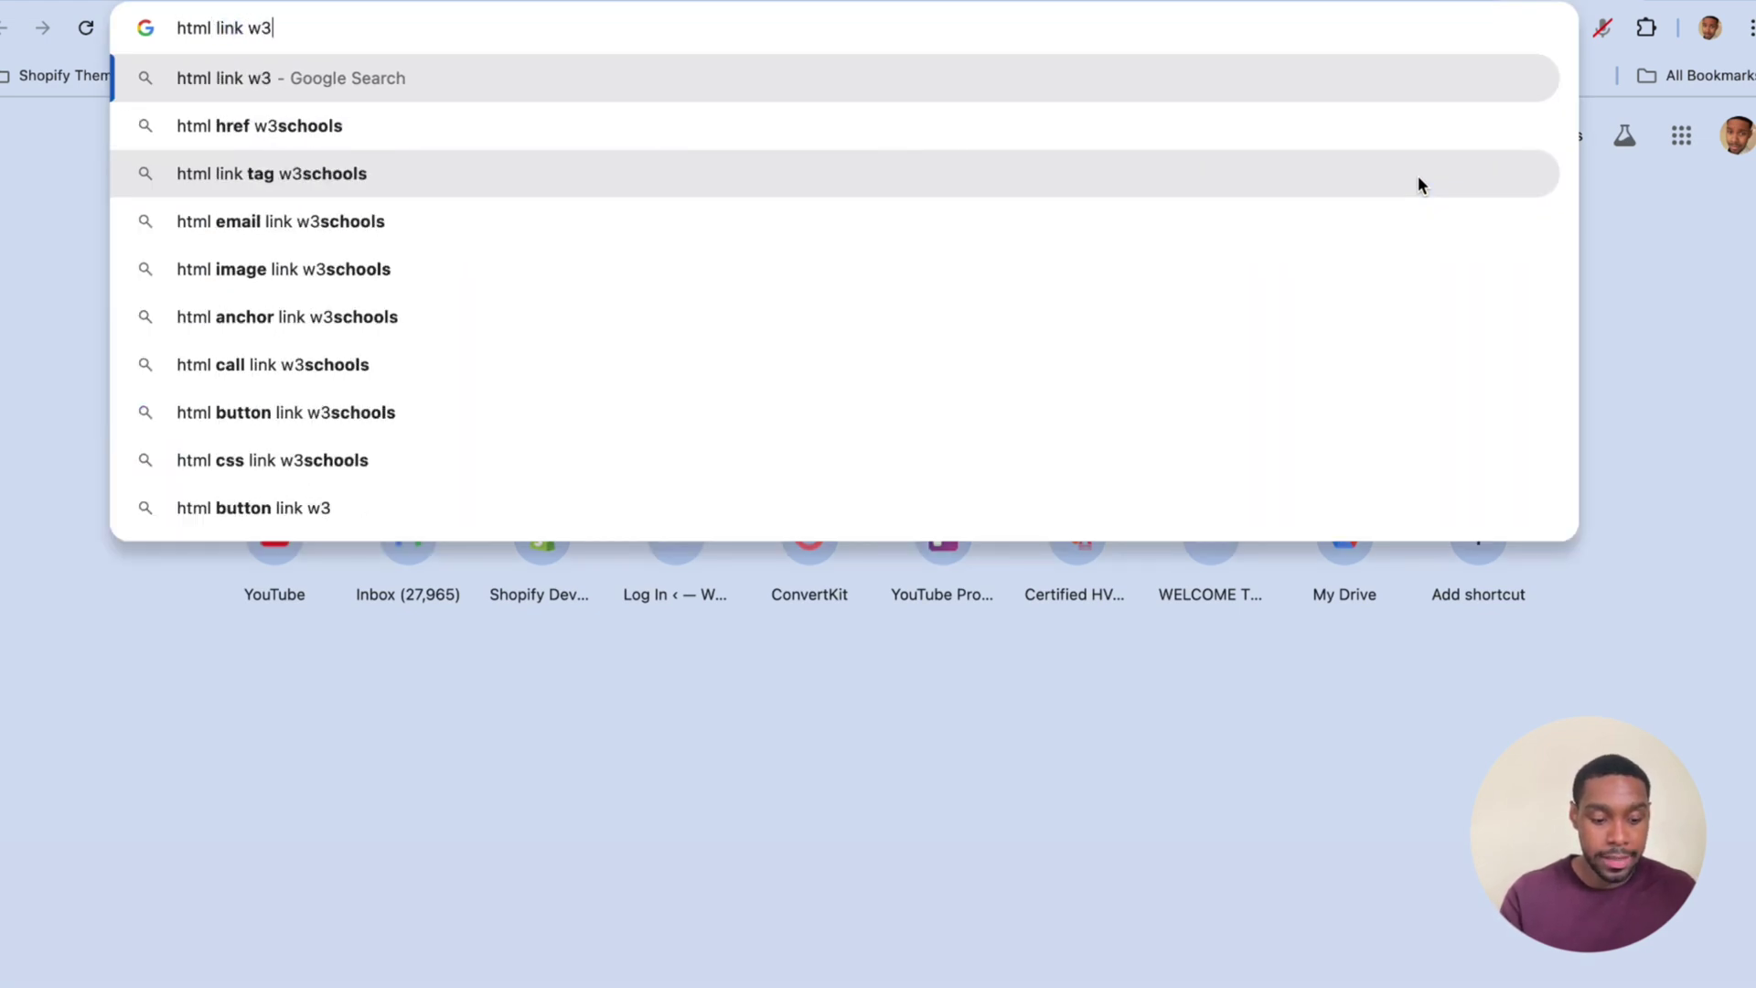
pyautogui.write(' schools')
pyautogui.press('Return')
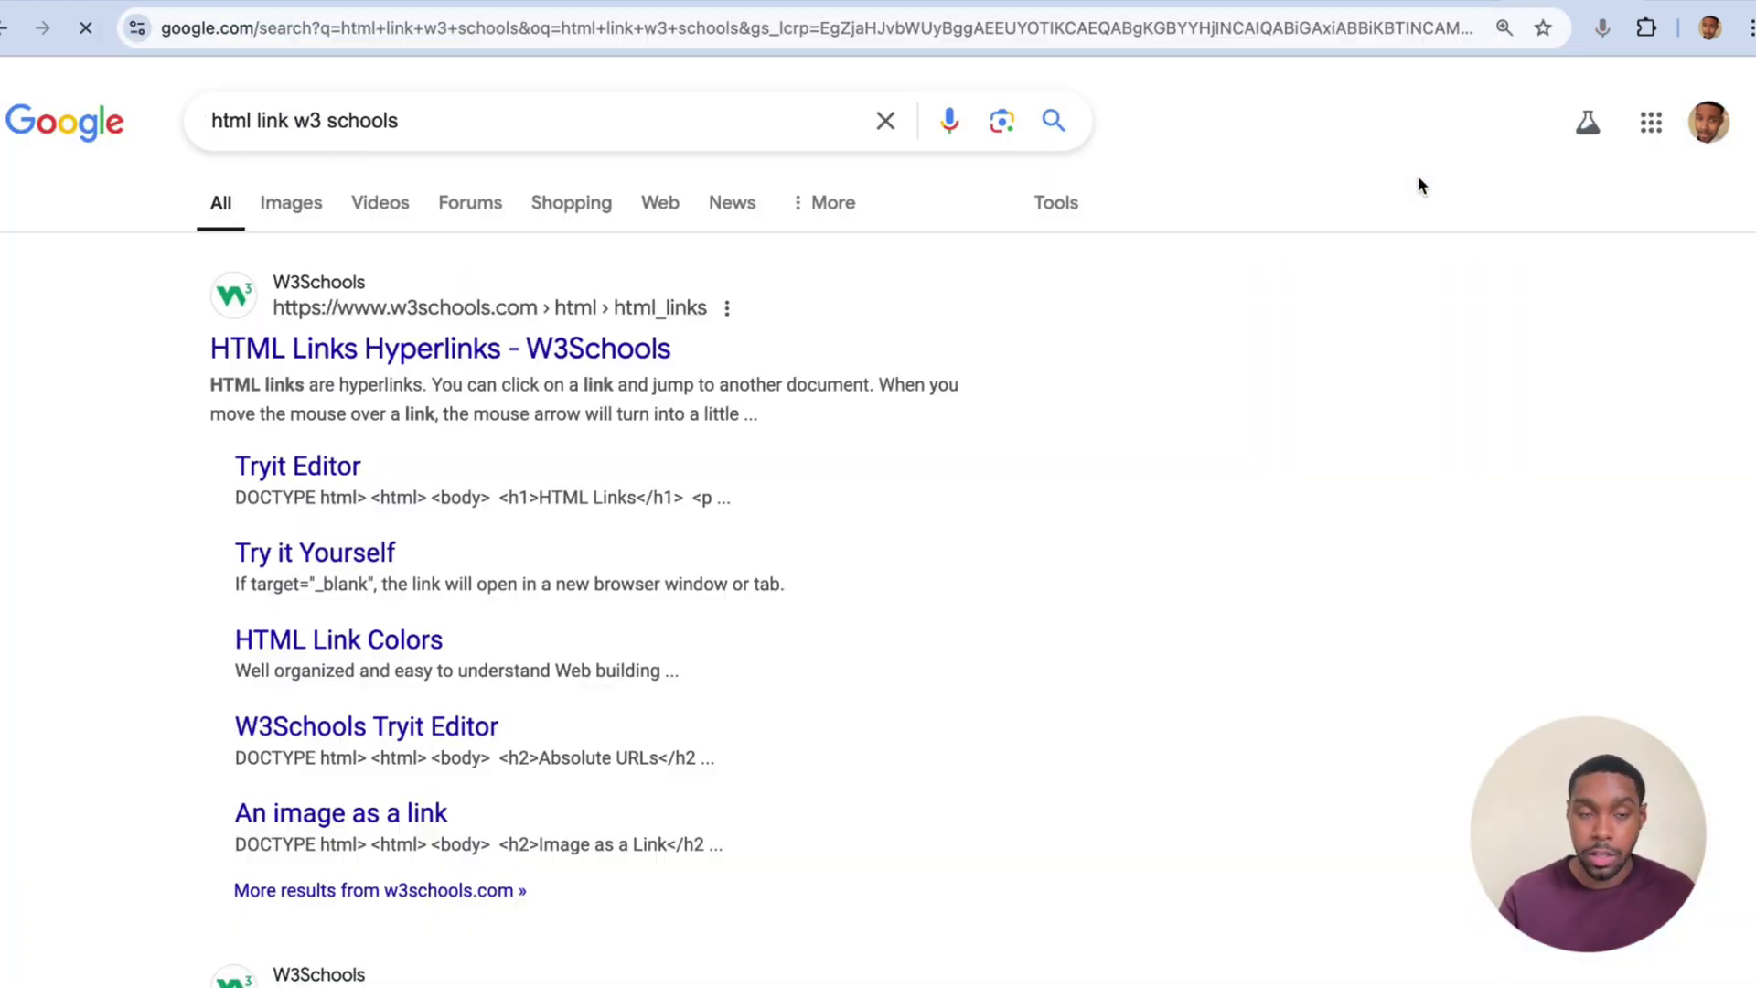
# Open the W3Schools HTML Links page and highlight the <a href> example syntax line
pyautogui.click(451, 349)
pyautogui.scroll(-5, 895, 518)
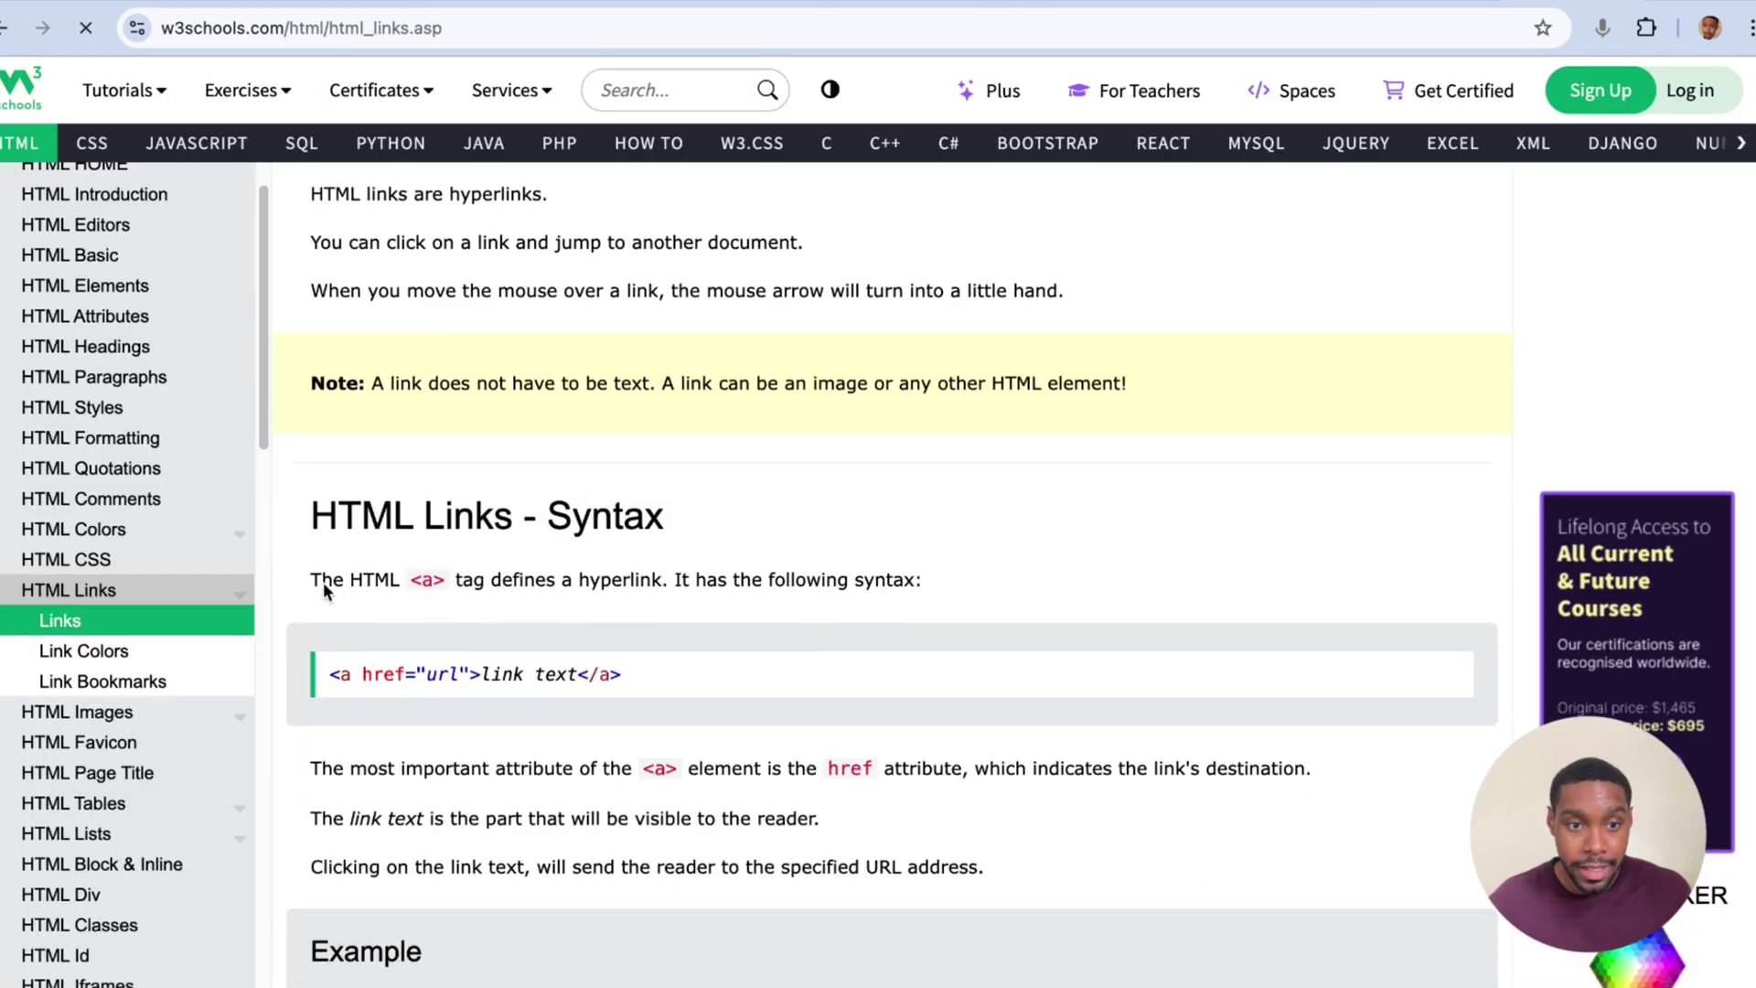
pyautogui.moveTo(411, 584); pyautogui.dragTo(448, 592)
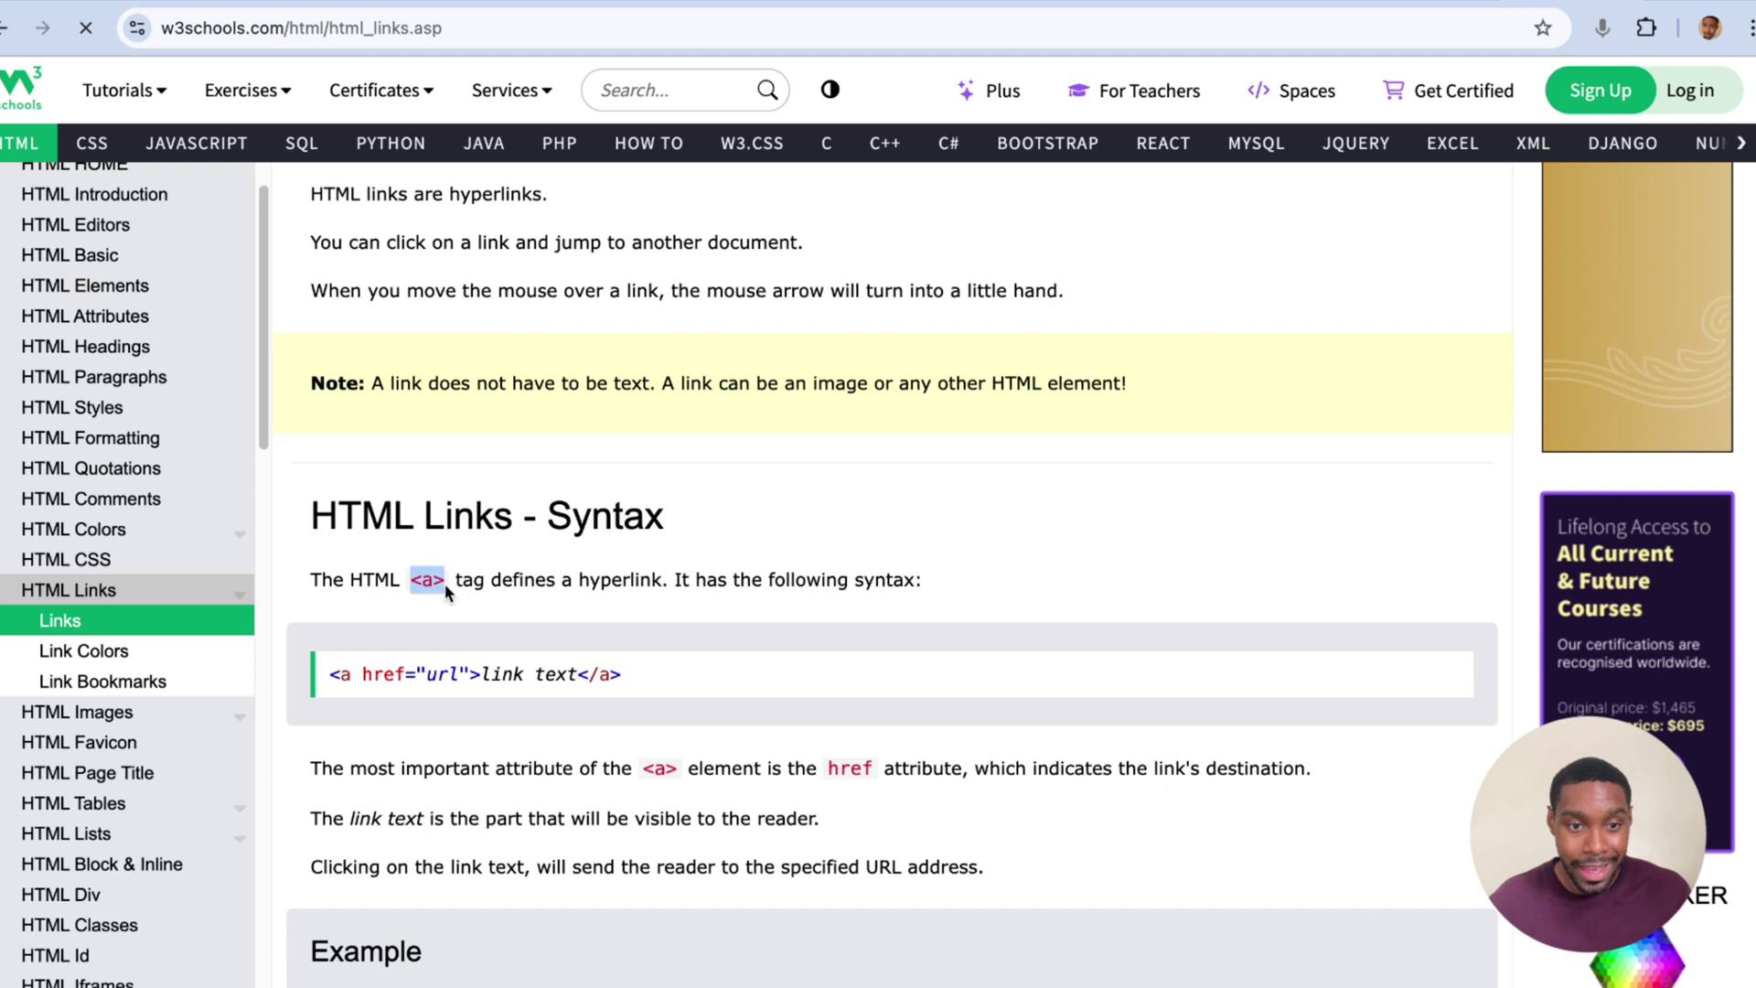
pyautogui.click(508, 584)
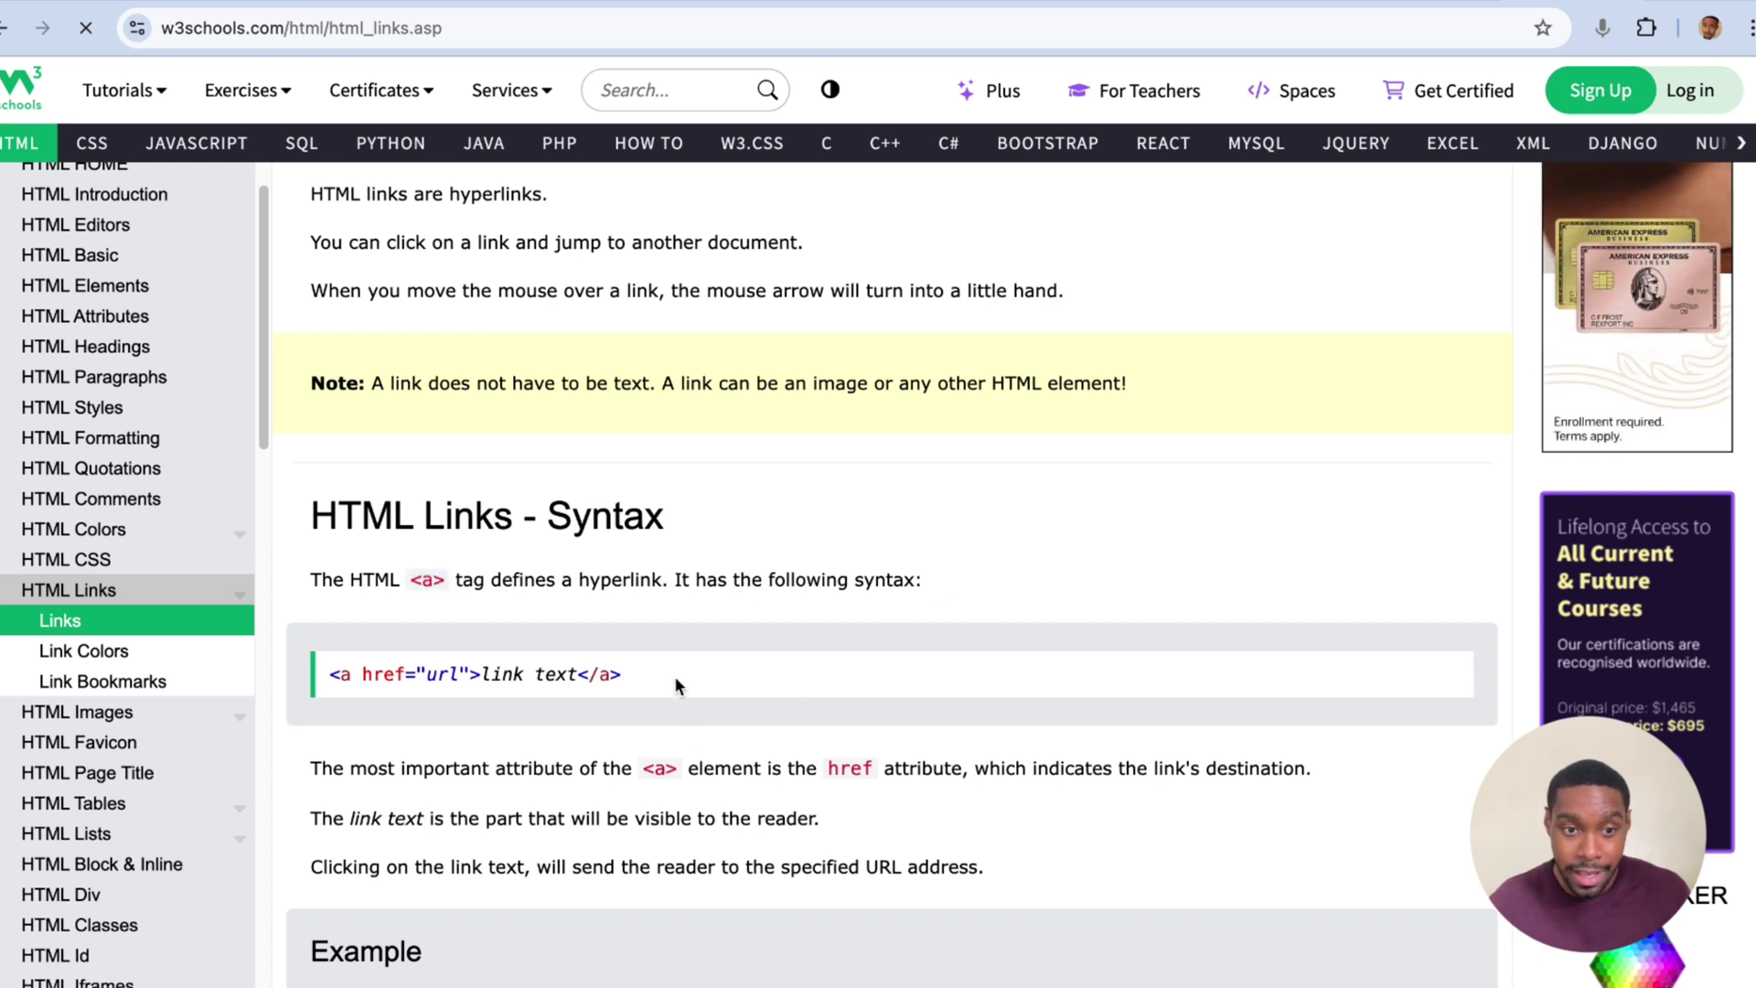
pyautogui.moveTo(675, 684); pyautogui.dragTo(322, 686)
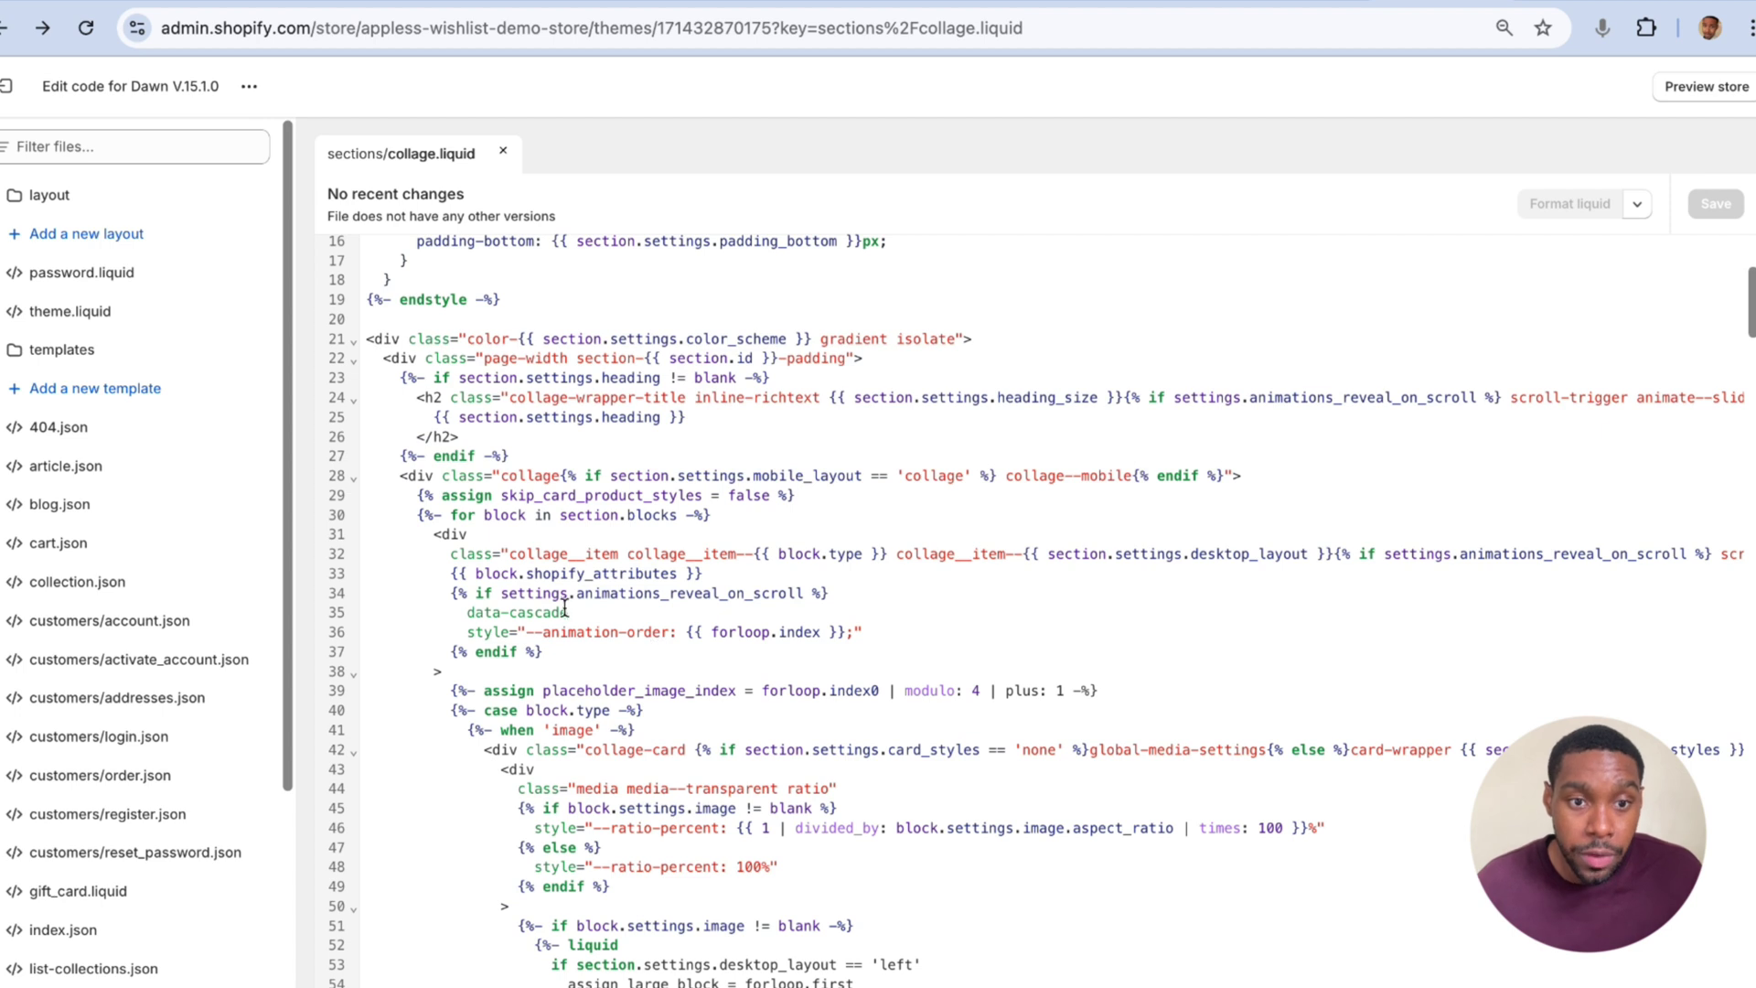
# Select the block.settings.image output code on lines 68–74, from the opening {{ to the closing }}
pyautogui.scroll(-1, 549, 592)
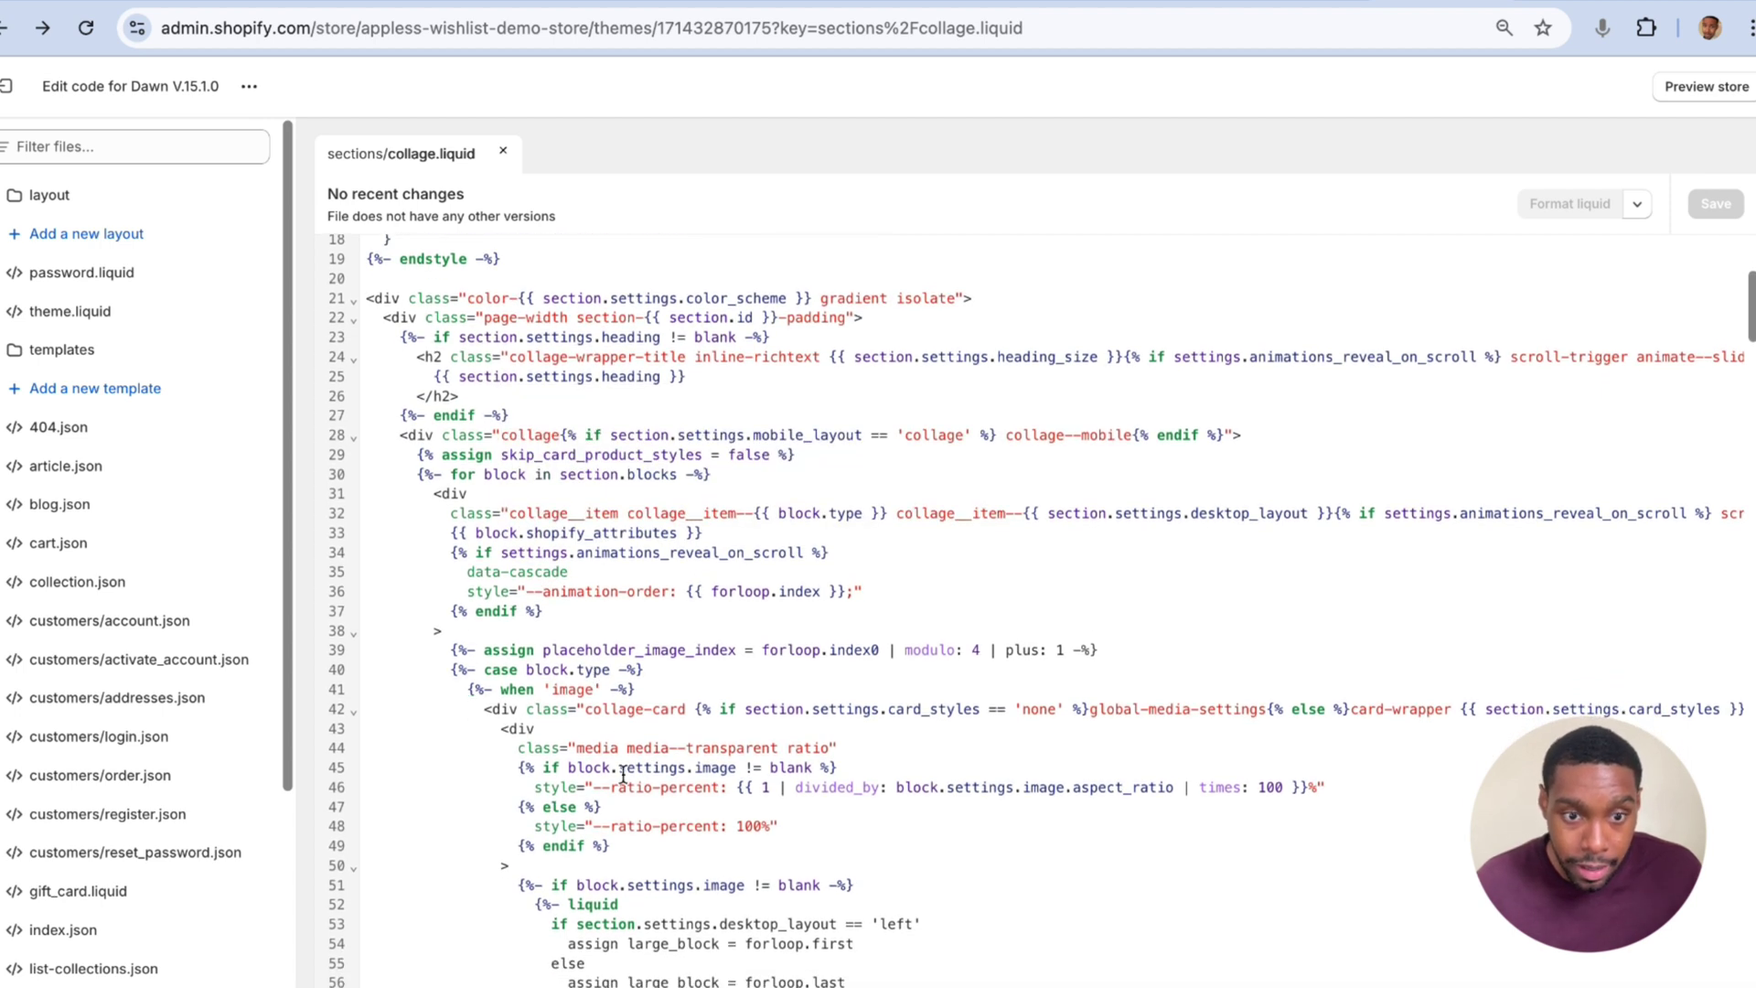
pyautogui.scroll(-2, 632, 796)
pyautogui.scroll(-2, 645, 874)
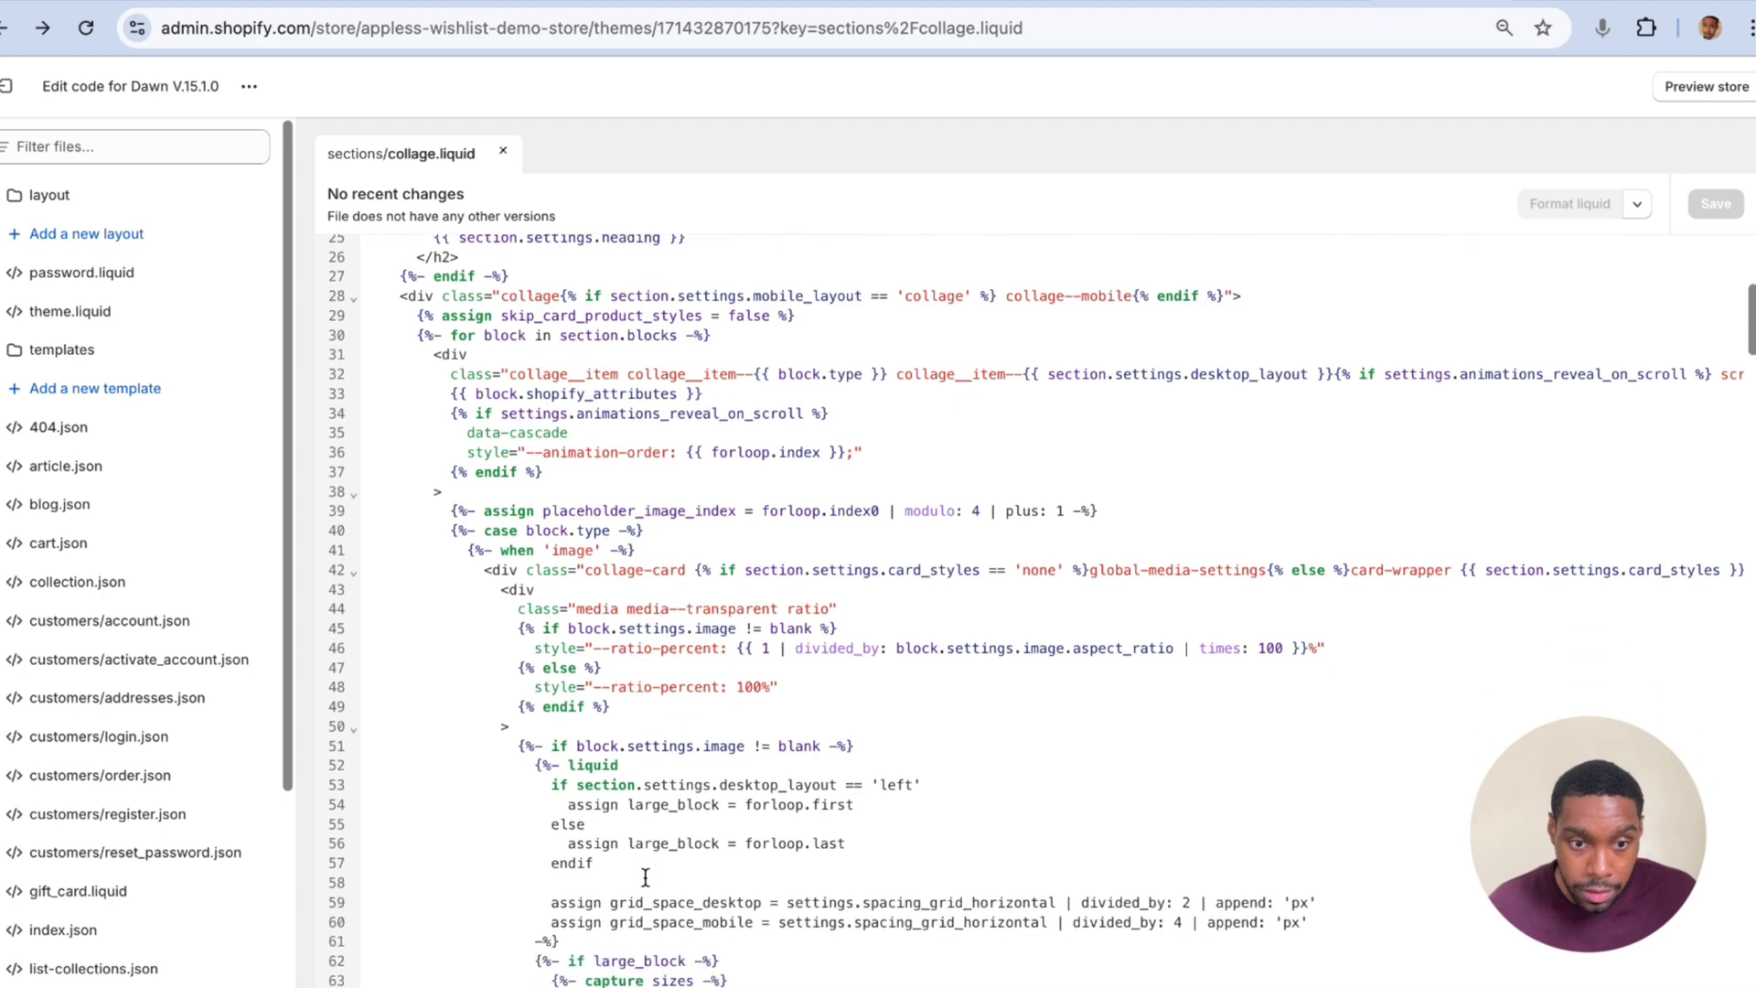
pyautogui.scroll(-2, 645, 878)
pyautogui.scroll(-4, 622, 841)
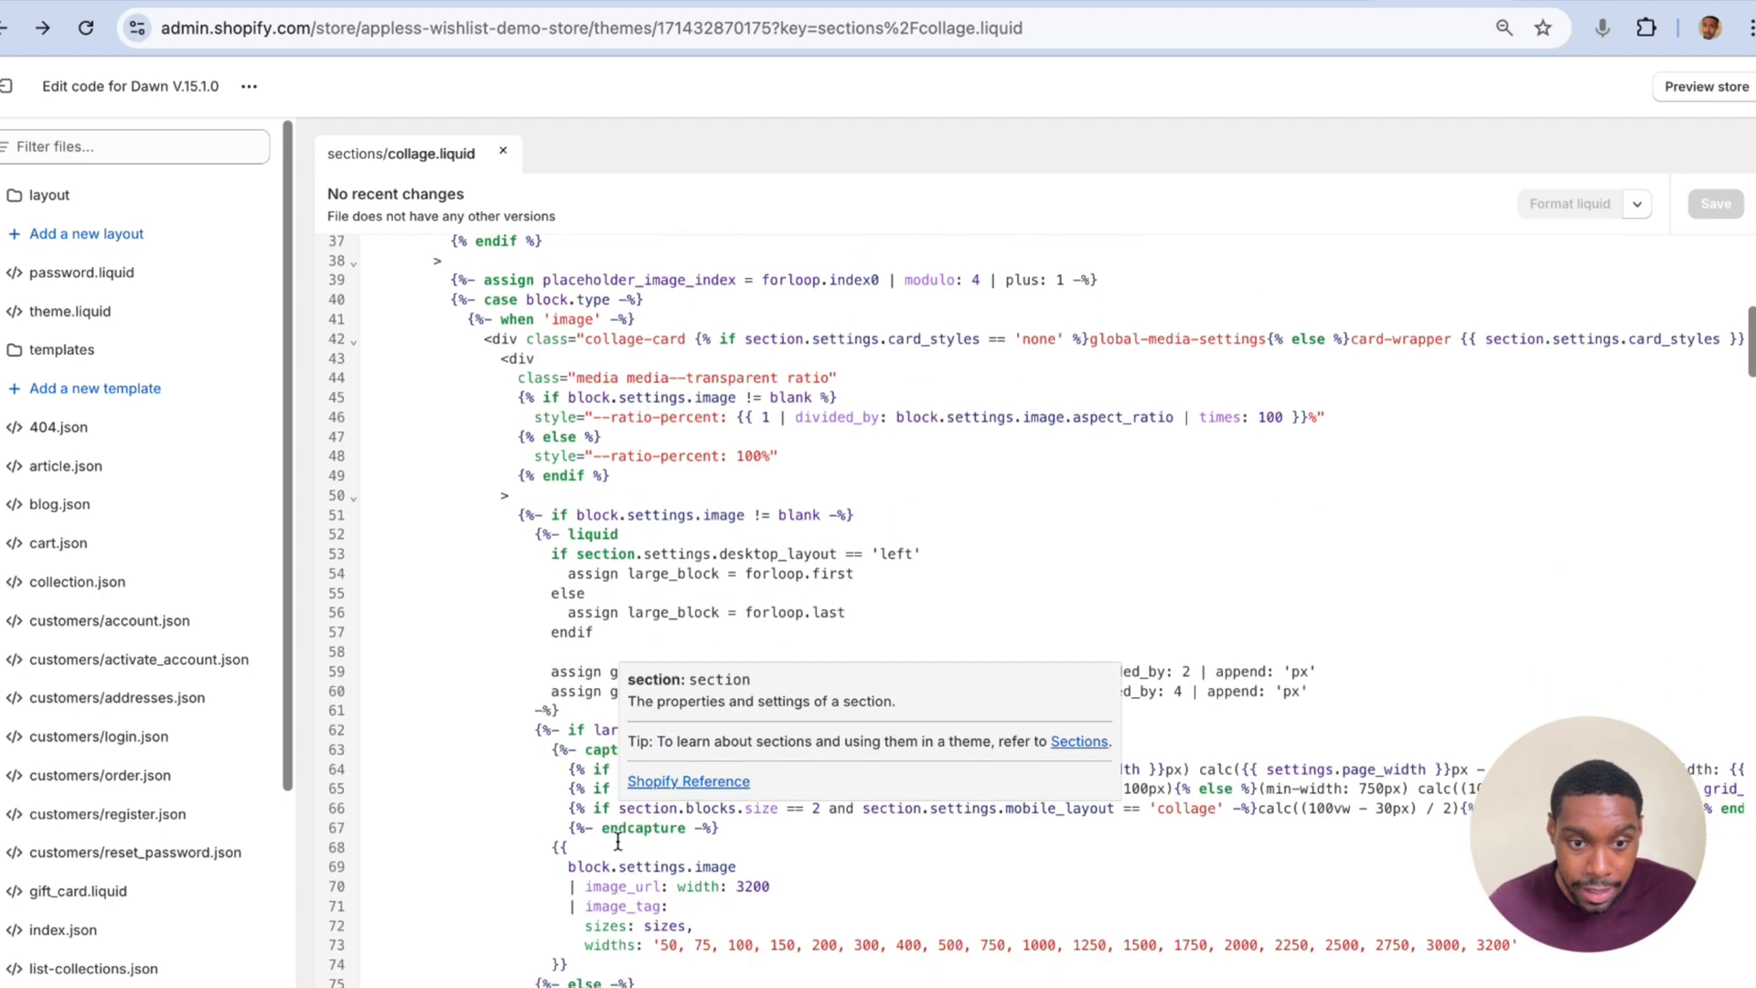
pyautogui.scroll(-4, 620, 846)
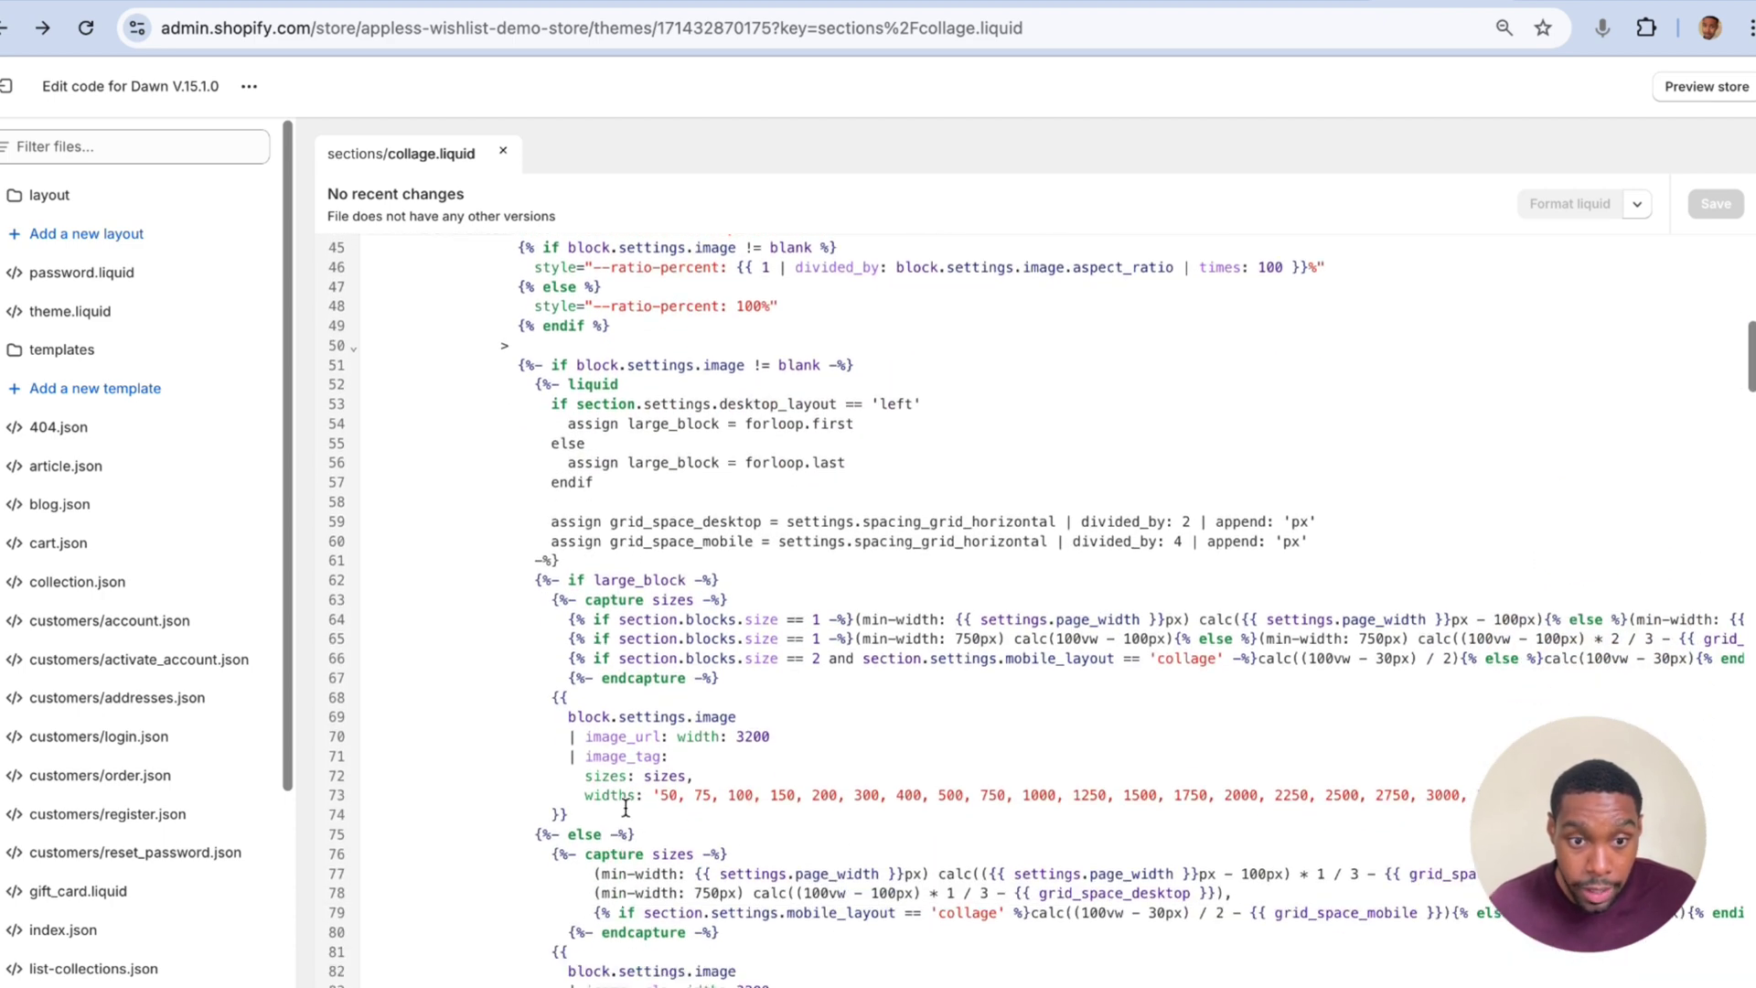
pyautogui.moveTo(554, 701); pyautogui.dragTo(867, 811)
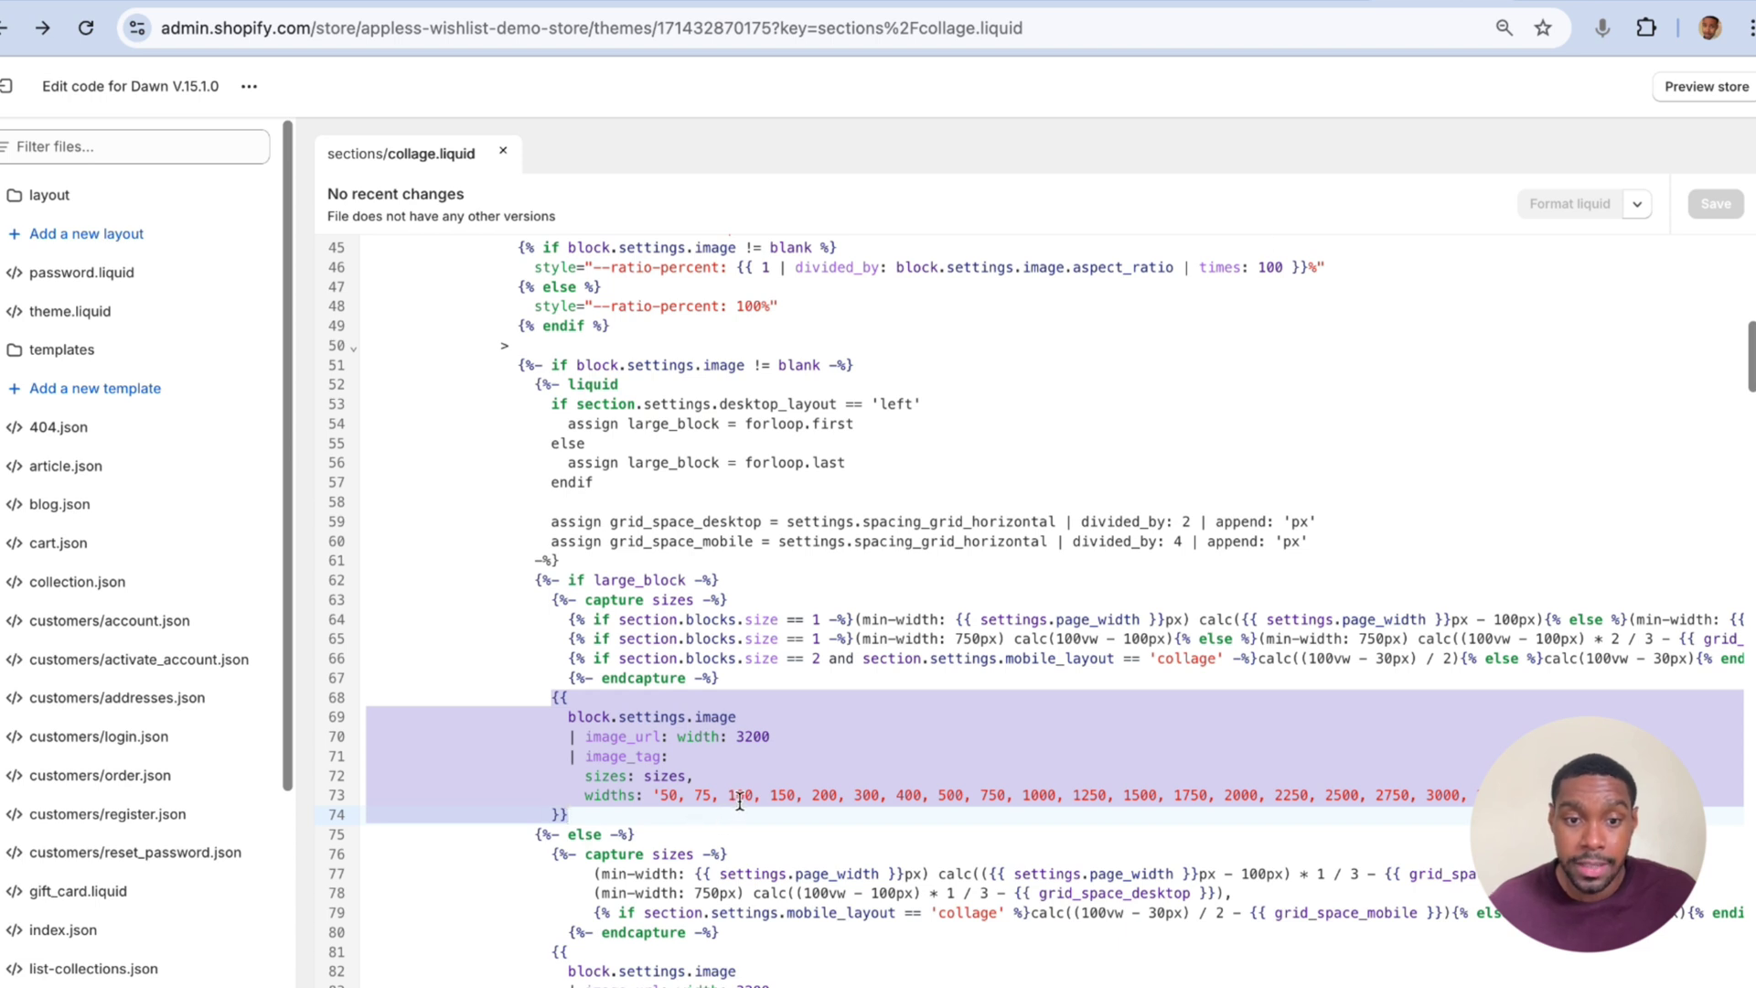
pyautogui.scroll(-1, 823, 787)
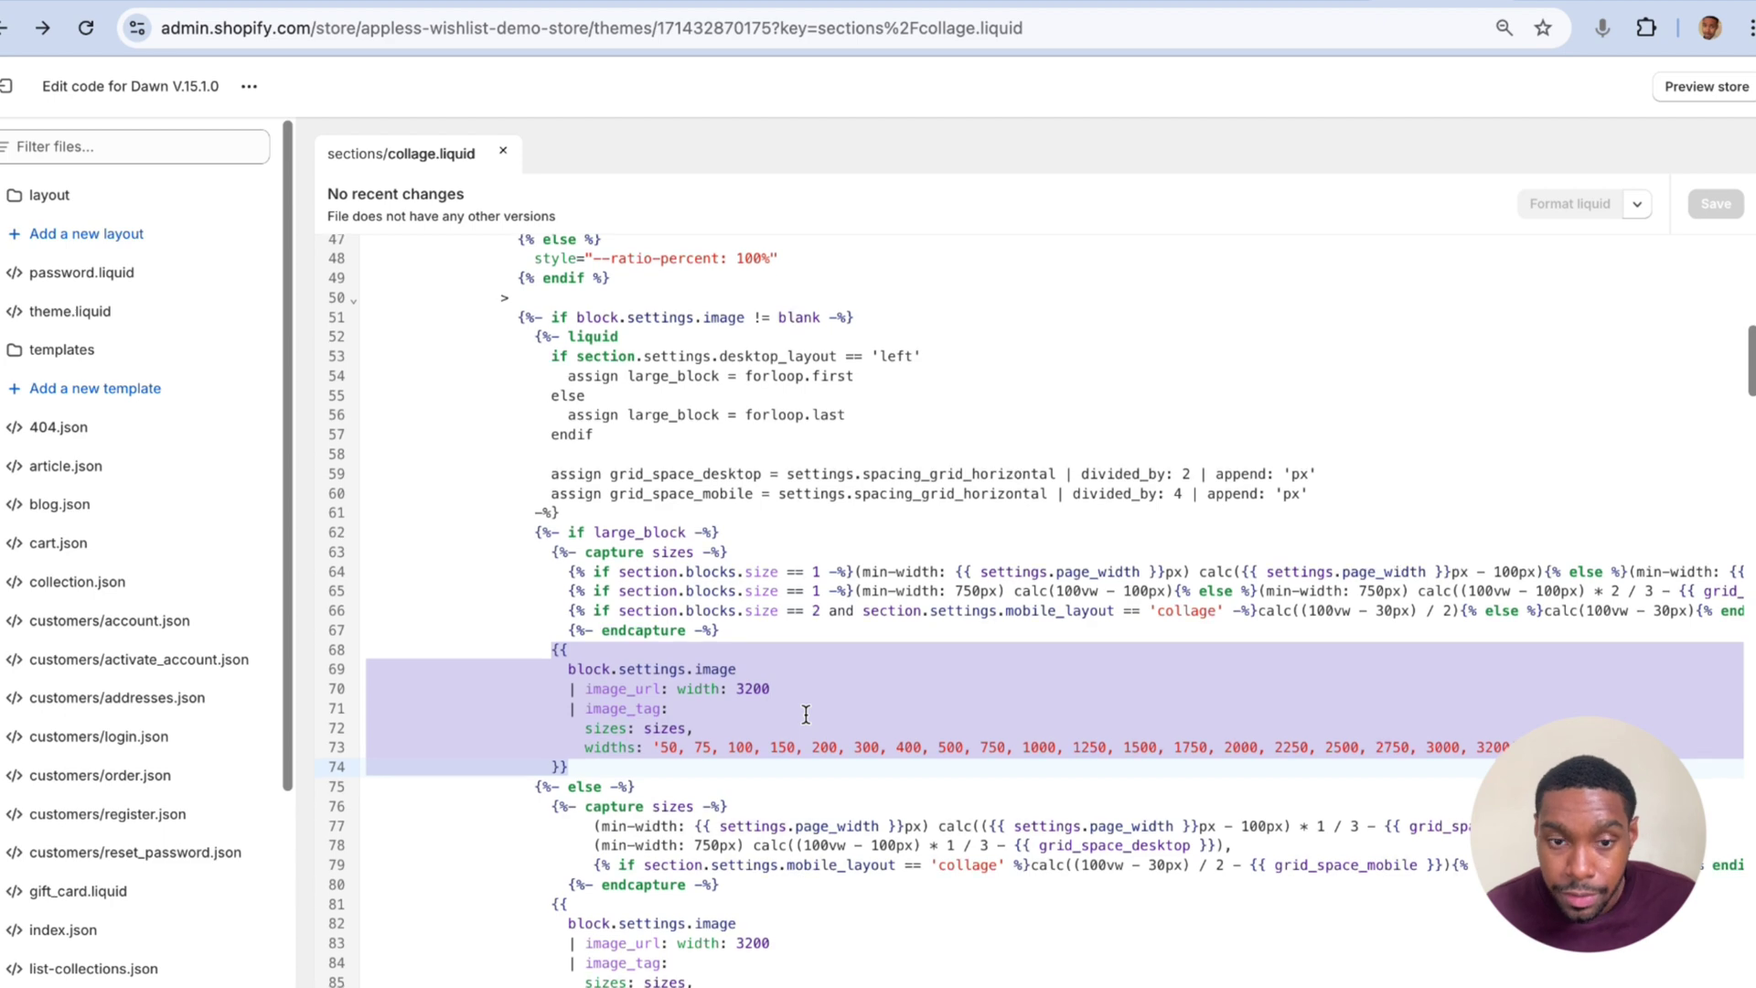
pyautogui.scroll(-1, 795, 714)
pyautogui.scroll(-1, 806, 714)
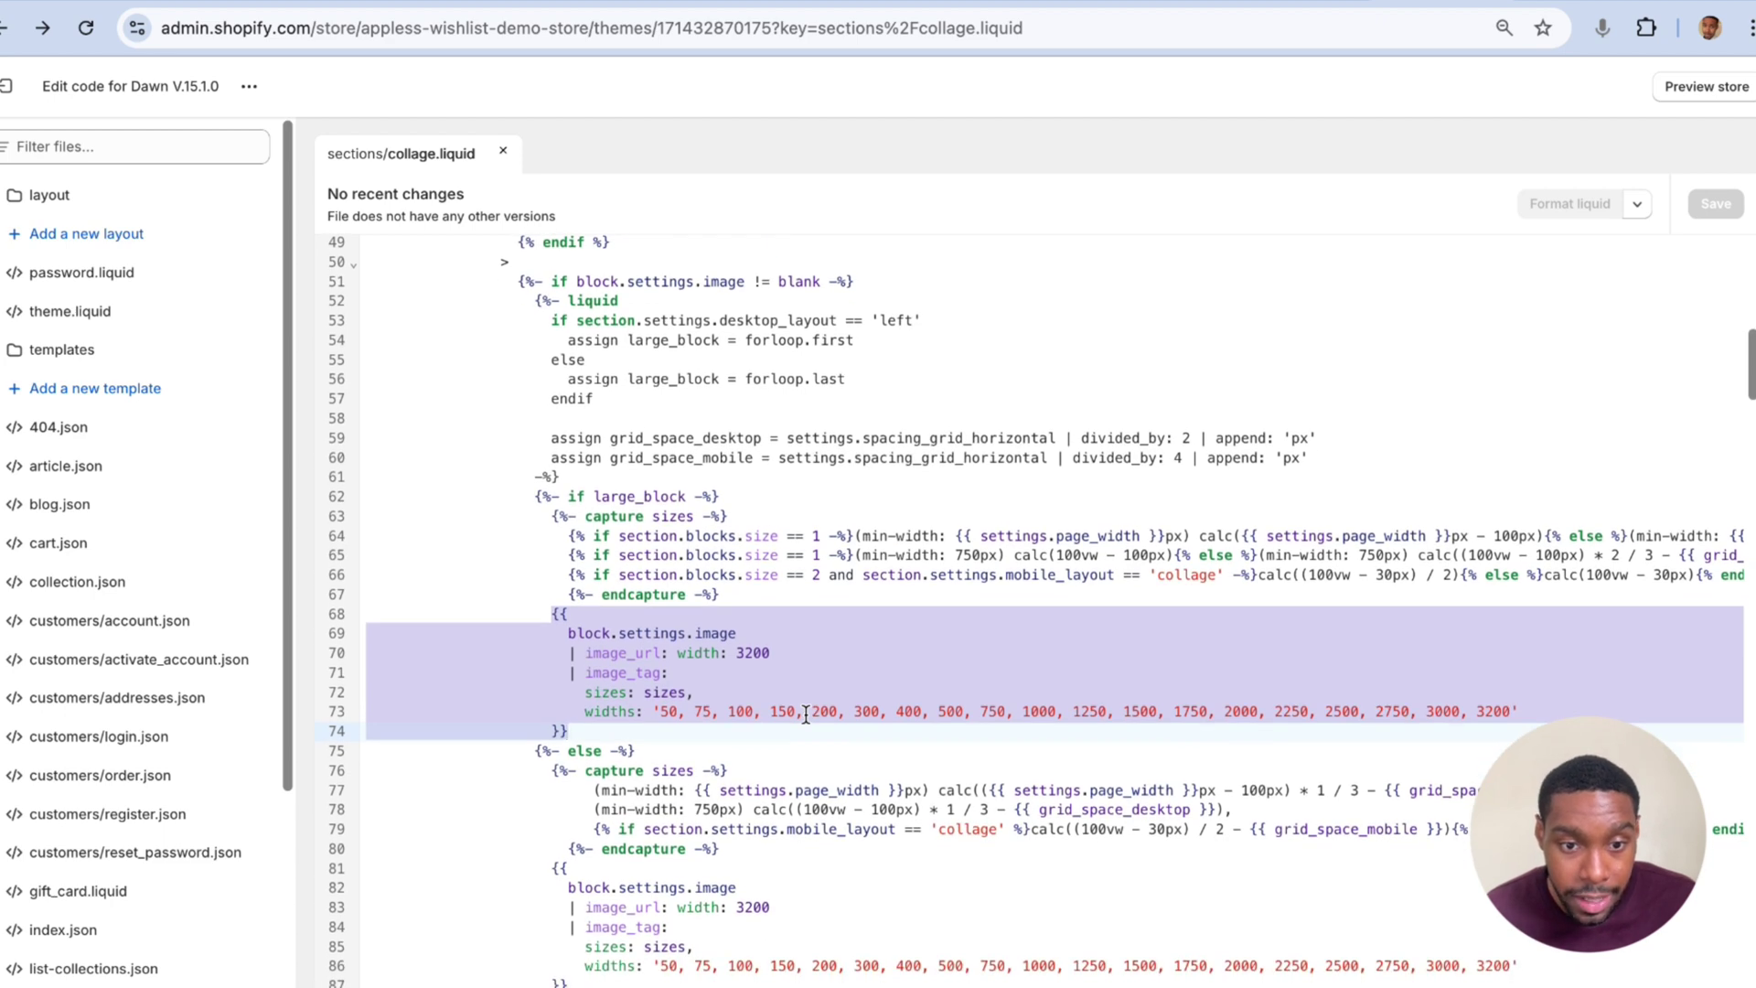